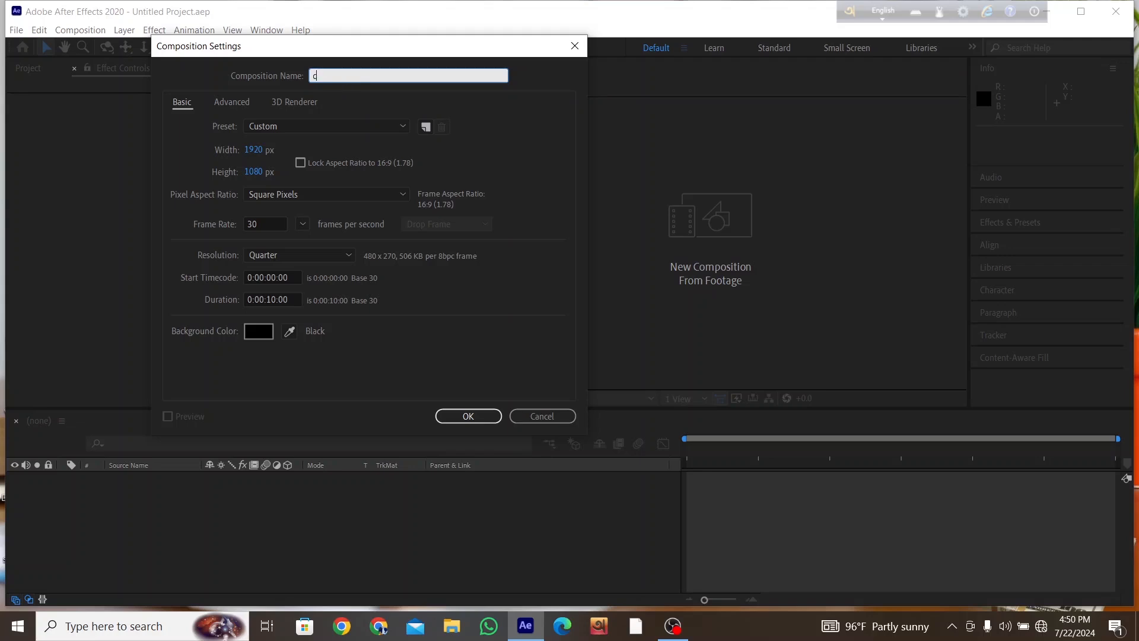
Name the new composition "comp" and create it
{"action": "type", "text": "comp"}
{"action": "left_click", "coordinate": [469, 417]}
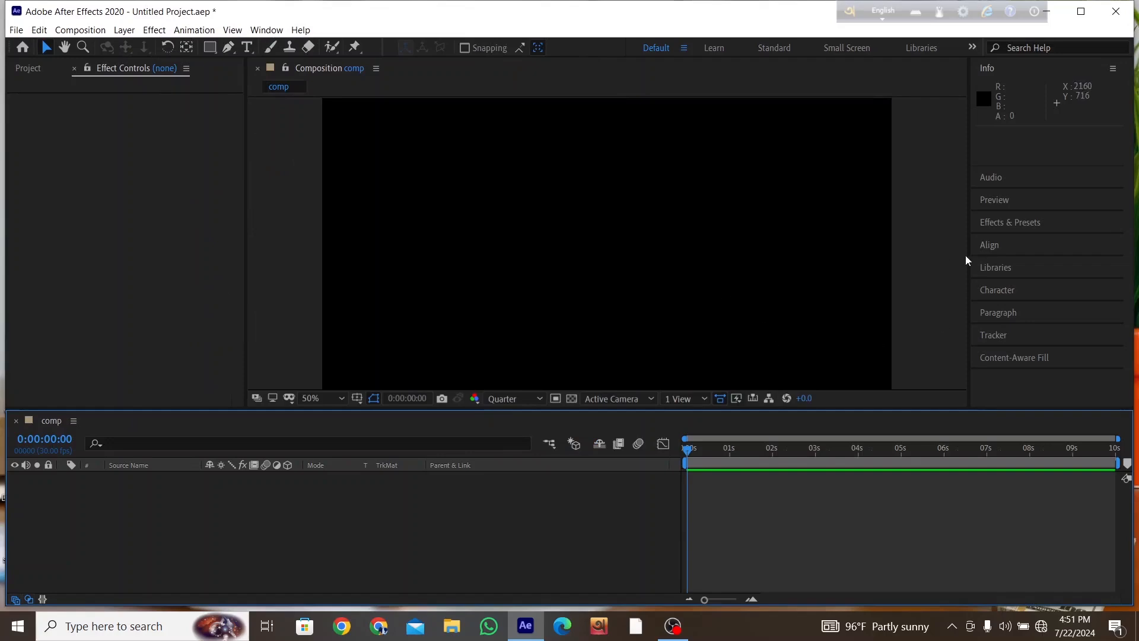
Check whether the Tracker panel is enabled in the workspace
{"action": "left_click", "coordinate": [266, 31]}
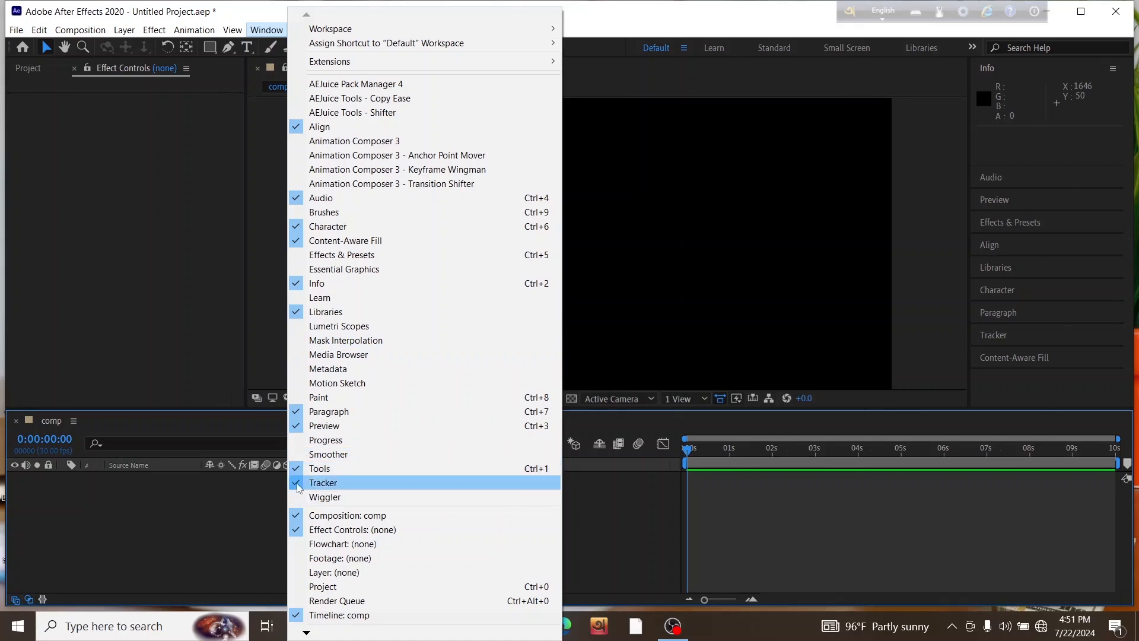
{"action": "left_click", "coordinate": [703, 251]}
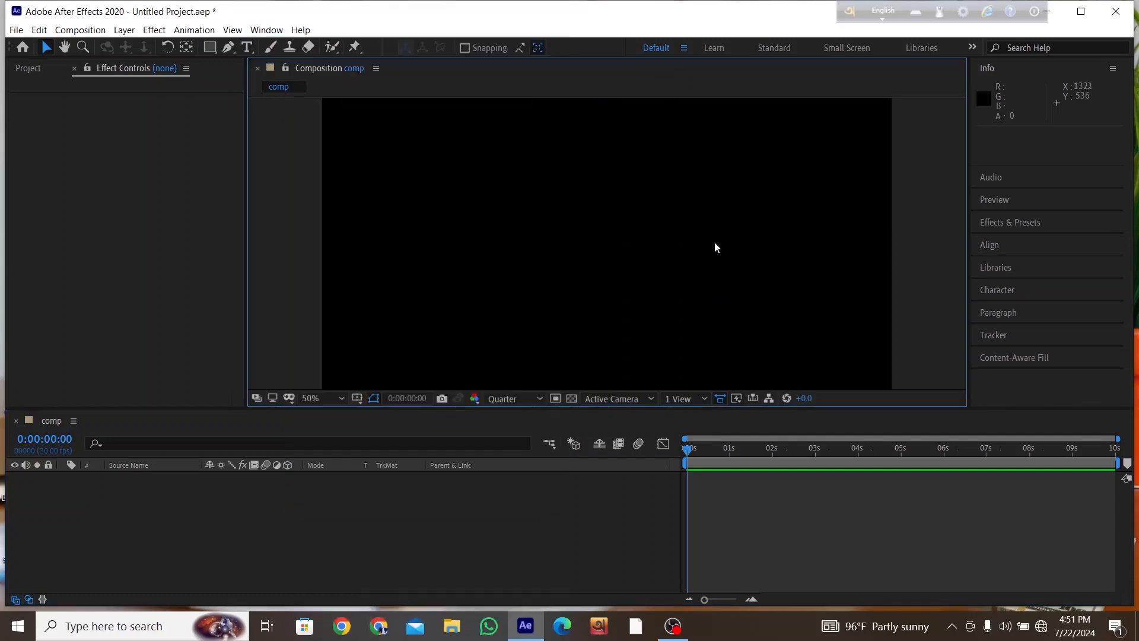
{"action": "left_click", "coordinate": [129, 249]}
Import alif video.mp4 from the Downloads folder and add it as a layer in the comp timeline
{"action": "left_click", "coordinate": [27, 69]}
{"action": "double_click", "coordinate": [84, 284]}
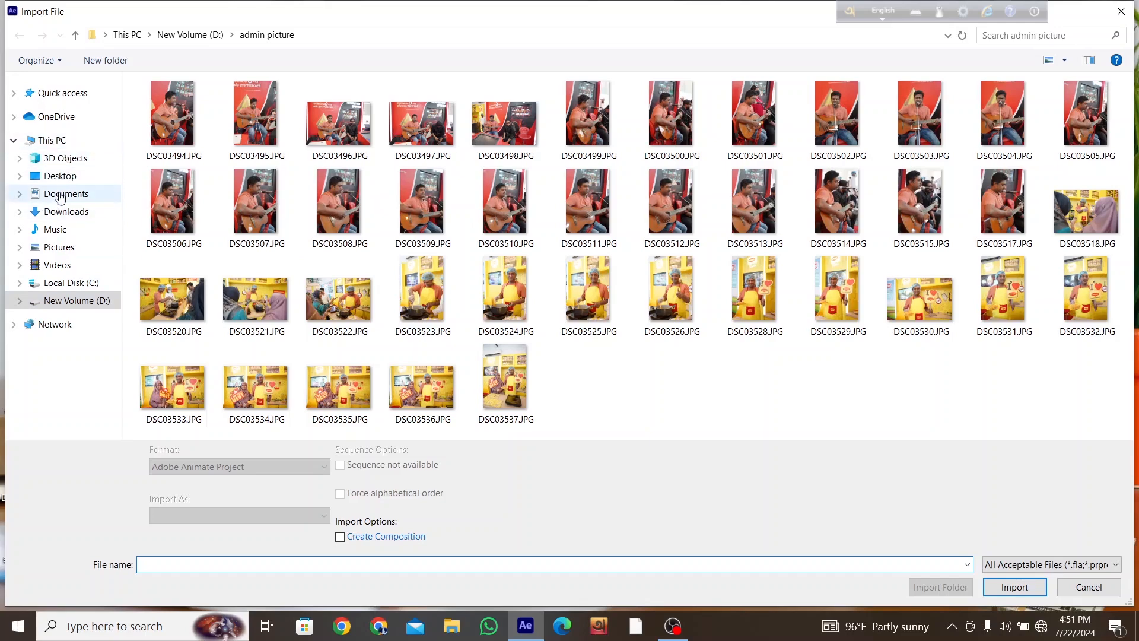
{"action": "left_click", "coordinate": [56, 212]}
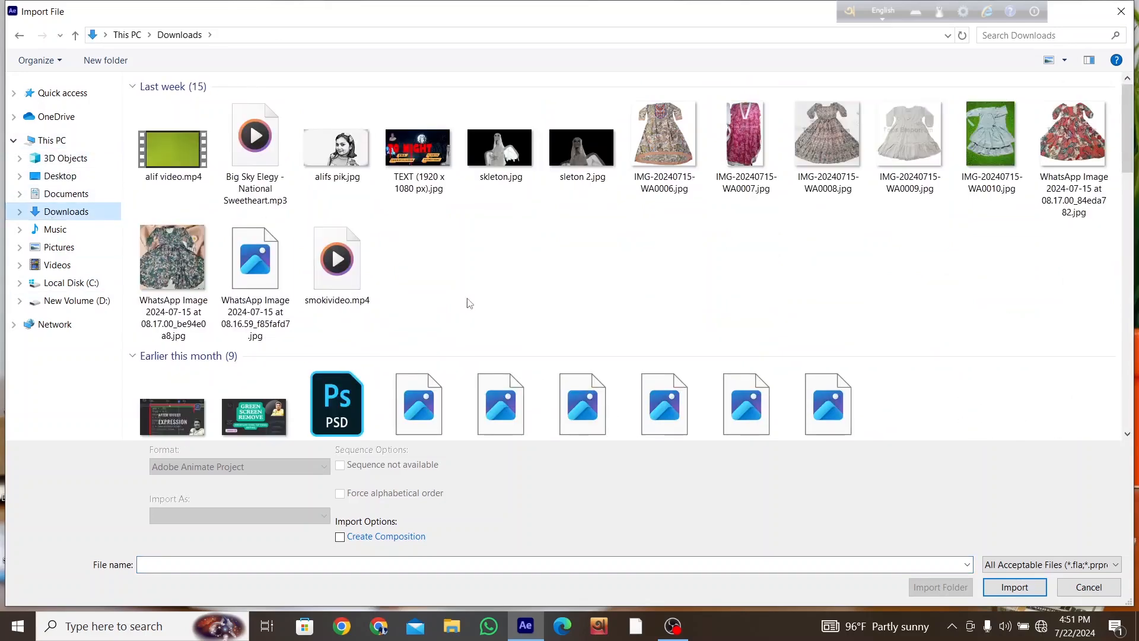
{"action": "scroll", "coordinate": [465, 305], "scroll_direction": "down", "scroll_amount": 10}
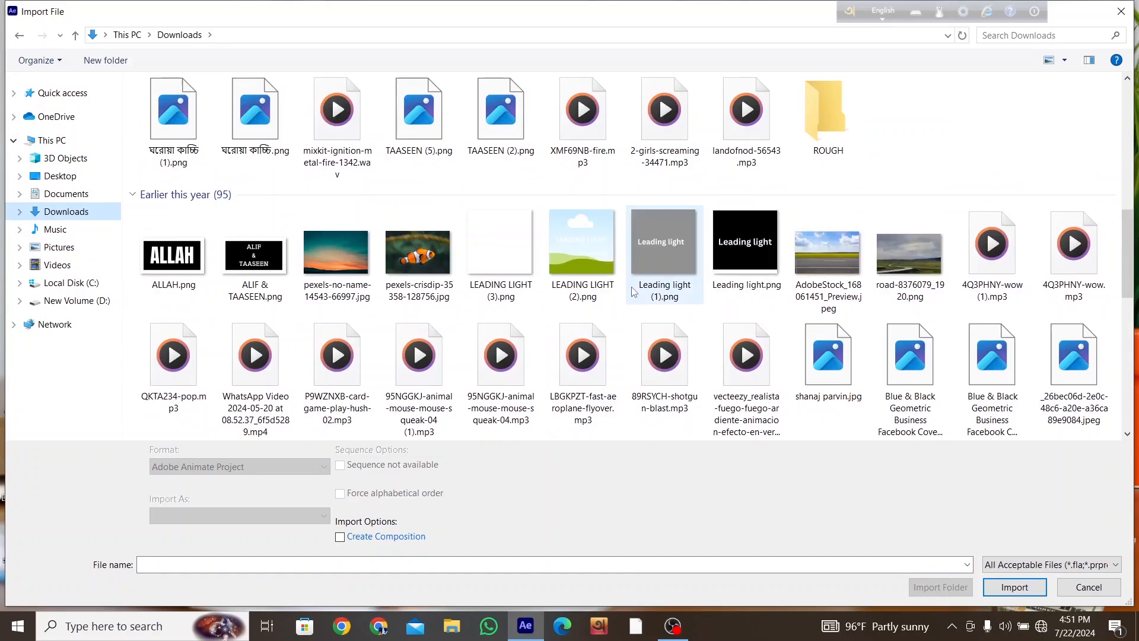
{"action": "scroll", "coordinate": [632, 292], "scroll_direction": "down", "scroll_amount": 4}
{"action": "scroll", "coordinate": [632, 292], "scroll_direction": "up", "scroll_amount": 3}
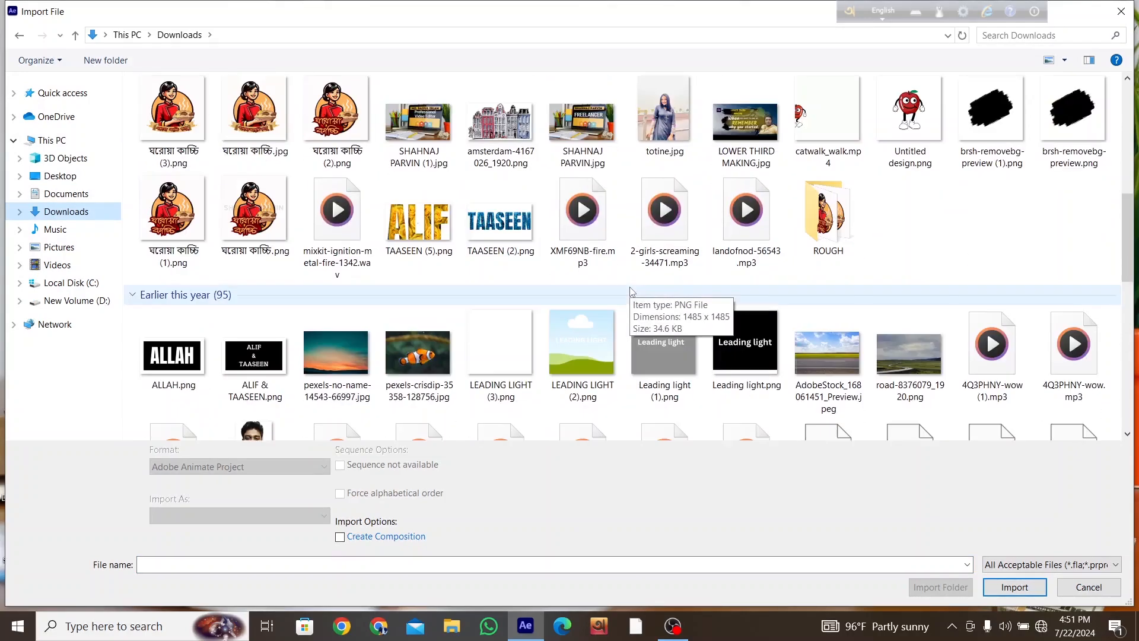
{"action": "scroll", "coordinate": [632, 291], "scroll_direction": "down", "scroll_amount": 4}
{"action": "scroll", "coordinate": [632, 291], "scroll_direction": "down", "scroll_amount": 10}
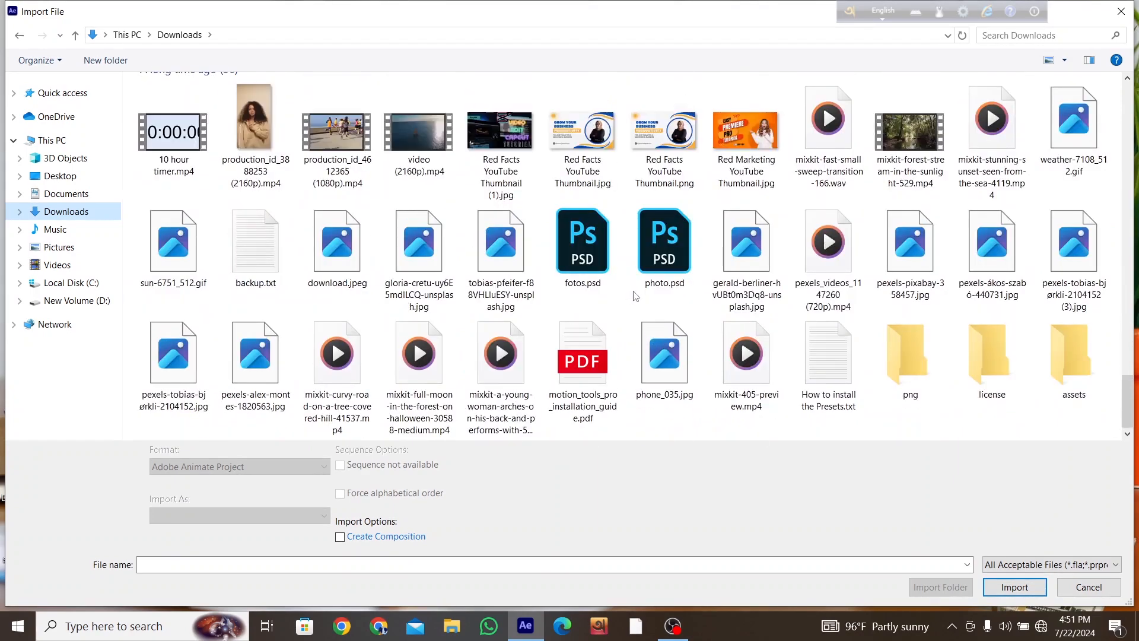
{"action": "left_click", "coordinate": [351, 145]}
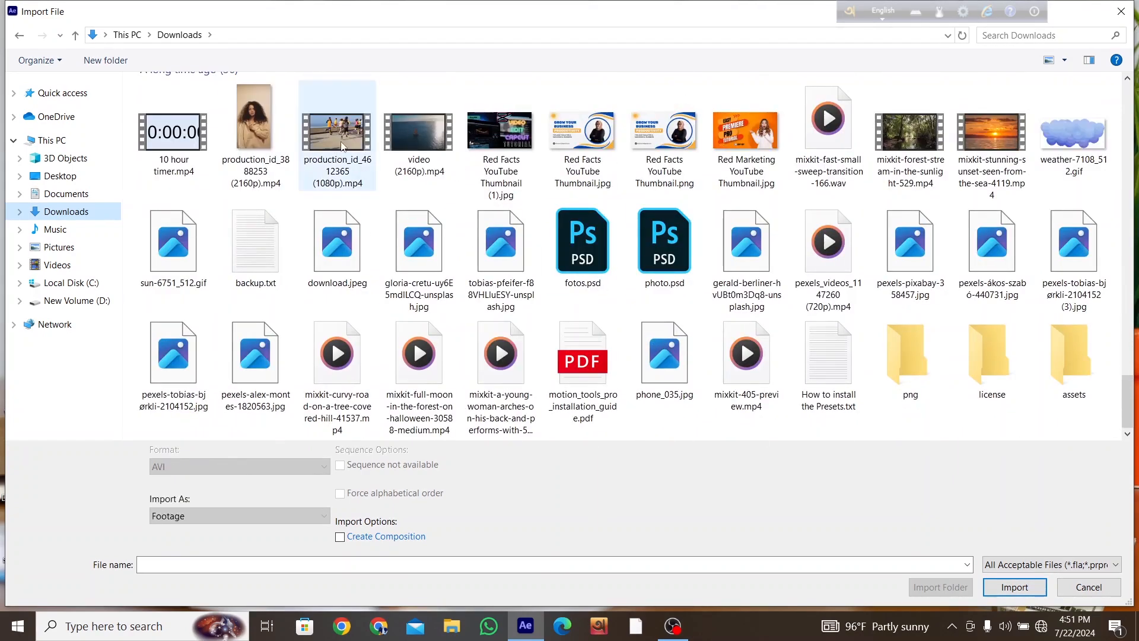
{"action": "left_click", "coordinate": [1016, 587]}
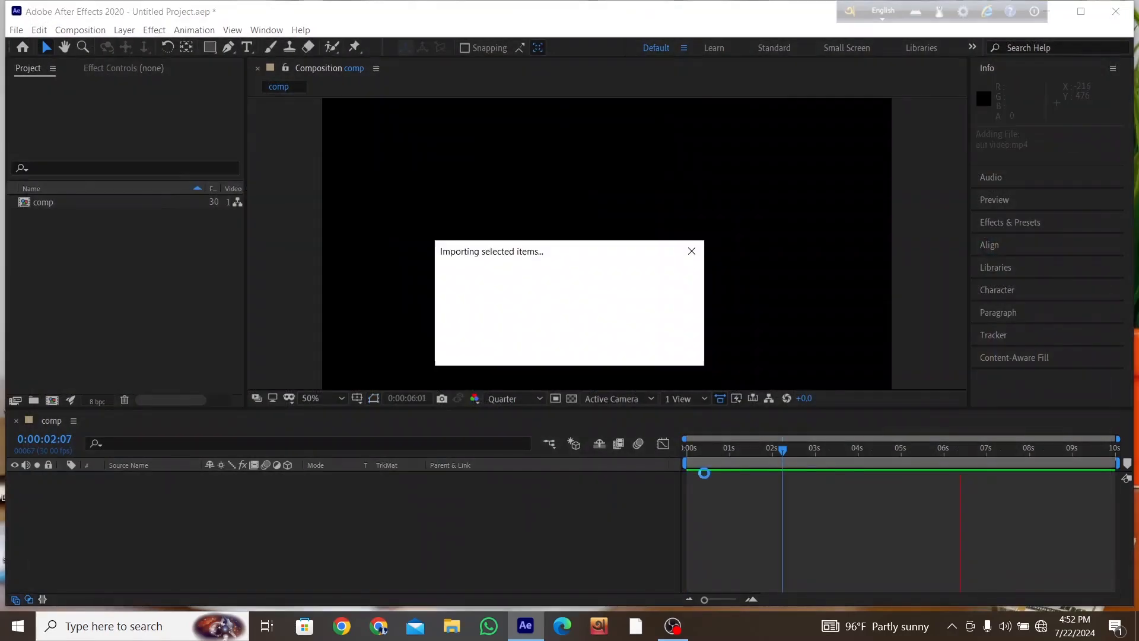
{"action": "left_click_drag", "start_coordinate": [57, 121], "coordinate": [133, 522]}
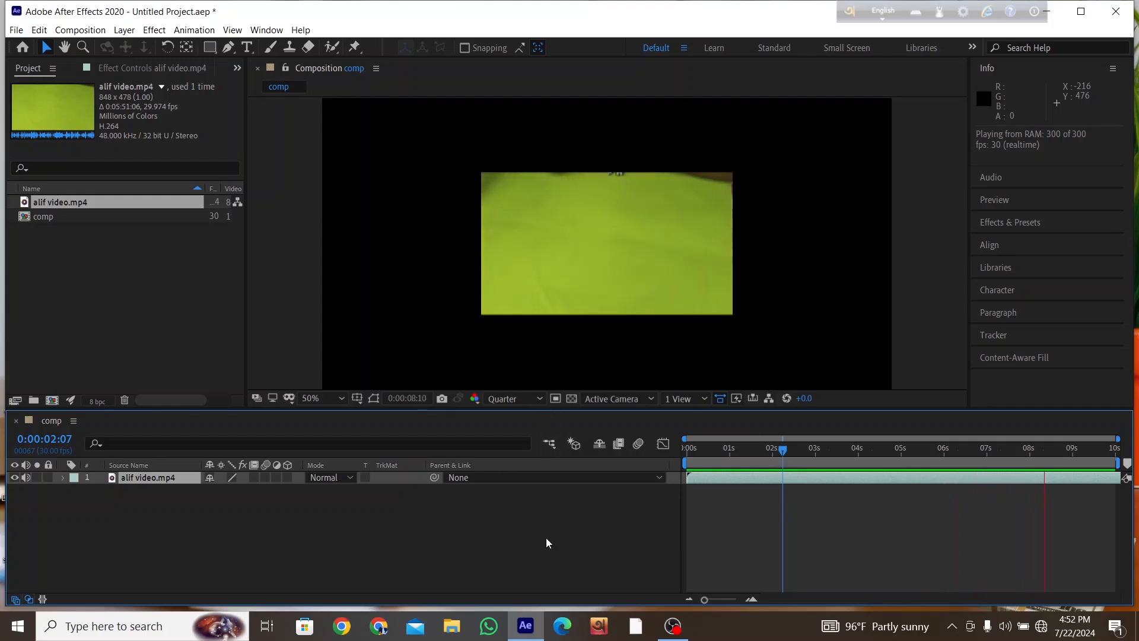
Slide the alif video.mp4 layer earlier to an in point of about -0:00:08:05, preview it, and mute its audio
{"action": "key", "text": "space"}
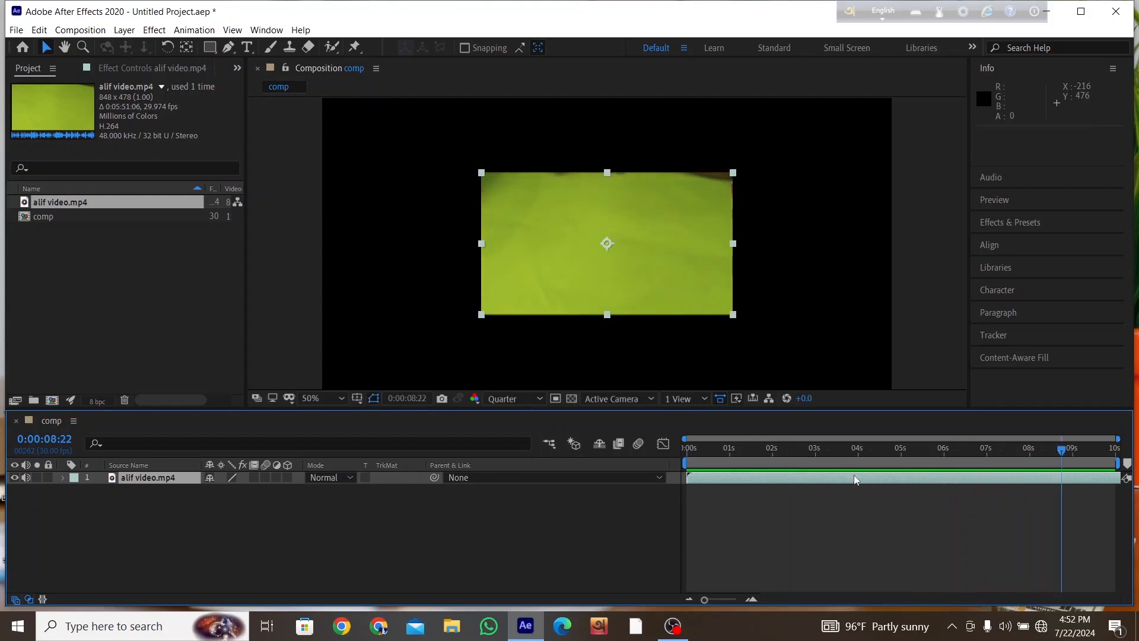
{"action": "left_click_drag", "start_coordinate": [853, 475], "coordinate": [631, 494]}
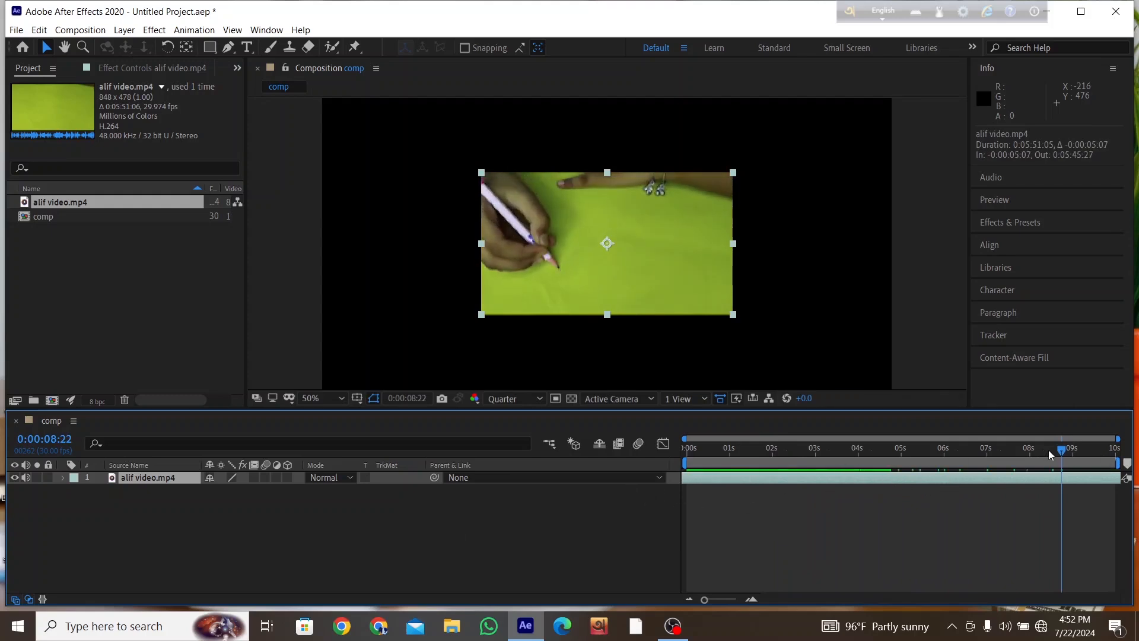
{"action": "left_click_drag", "start_coordinate": [1062, 454], "coordinate": [728, 461]}
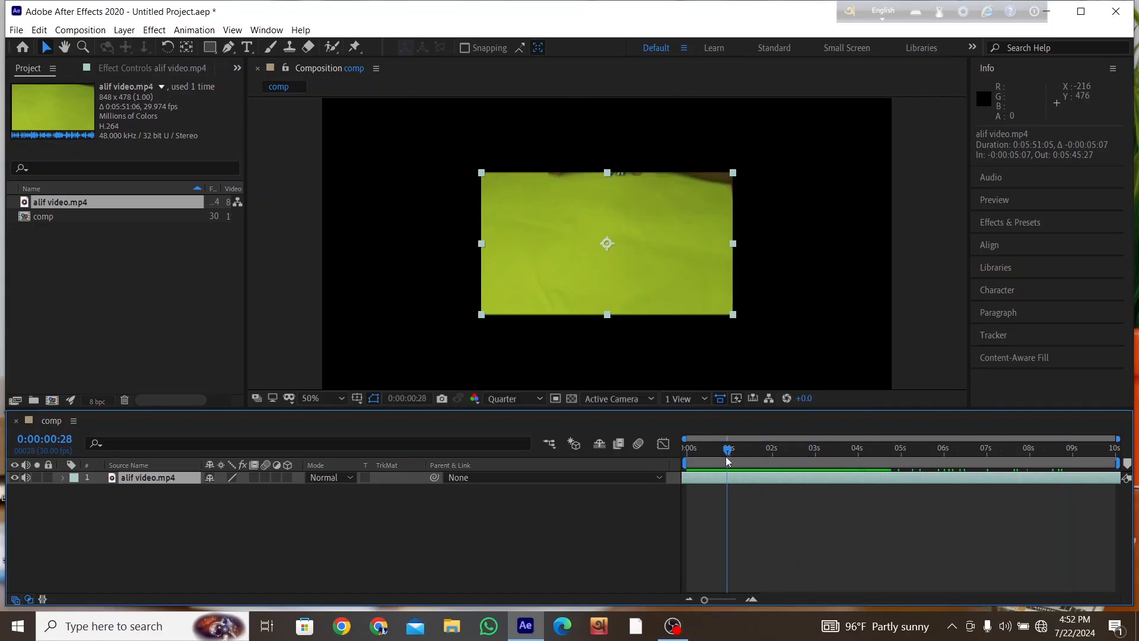
{"action": "key", "text": "space"}
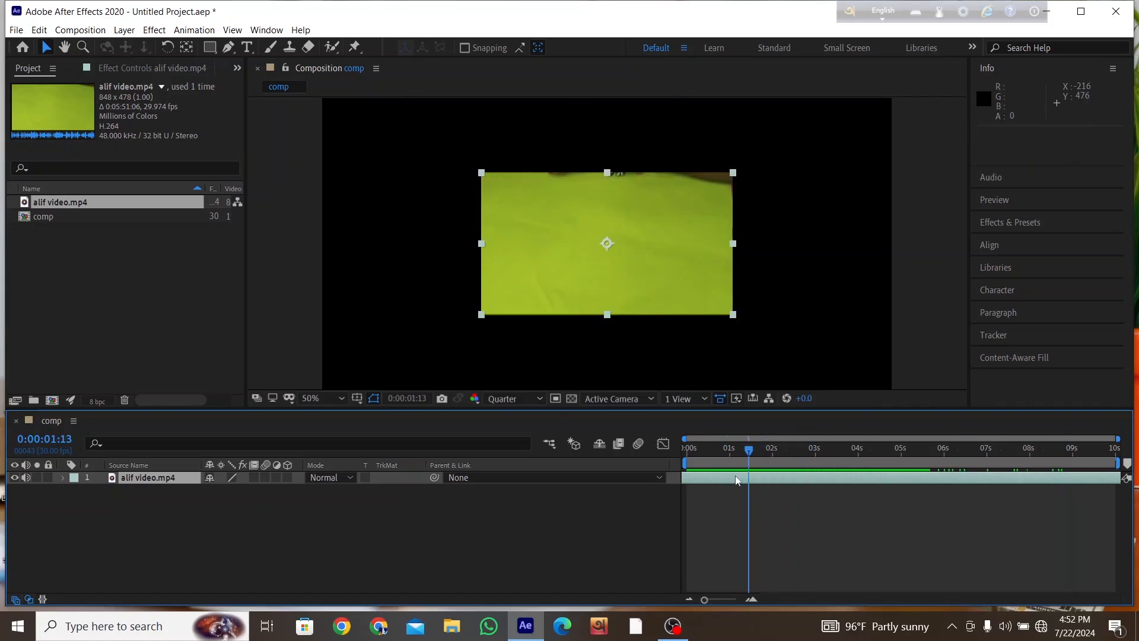
{"action": "left_click_drag", "start_coordinate": [822, 479], "coordinate": [698, 481]}
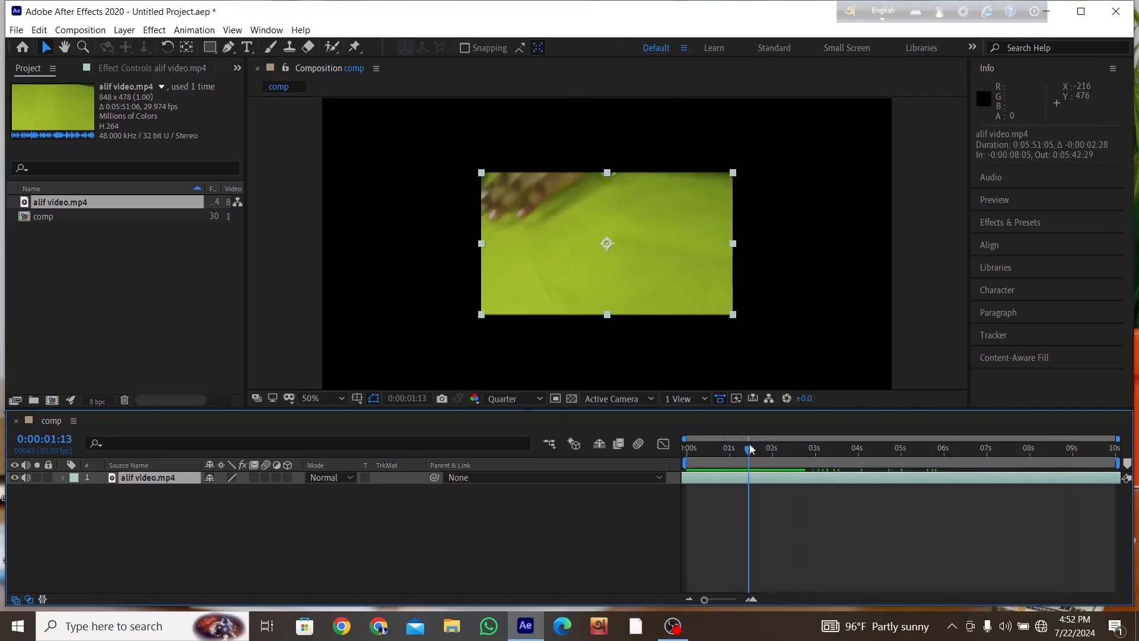
{"action": "left_click_drag", "start_coordinate": [750, 449], "coordinate": [719, 449]}
{"action": "key", "text": "space"}
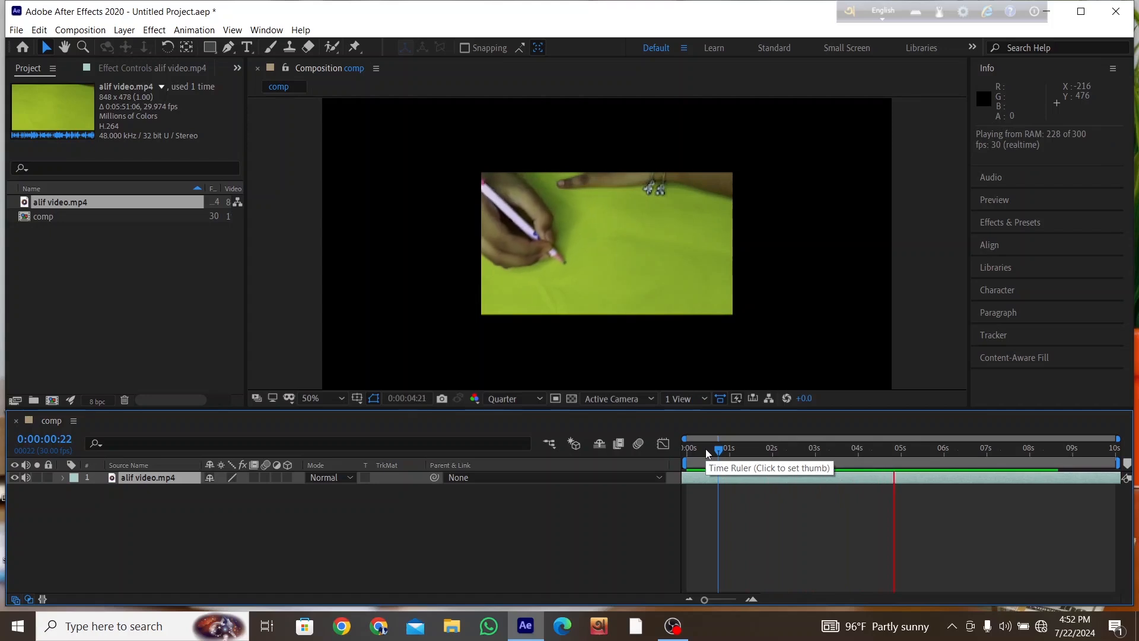
{"action": "key", "text": "space"}
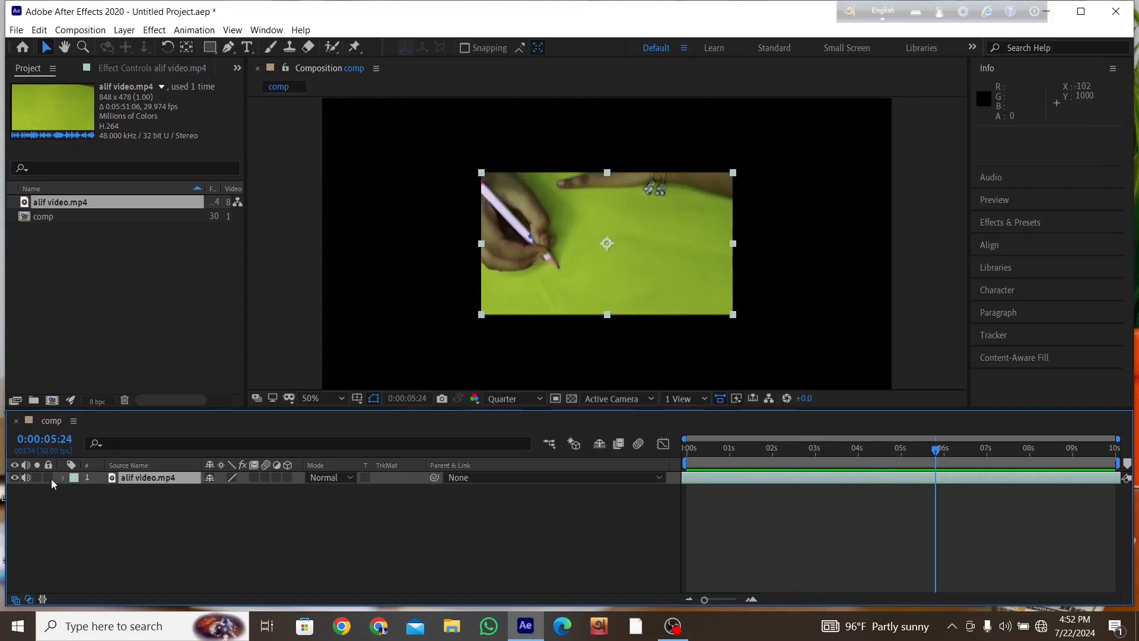
{"action": "left_click", "coordinate": [26, 477]}
{"action": "key", "text": "space"}
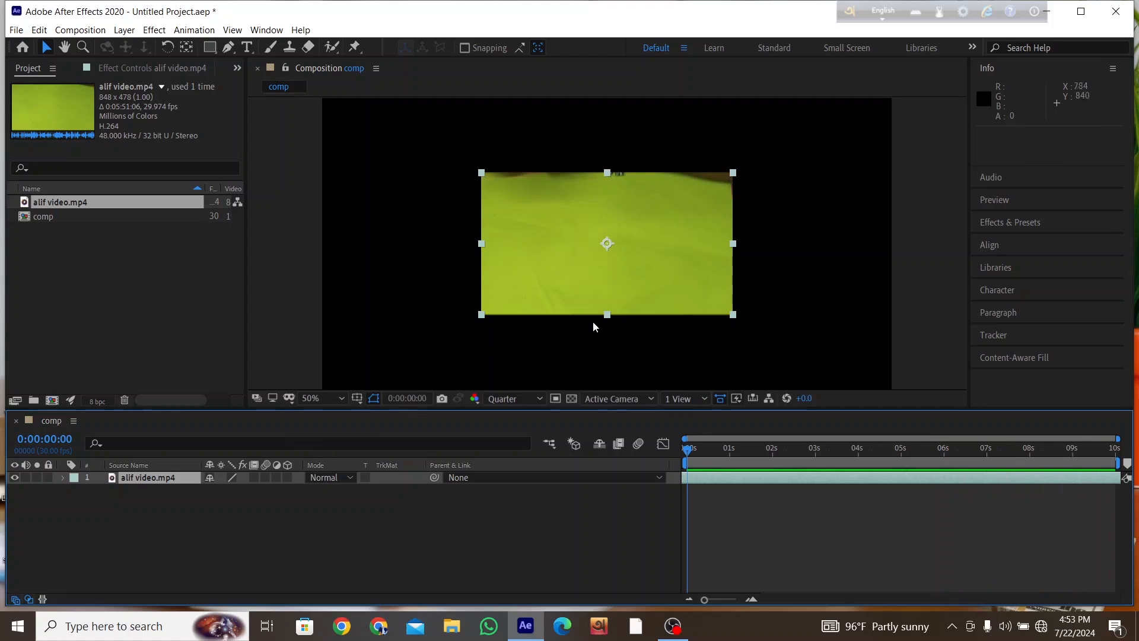
Slide the video layer earlier to an in point of about -0:00:11:21 and scale it to about 222% by 208%
{"action": "left_click_drag", "start_coordinate": [692, 451], "coordinate": [695, 478]}
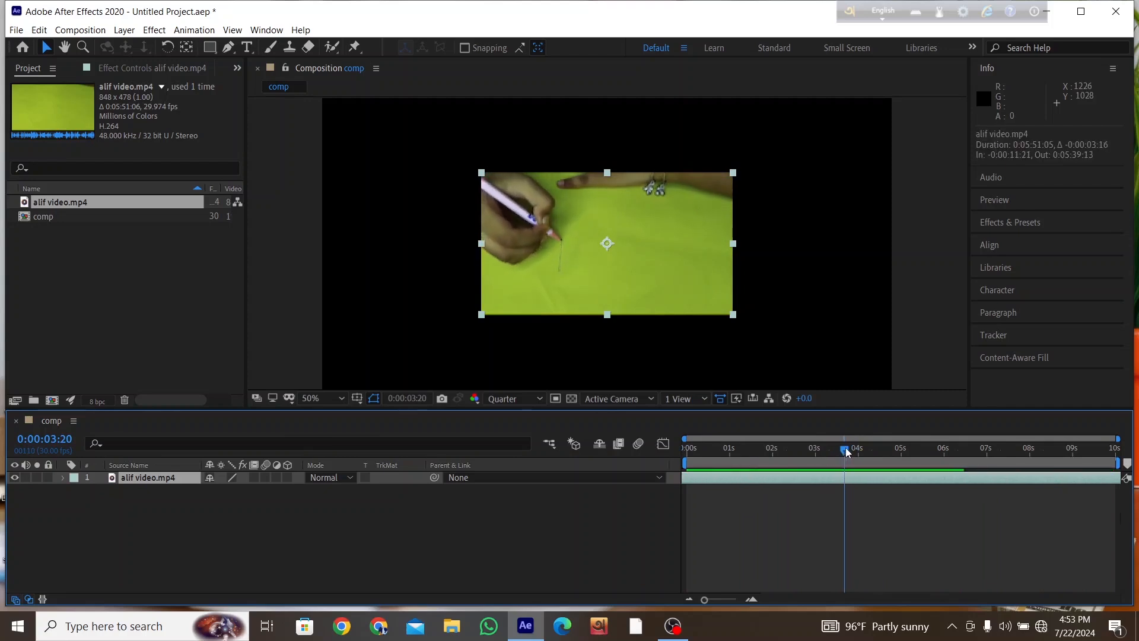
{"action": "left_click_drag", "start_coordinate": [847, 452], "coordinate": [690, 474]}
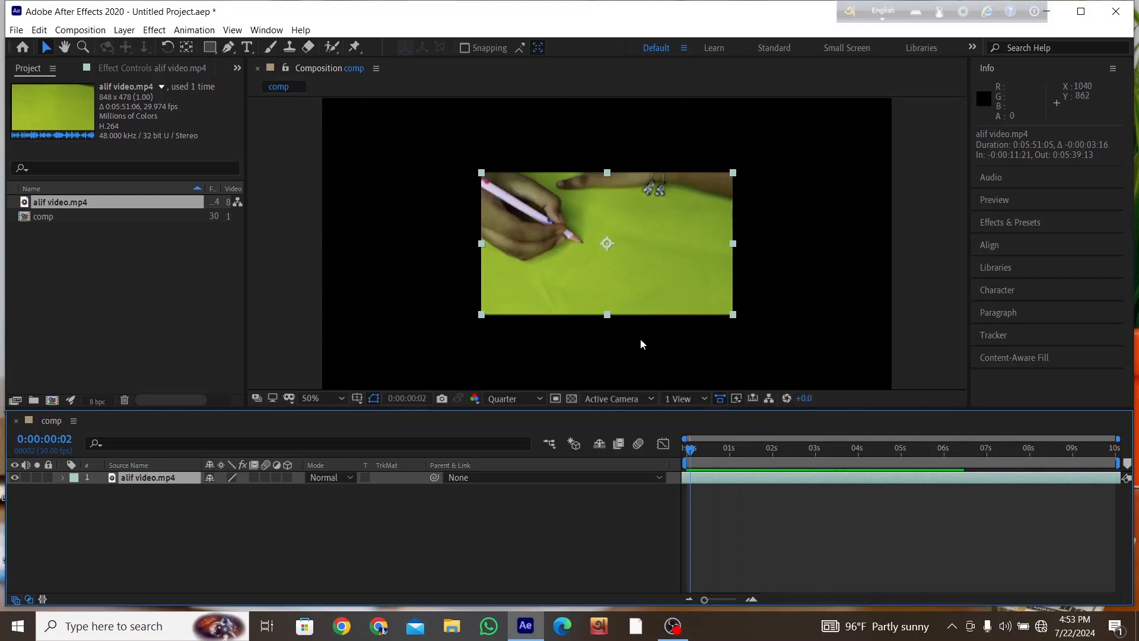
{"action": "left_click_drag", "start_coordinate": [739, 314], "coordinate": [888, 388]}
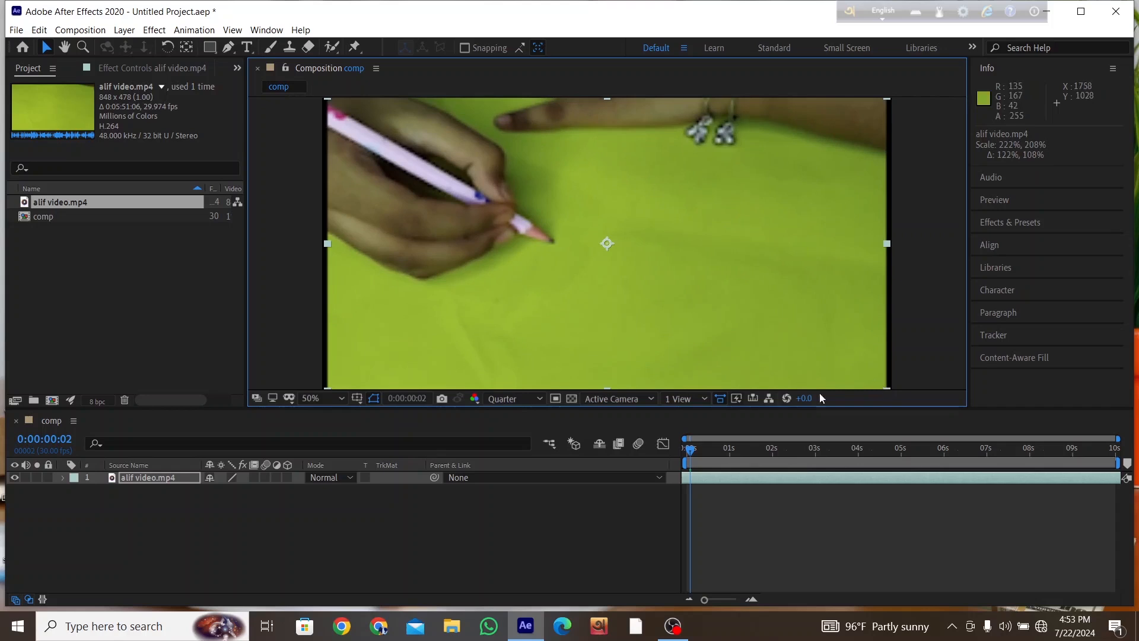
Set the composition's preview resolution to Half and expand the Tracker controls
{"action": "left_click", "coordinate": [539, 399]}
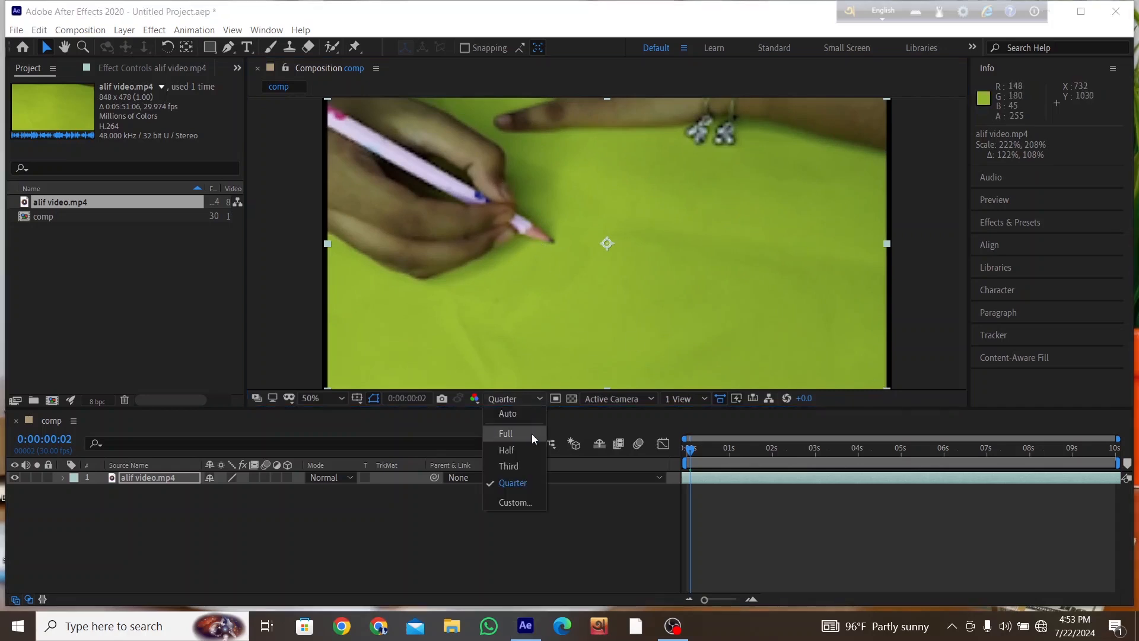
{"action": "left_click", "coordinate": [525, 433]}
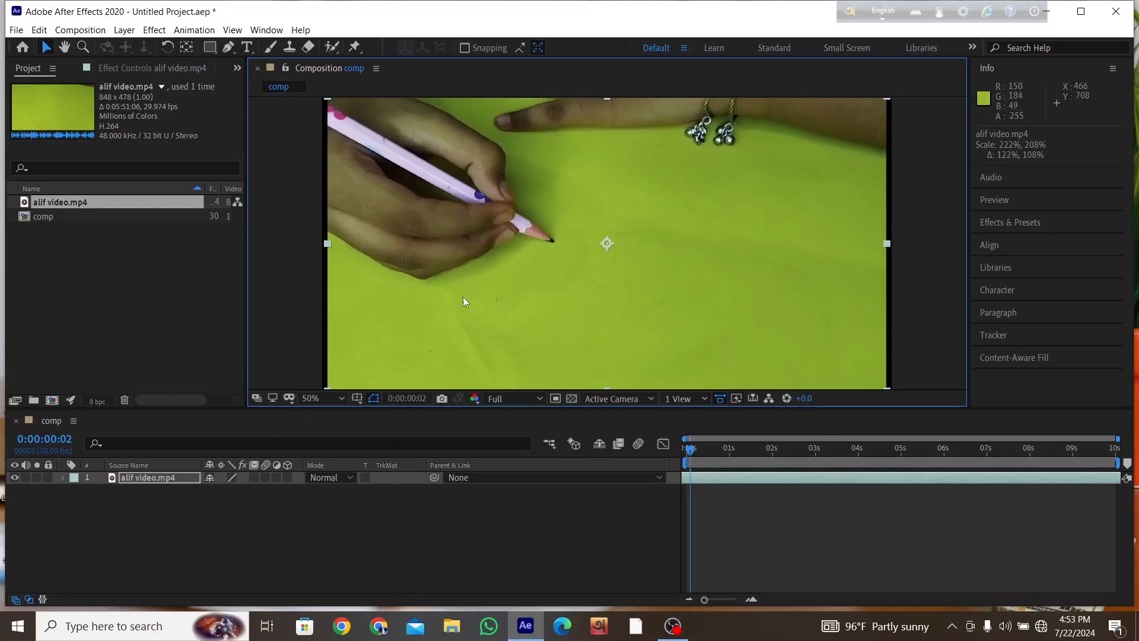
{"action": "left_click", "coordinate": [499, 399]}
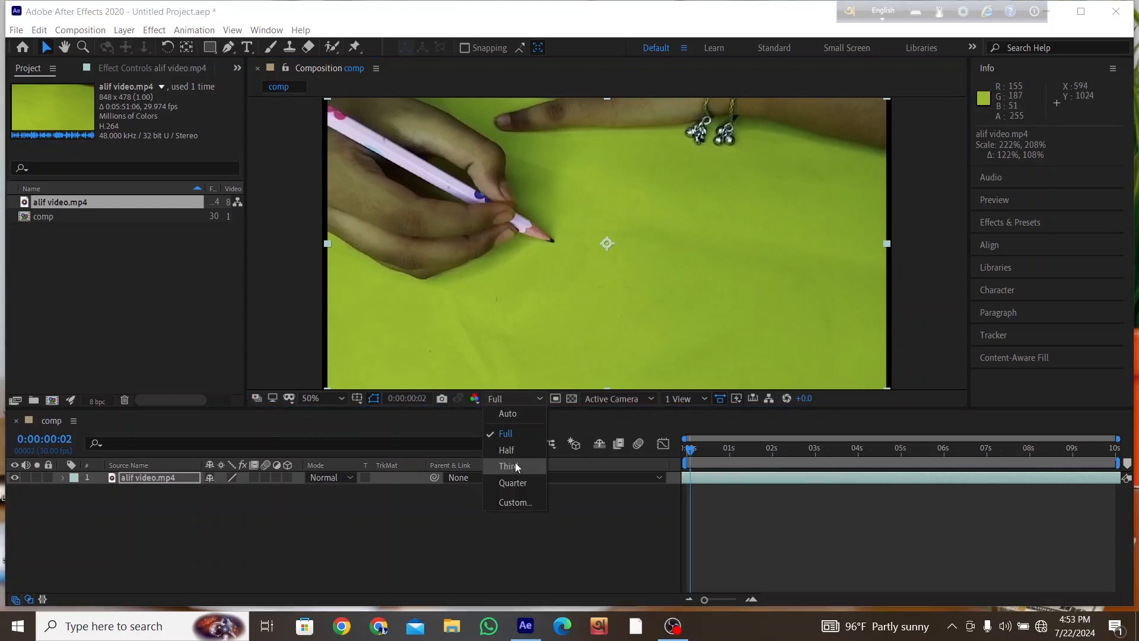
{"action": "left_click", "coordinate": [514, 462]}
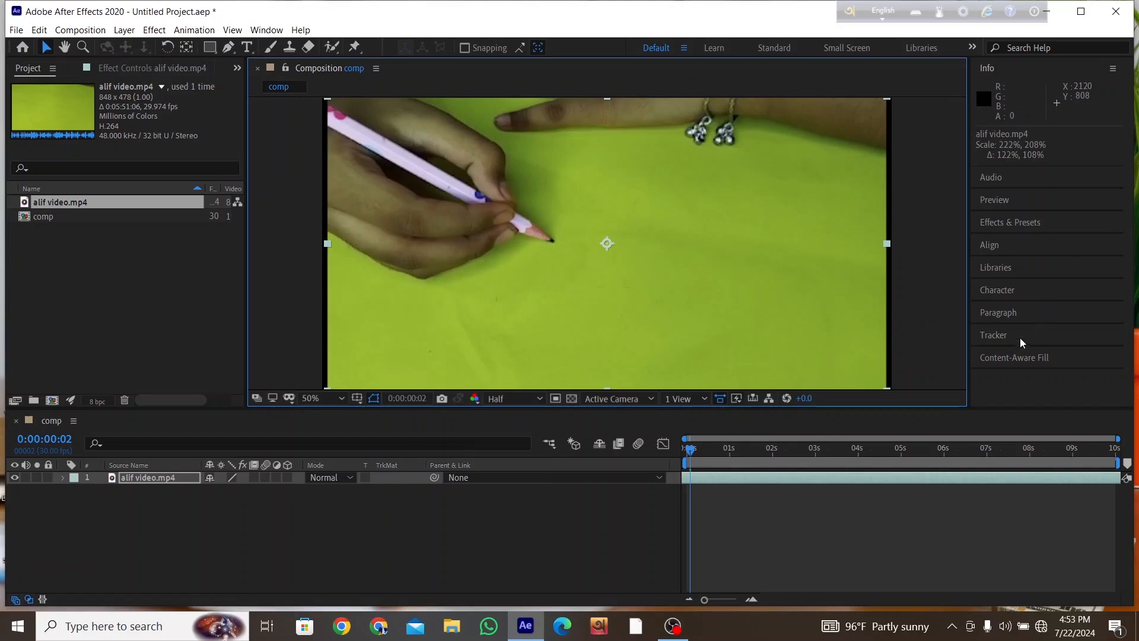
{"action": "left_click", "coordinate": [993, 335]}
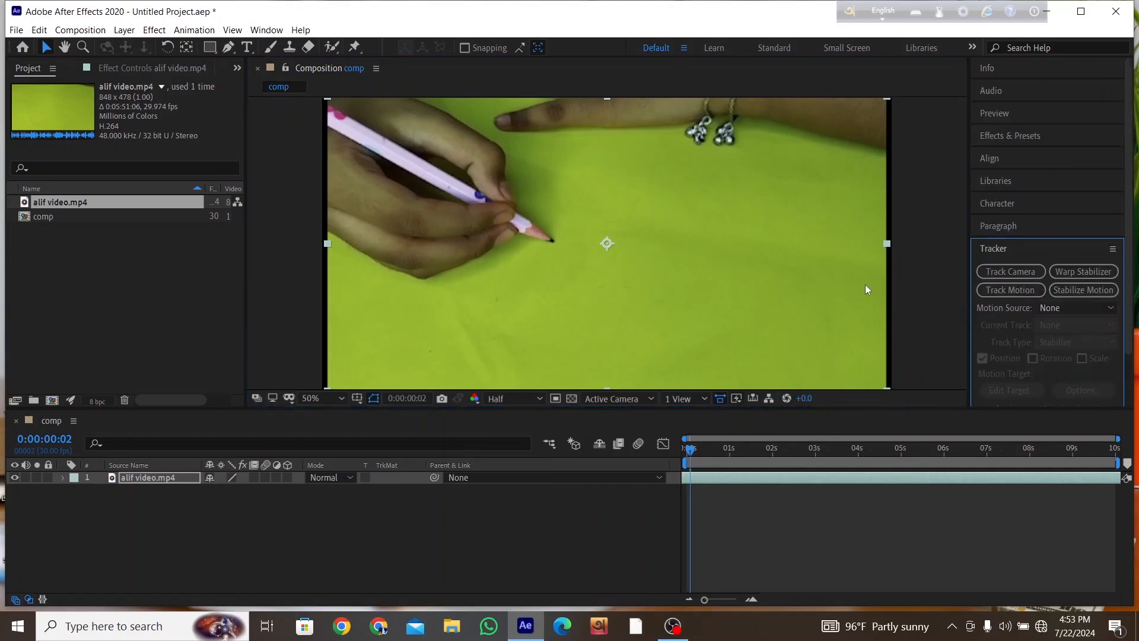
{"action": "left_click", "coordinate": [999, 291]}
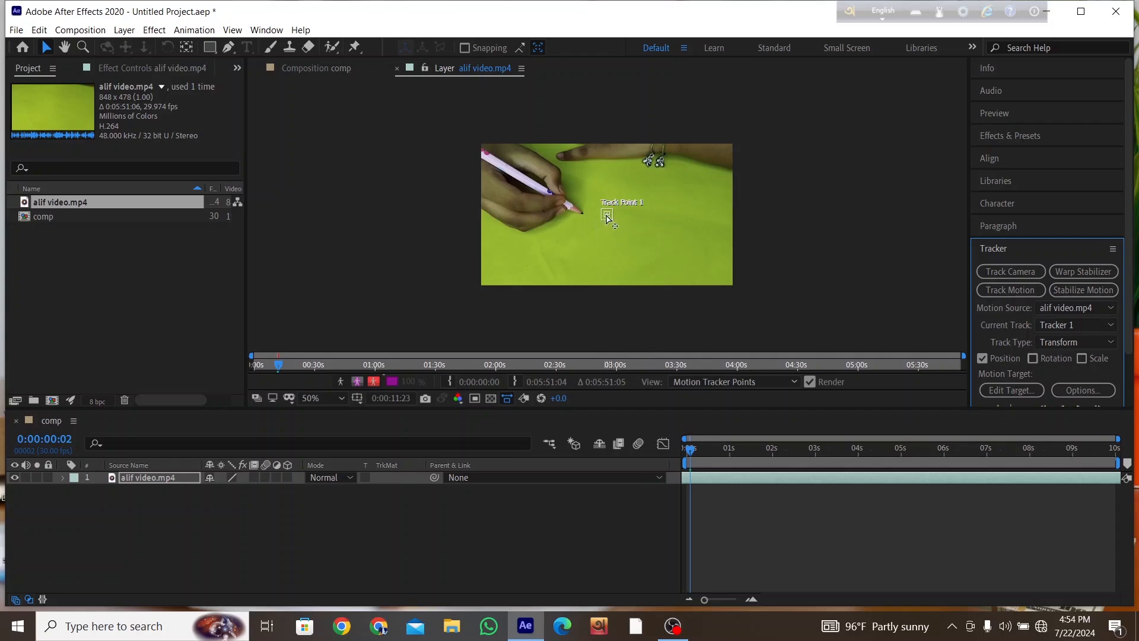
{"action": "key", "text": "ctrl+z"}
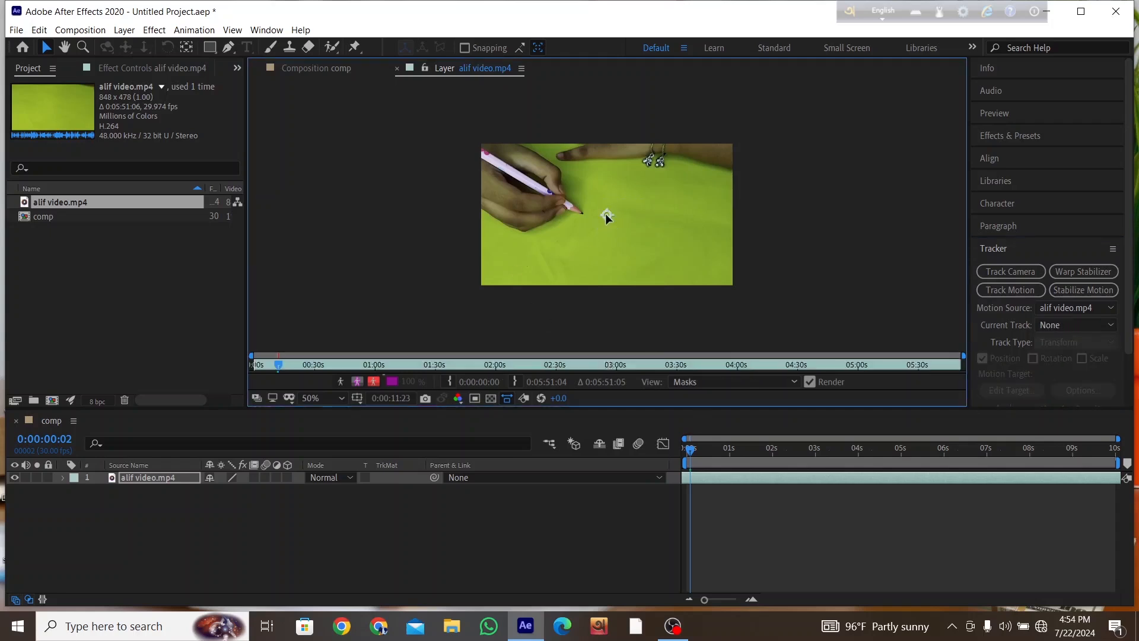
{"action": "left_click", "coordinate": [323, 69]}
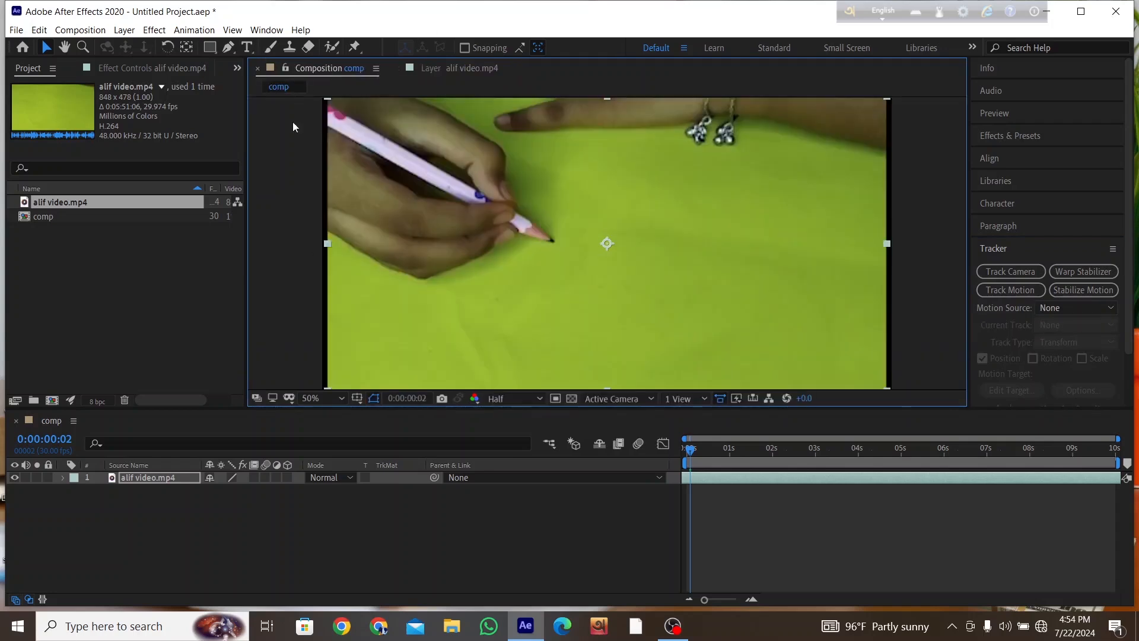
Add a new null object to the composition above the video layer
{"action": "left_click", "coordinate": [153, 477]}
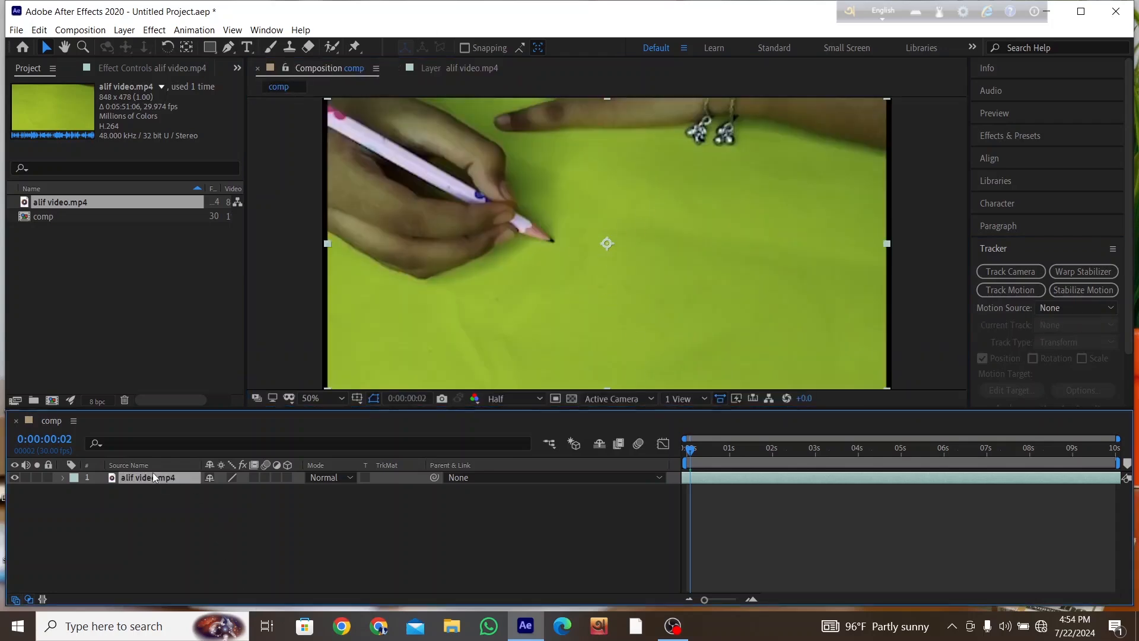
{"action": "right_click", "coordinate": [202, 542]}
{"action": "mouse_move", "coordinate": [272, 401]}
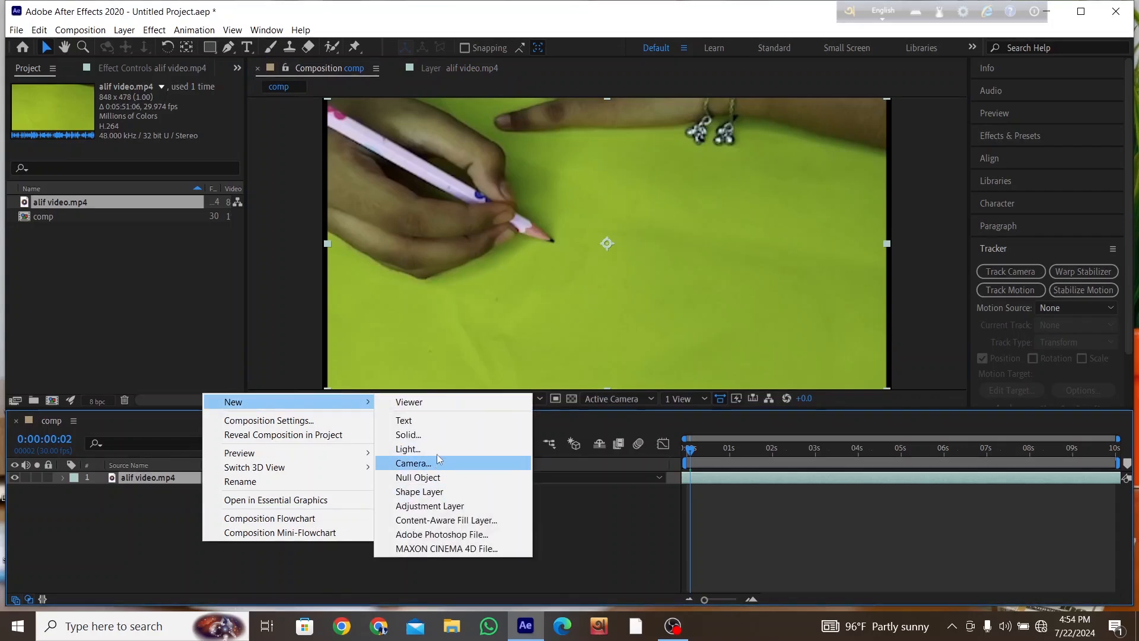
{"action": "left_click", "coordinate": [445, 477]}
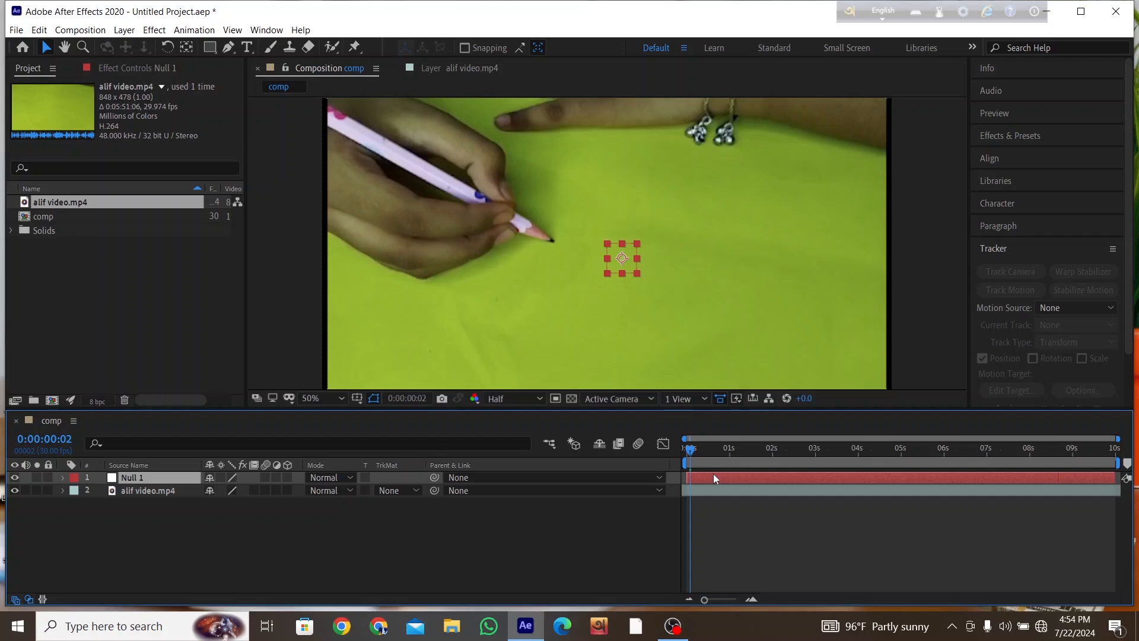
Start a motion track on the alif video.mp4 layer at 0:00:00:17 and place Track Point 1 on the fingertips gripping the pencil
{"action": "left_click_drag", "start_coordinate": [692, 451], "coordinate": [712, 450]}
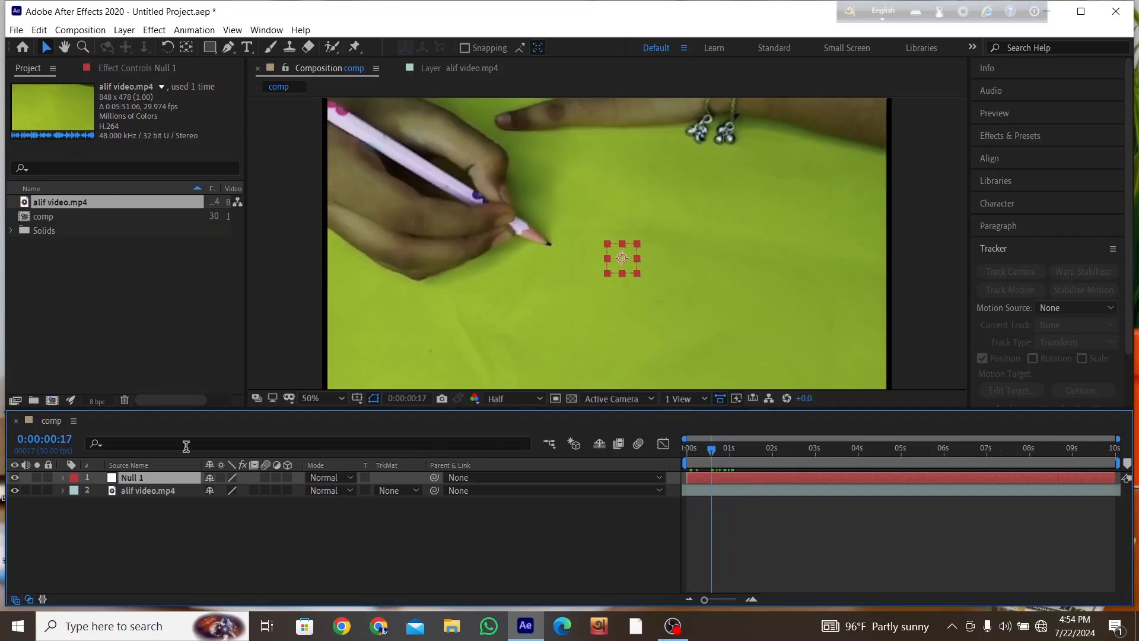
{"action": "left_click", "coordinate": [155, 492]}
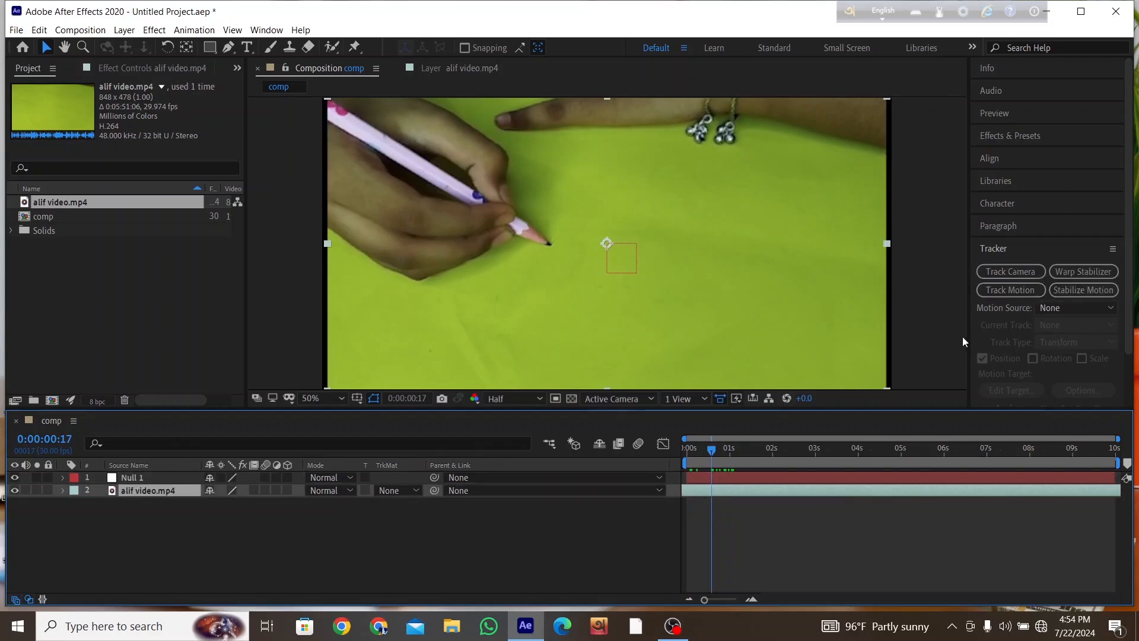
{"action": "left_click", "coordinate": [1020, 275]}
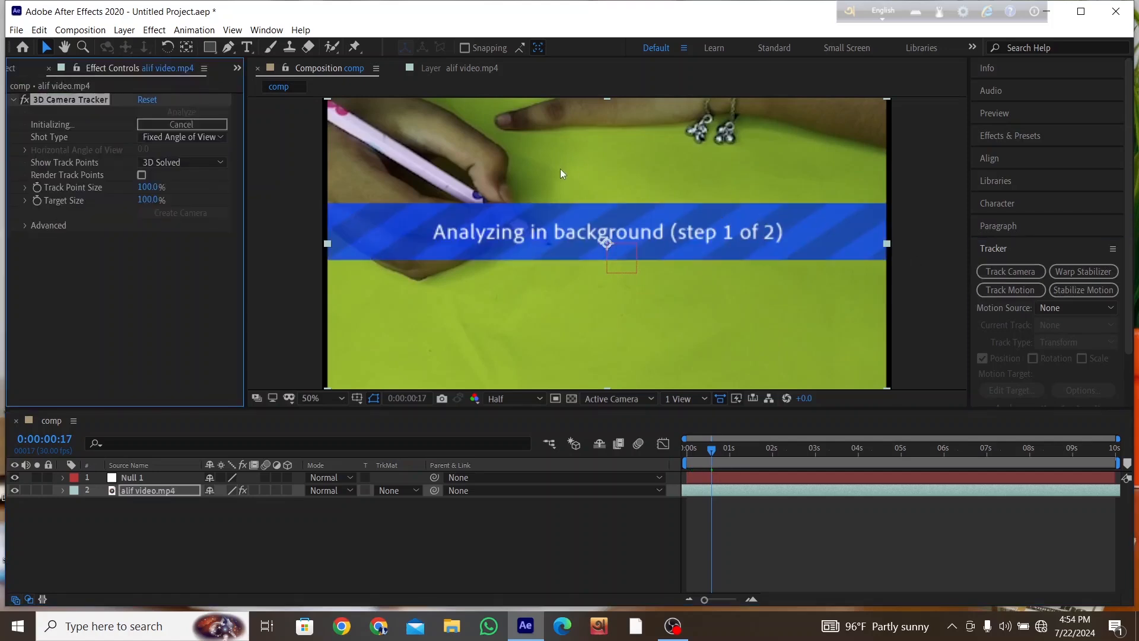
{"action": "key", "text": "Delete"}
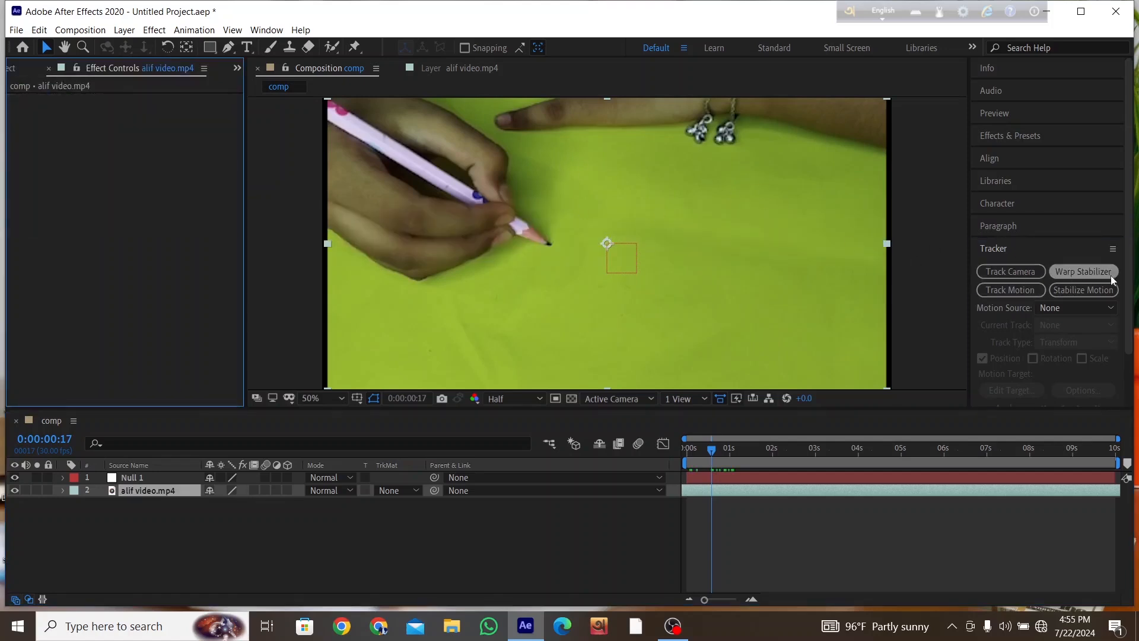
{"action": "left_click", "coordinate": [1009, 291]}
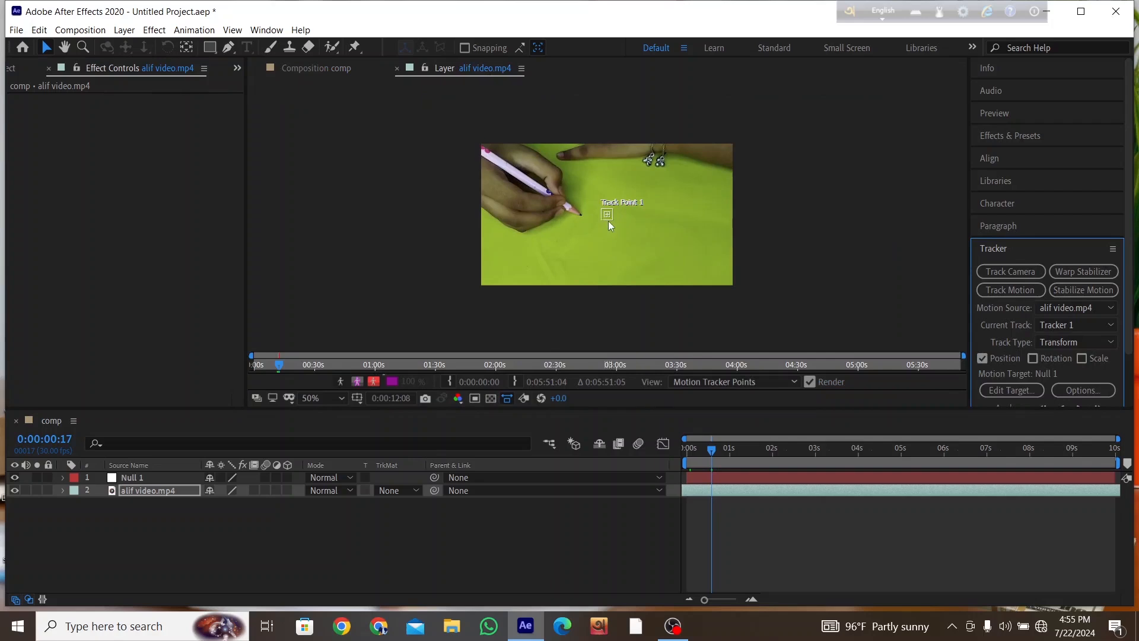
{"action": "left_click_drag", "start_coordinate": [607, 221], "coordinate": [610, 214]}
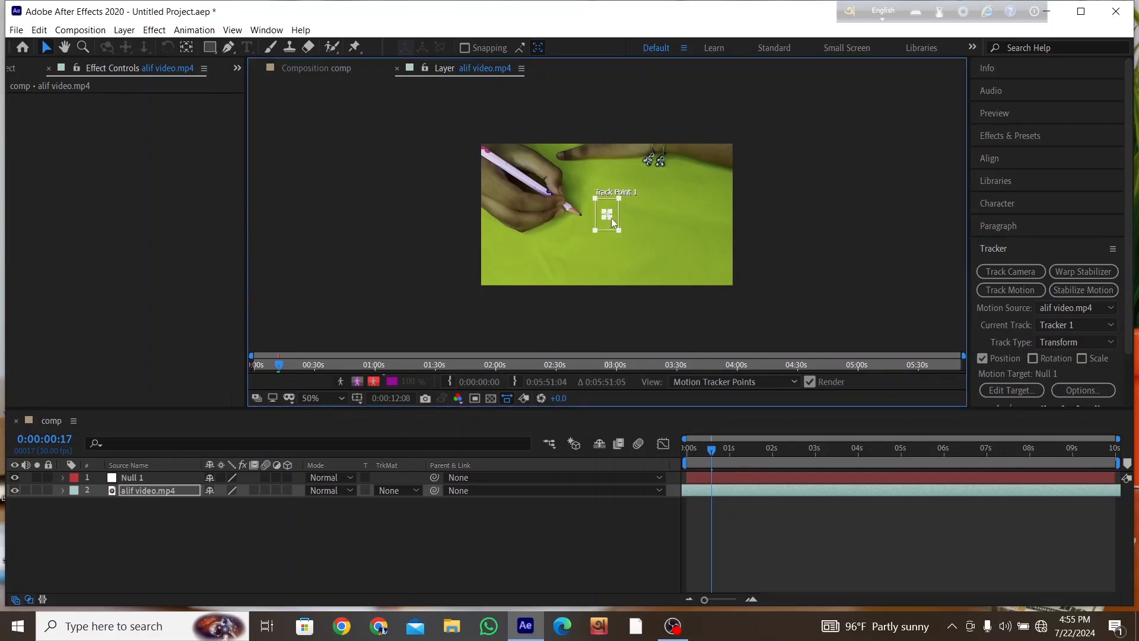
{"action": "left_click_drag", "start_coordinate": [614, 219], "coordinate": [561, 201]}
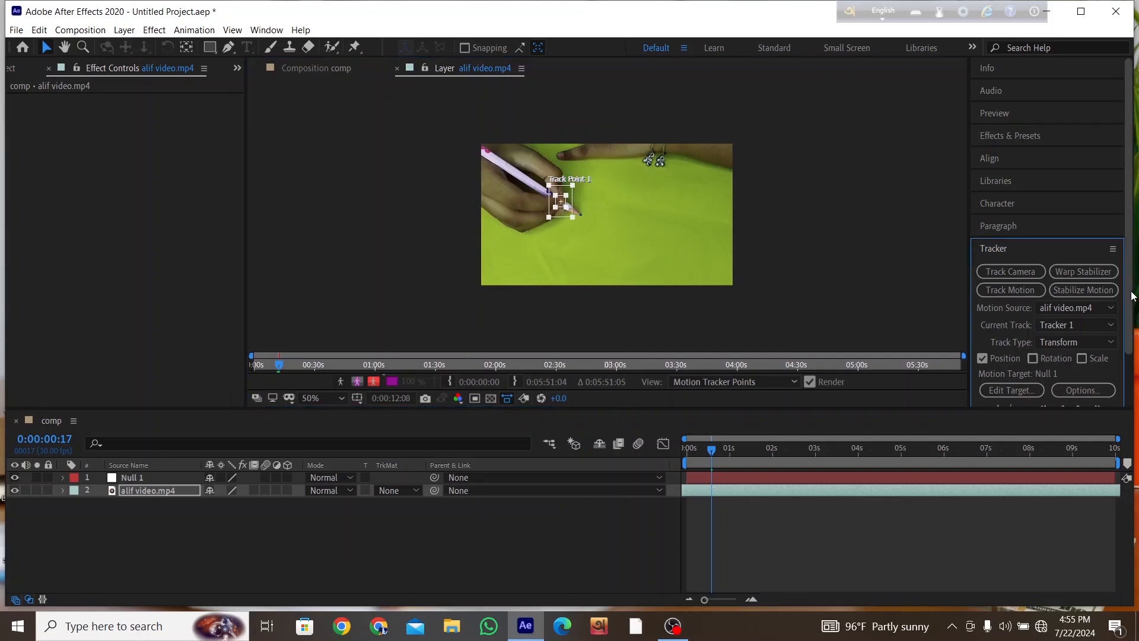
Analyze the motion track forward from 0:00:00:17 and stop it at 0:00:06:11
{"action": "scroll", "coordinate": [1129, 325], "scroll_direction": "down", "scroll_amount": 2}
{"action": "scroll", "coordinate": [1129, 325], "scroll_direction": "down", "scroll_amount": 1}
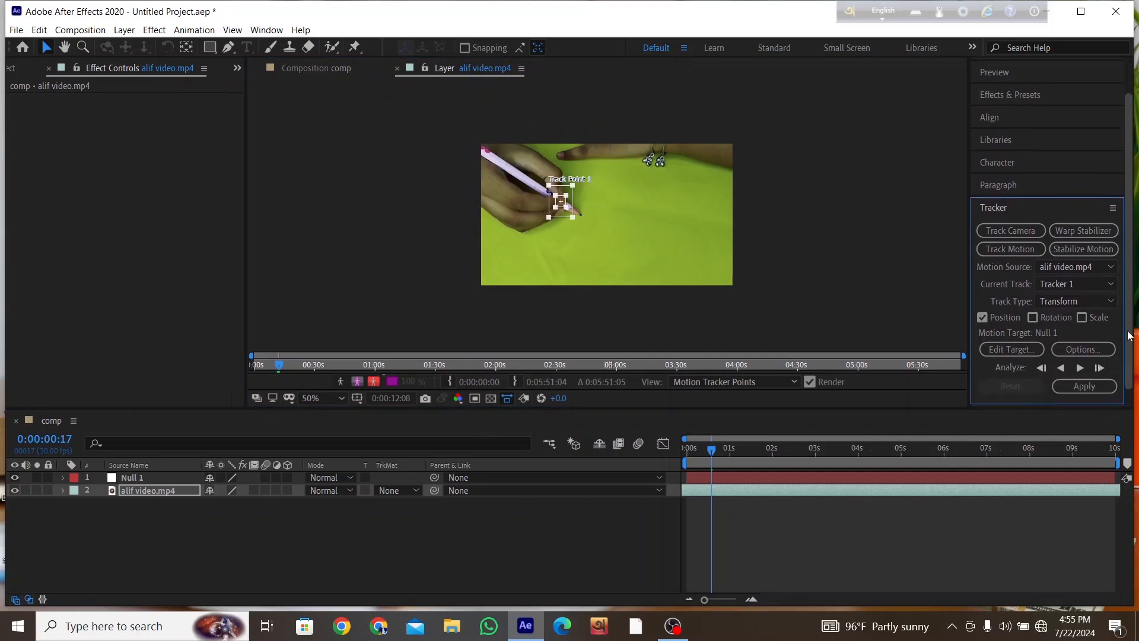
{"action": "left_click", "coordinate": [1017, 349]}
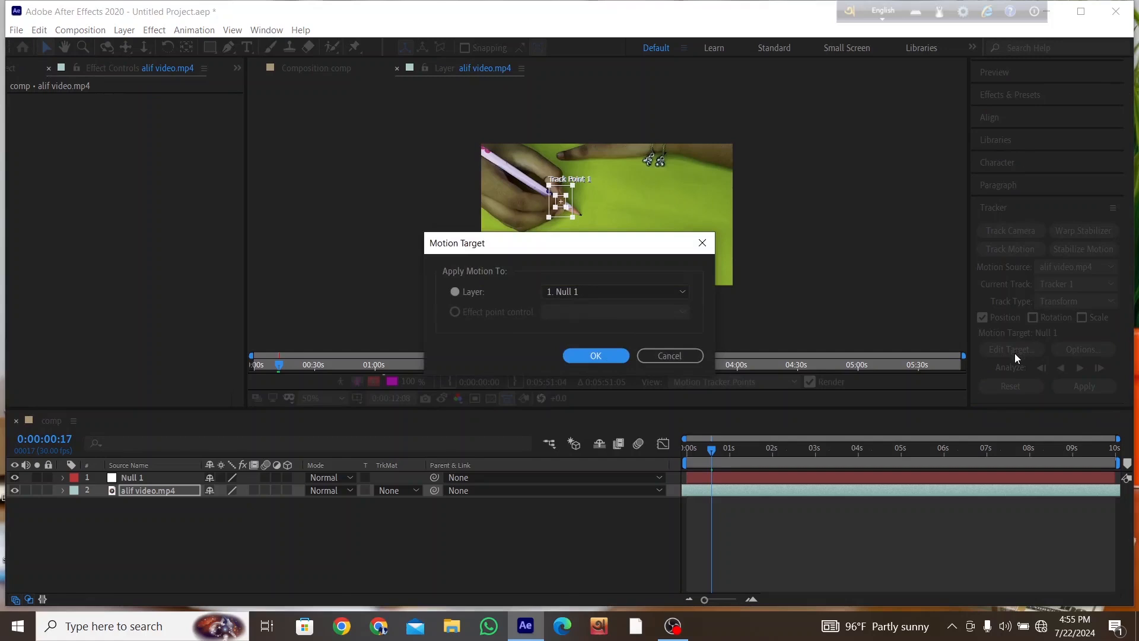
{"action": "left_click", "coordinate": [685, 355]}
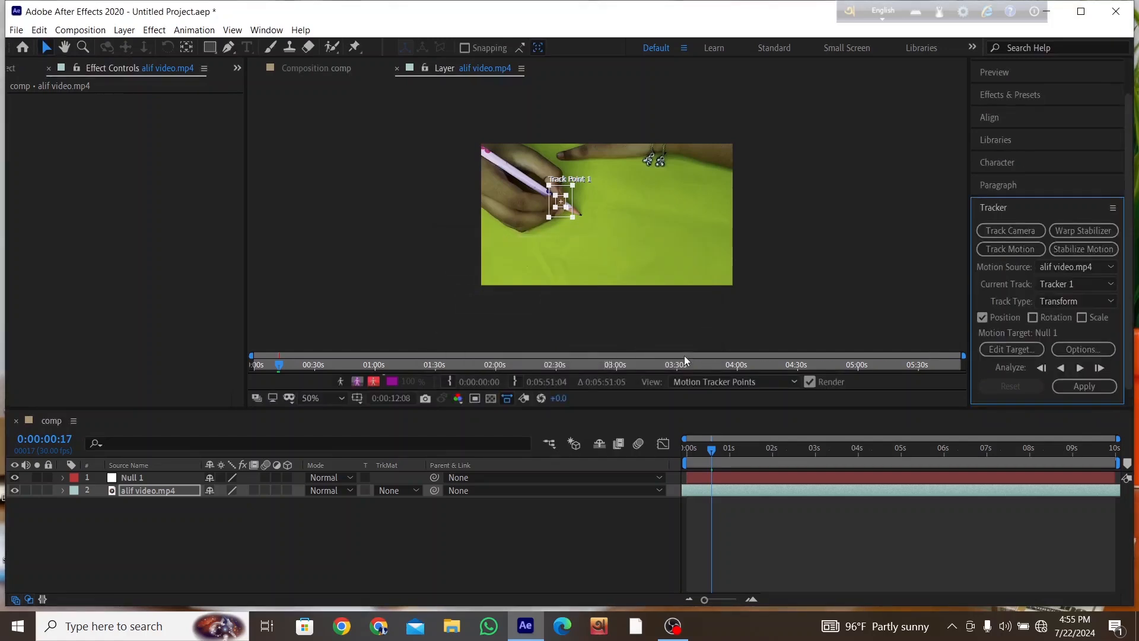
{"action": "left_click", "coordinate": [1079, 369]}
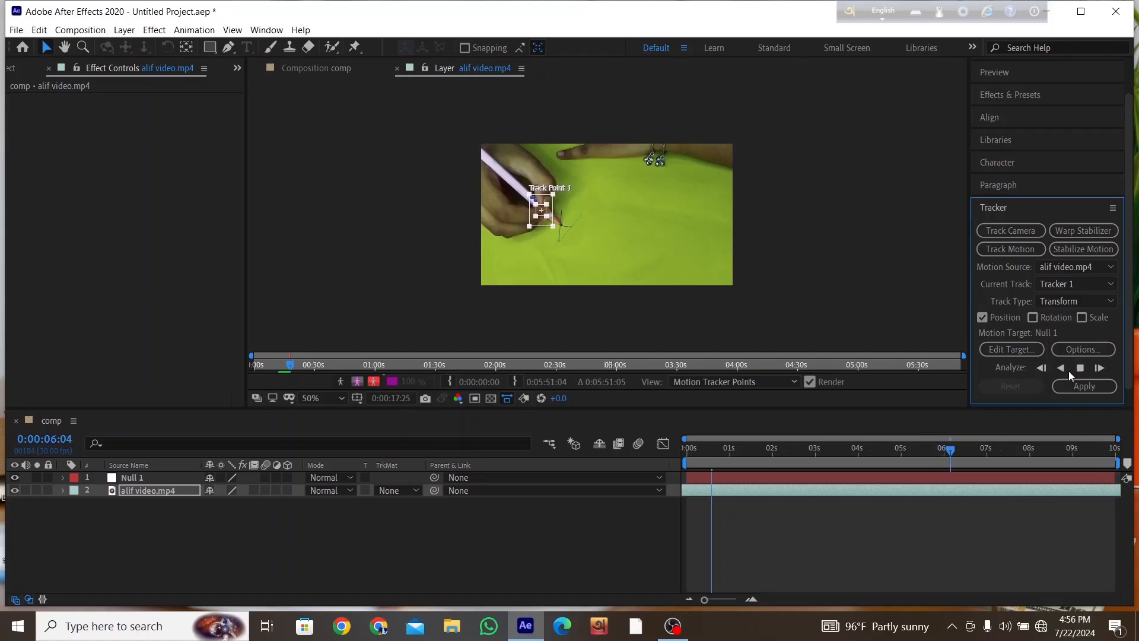
{"action": "left_click", "coordinate": [1079, 368]}
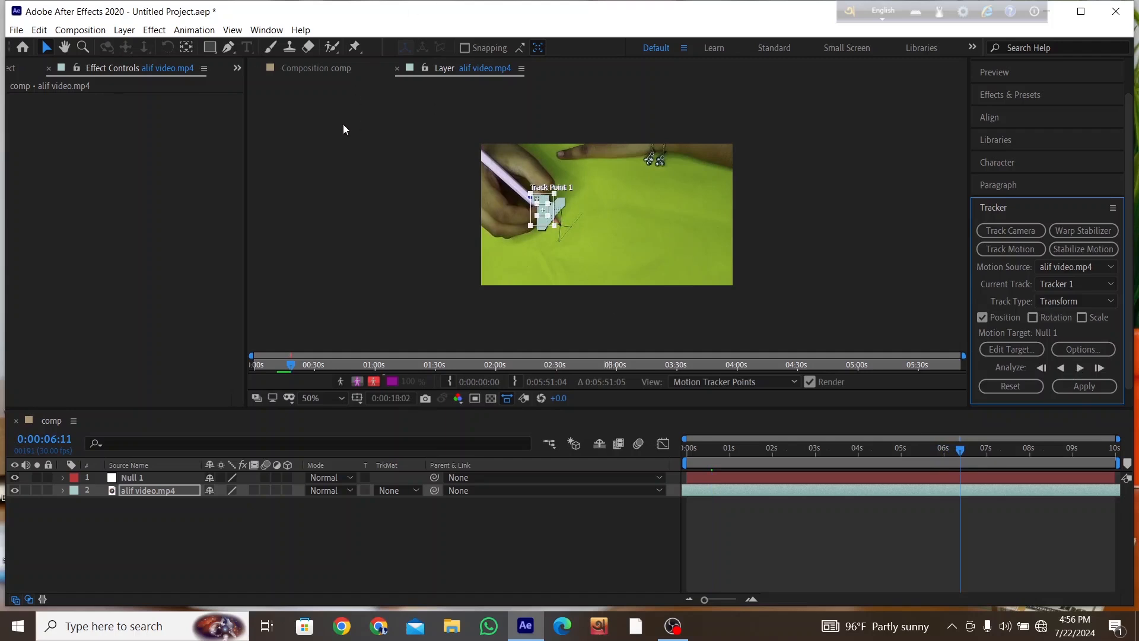
Reveal the video layer's tracking keyframes in the composition's timeline and scrub back through the tracked section
{"action": "left_click", "coordinate": [323, 69]}
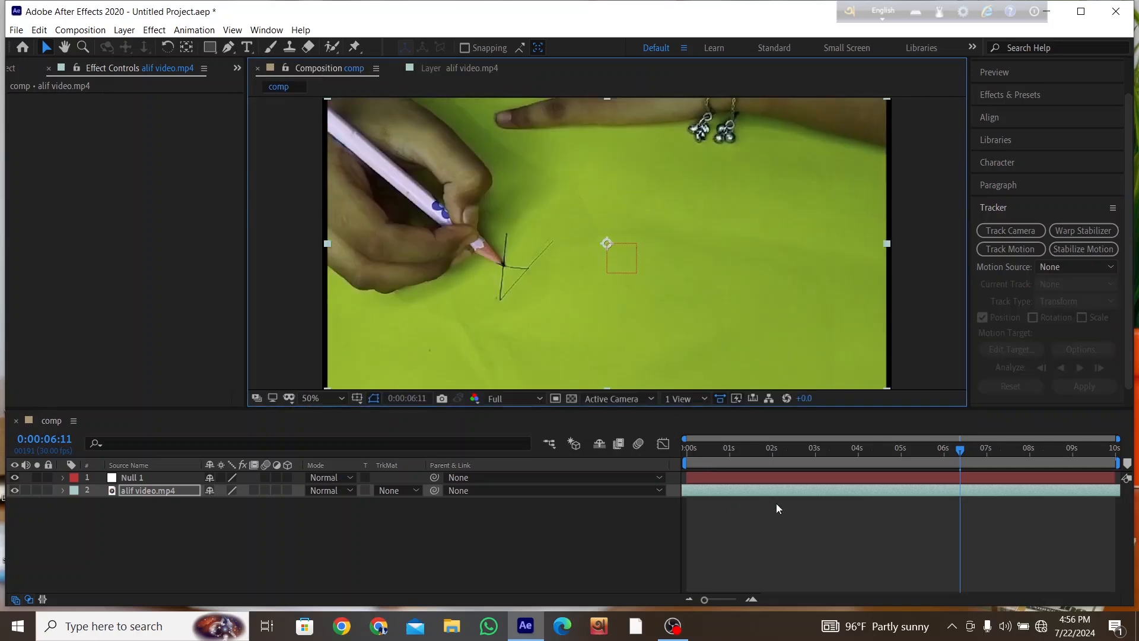
{"action": "left_click", "coordinate": [800, 475]}
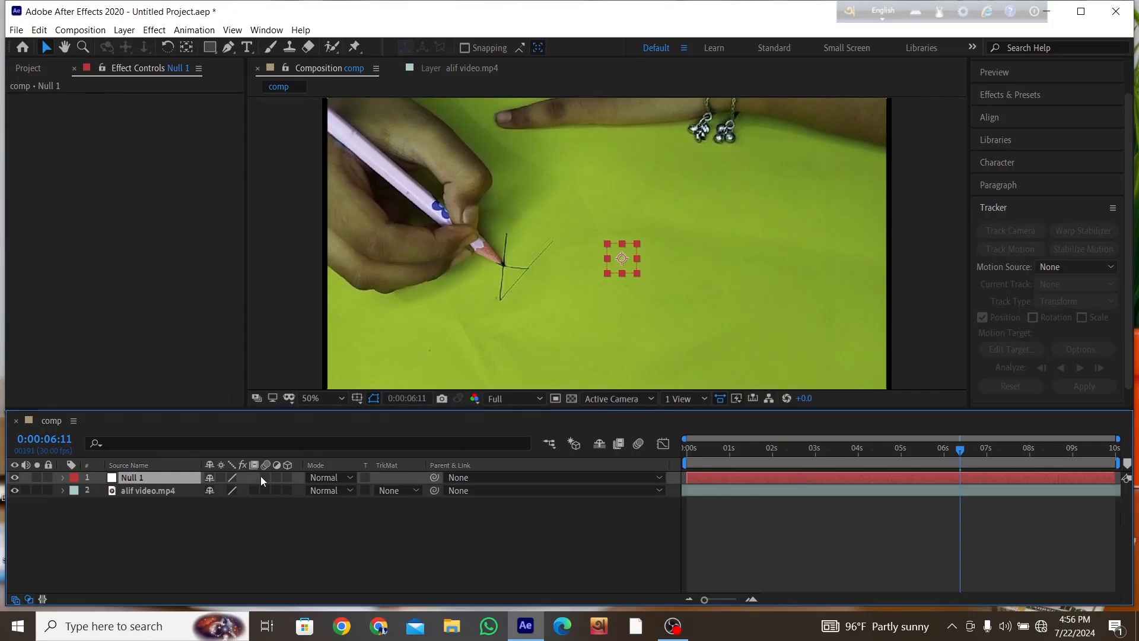
{"action": "left_click", "coordinate": [176, 490]}
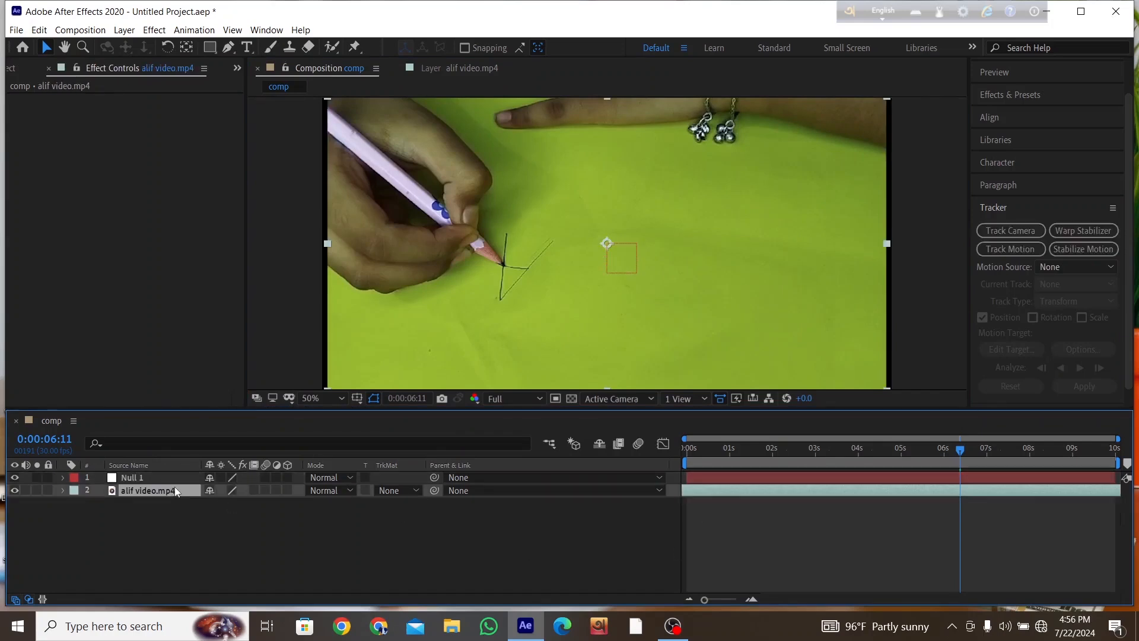
{"action": "key", "text": "u"}
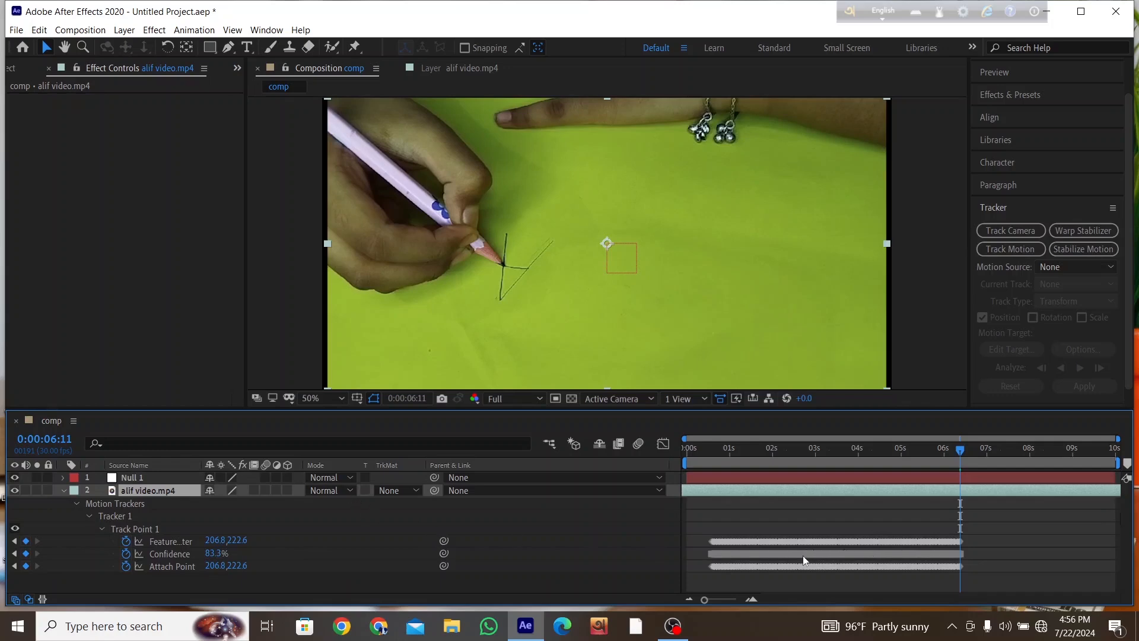
{"action": "mouse_move", "coordinate": [706, 603]}
{"action": "left_mouse_down"}
{"action": "mouse_move", "coordinate": [737, 608]}
{"action": "mouse_move", "coordinate": [700, 596]}
{"action": "left_mouse_up"}
{"action": "left_click_drag", "start_coordinate": [944, 450], "coordinate": [814, 452]}
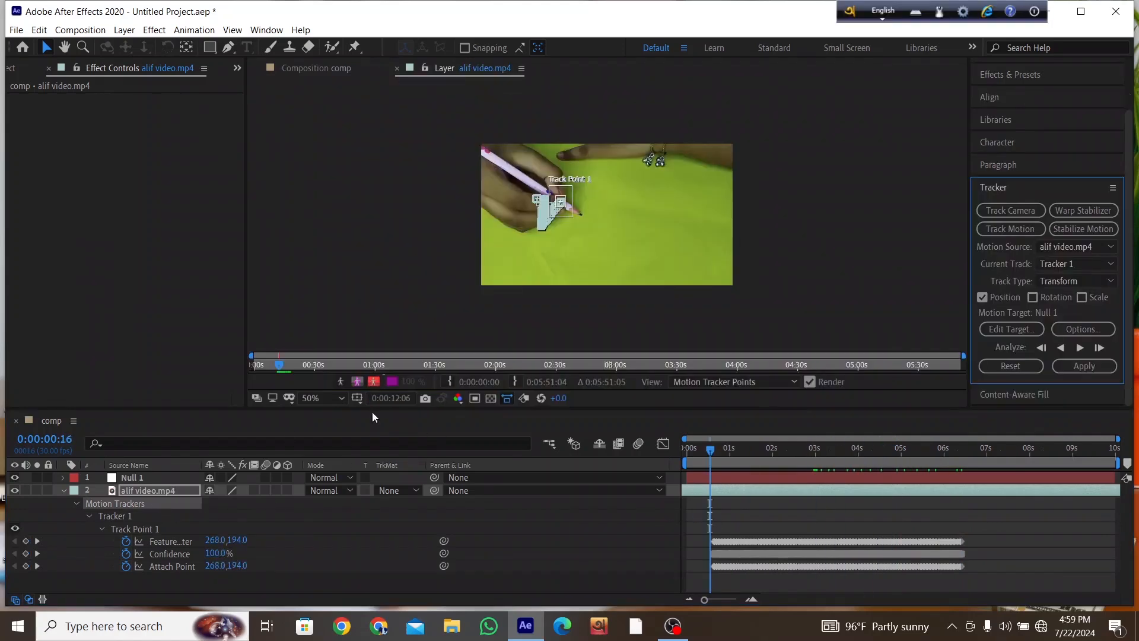
Set Null 1 as the motion target and apply the tracking data to it in the X and Y dimensions
{"action": "left_click", "coordinate": [333, 67]}
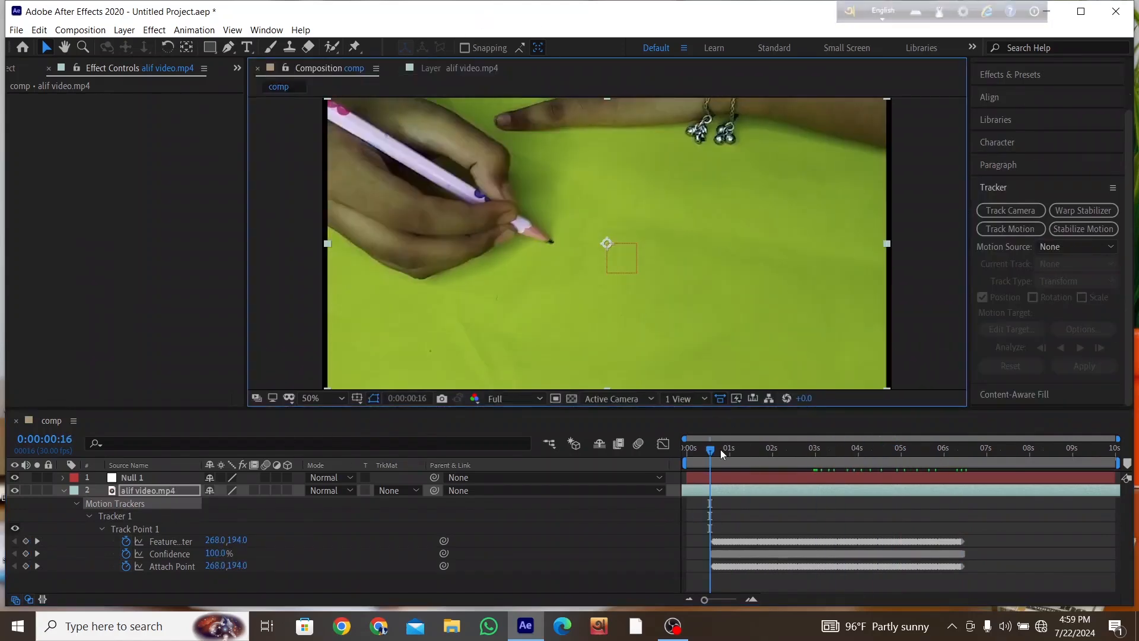
{"action": "mouse_move", "coordinate": [701, 452]}
{"action": "left_mouse_down"}
{"action": "mouse_move", "coordinate": [763, 454]}
{"action": "mouse_move", "coordinate": [695, 441]}
{"action": "mouse_move", "coordinate": [708, 450]}
{"action": "left_mouse_up"}
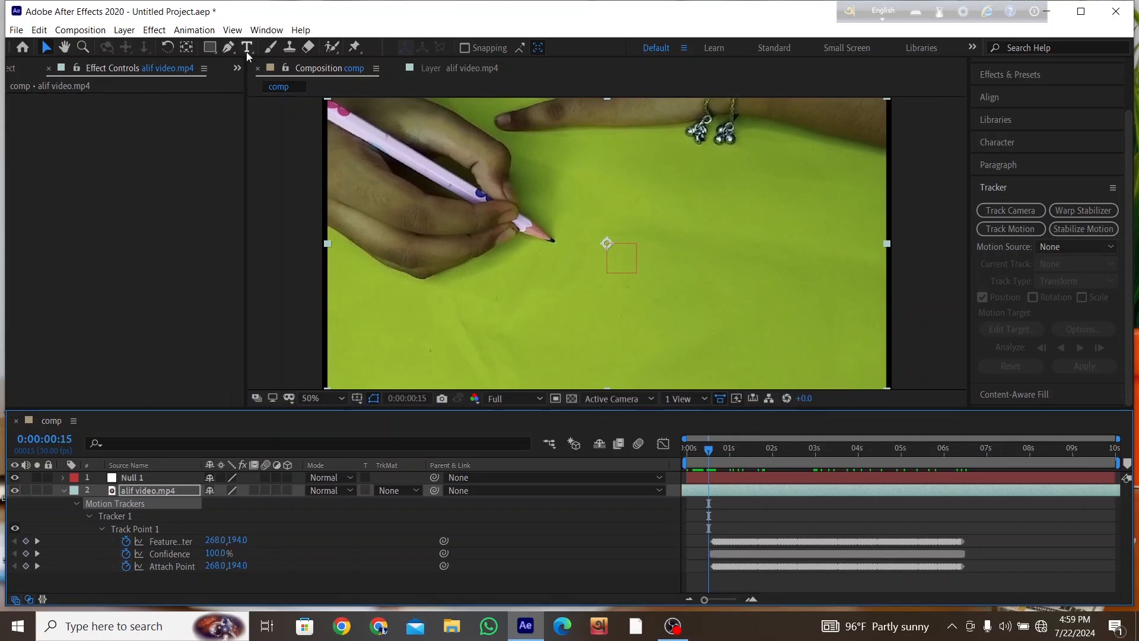
{"action": "left_click", "coordinate": [418, 70]}
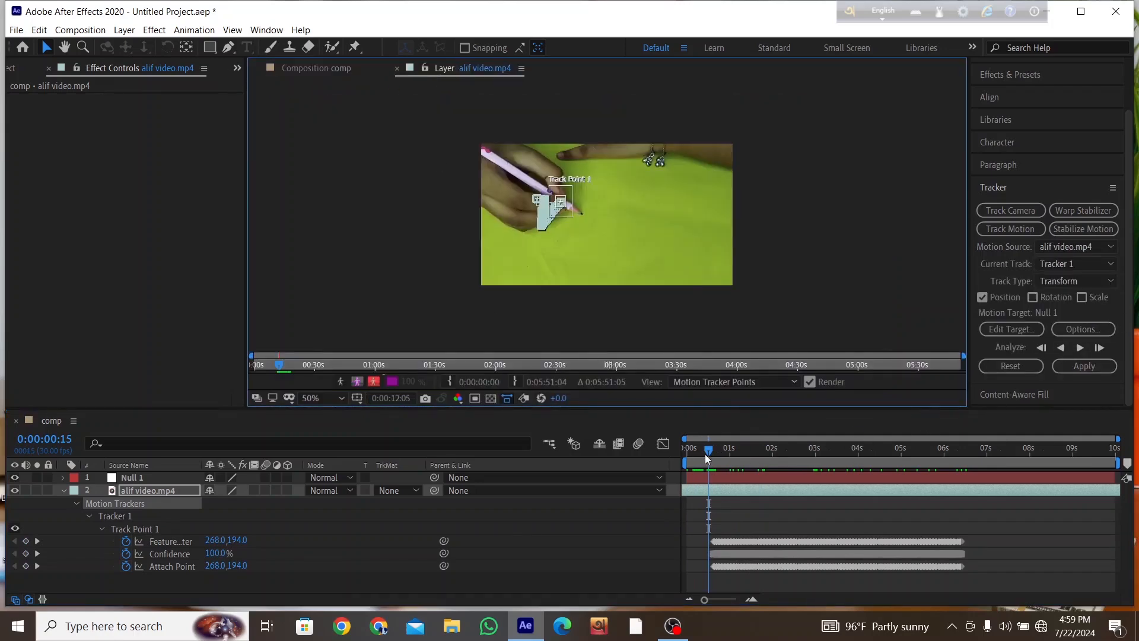
{"action": "left_click_drag", "start_coordinate": [714, 450], "coordinate": [717, 450]}
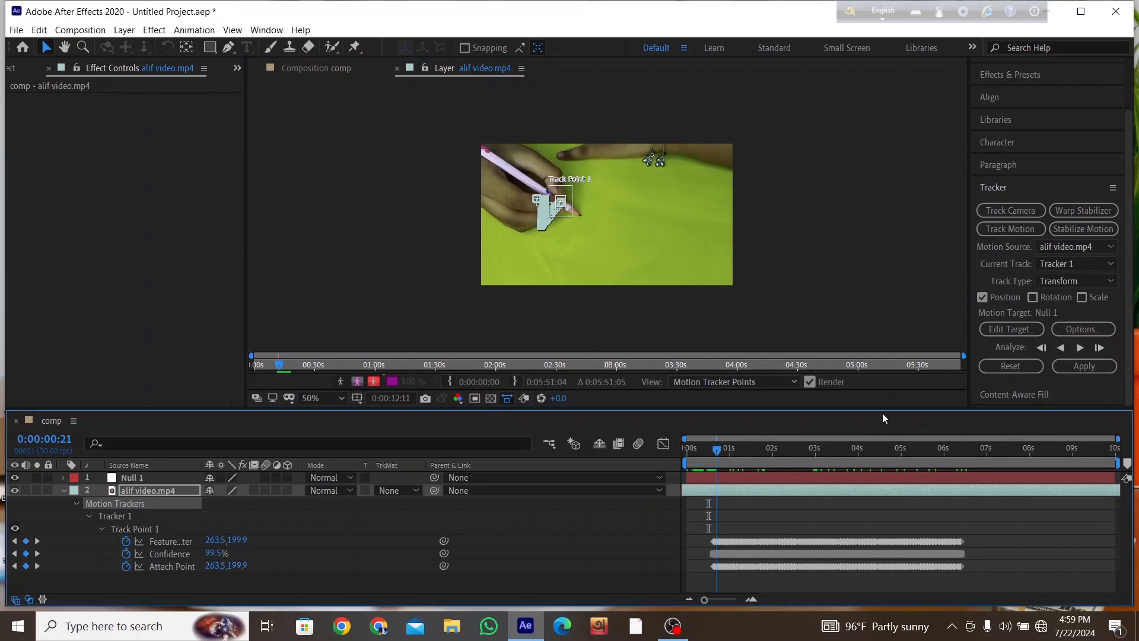
{"action": "left_click", "coordinate": [1019, 330]}
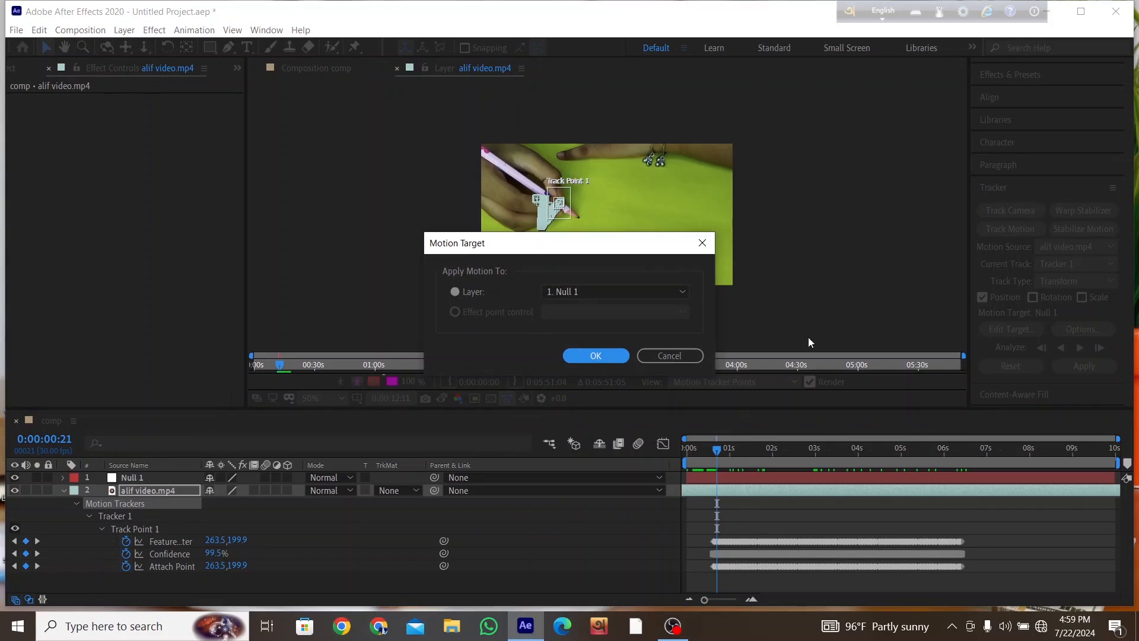
{"action": "left_click", "coordinate": [601, 357]}
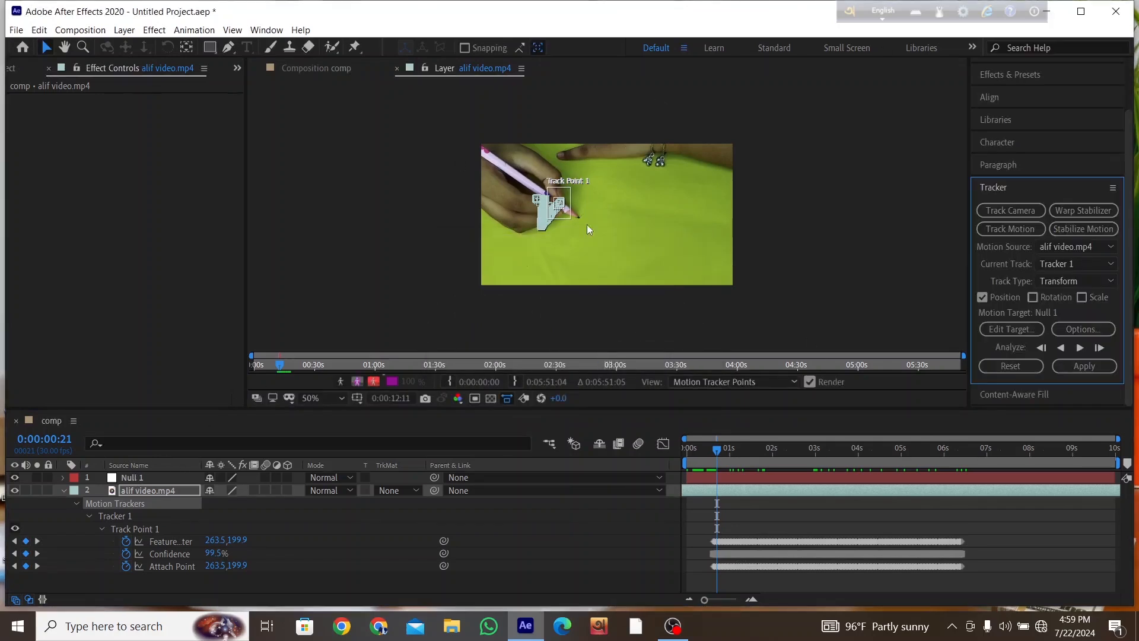
{"action": "left_click", "coordinate": [1085, 366]}
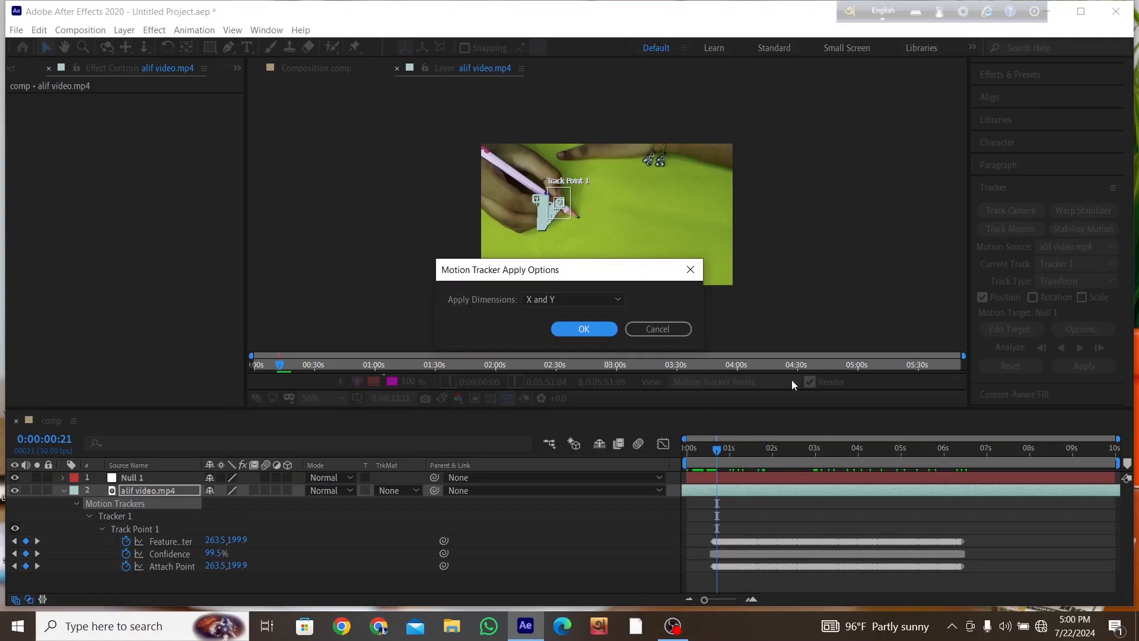
{"action": "left_click", "coordinate": [574, 333]}
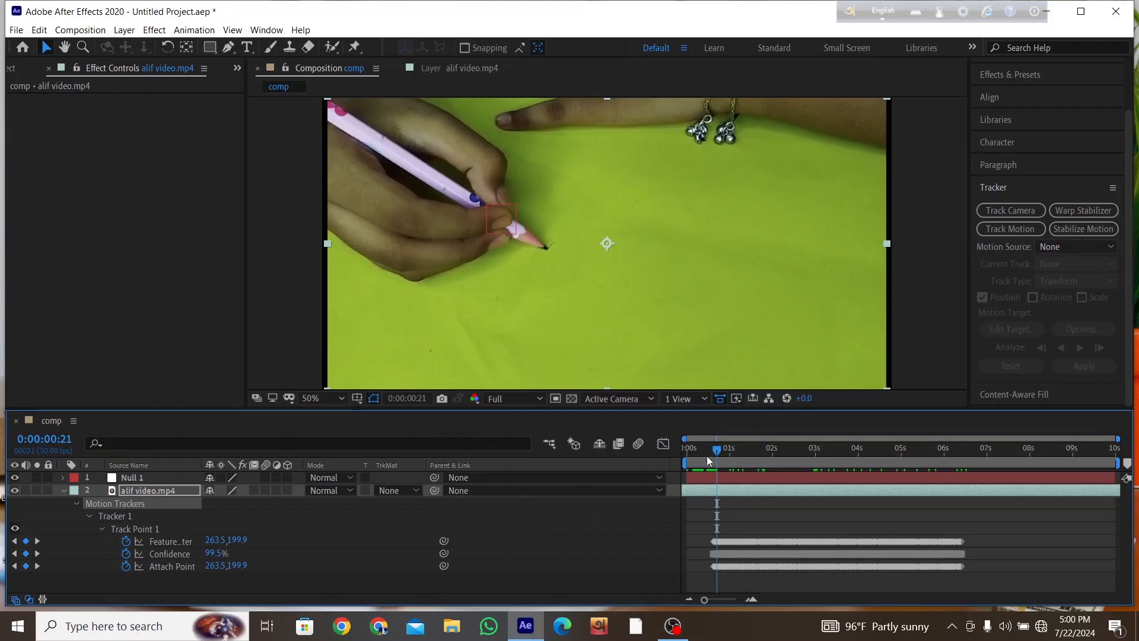
Return the current time to 0:00:00:17, collapse the video layer's tracker properties and deselect all layers
{"action": "left_click_drag", "start_coordinate": [716, 452], "coordinate": [711, 456]}
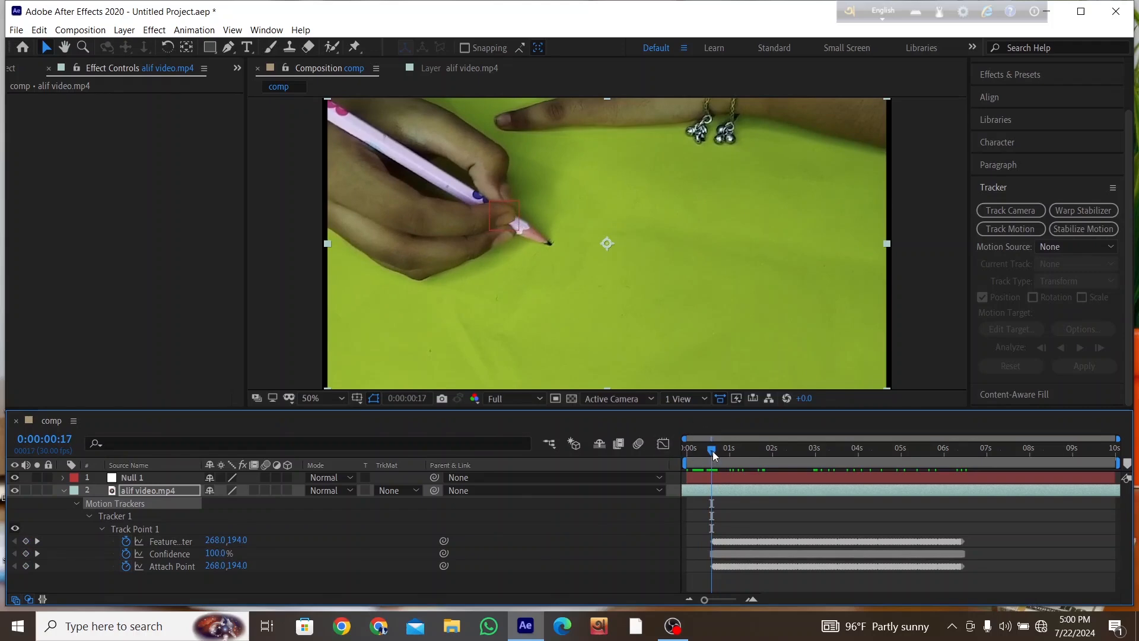
{"action": "mouse_move", "coordinate": [713, 451]}
{"action": "left_mouse_down"}
{"action": "mouse_move", "coordinate": [753, 459]}
{"action": "mouse_move", "coordinate": [713, 454]}
{"action": "left_mouse_up"}
{"action": "left_click", "coordinate": [18, 68]}
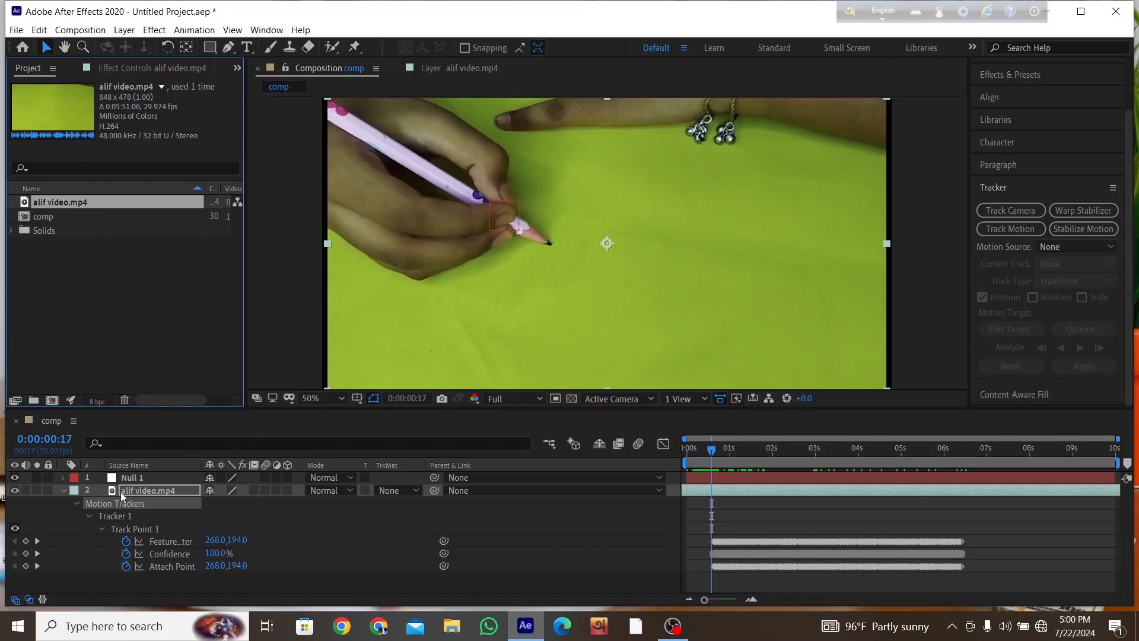
{"action": "left_click", "coordinate": [62, 490]}
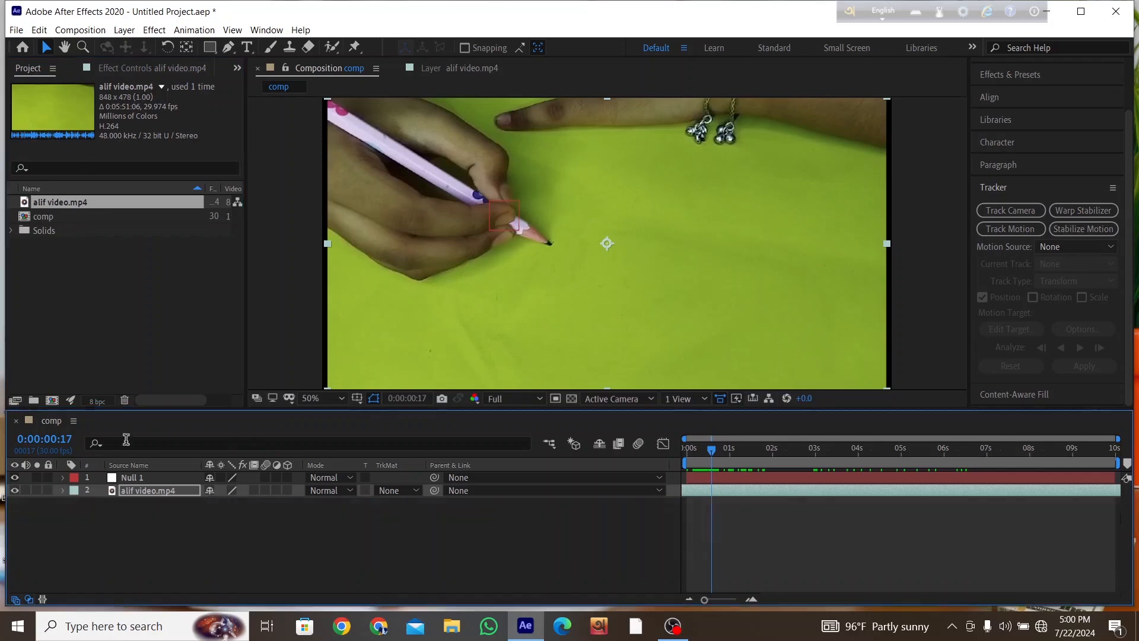
{"action": "left_click", "coordinate": [187, 563]}
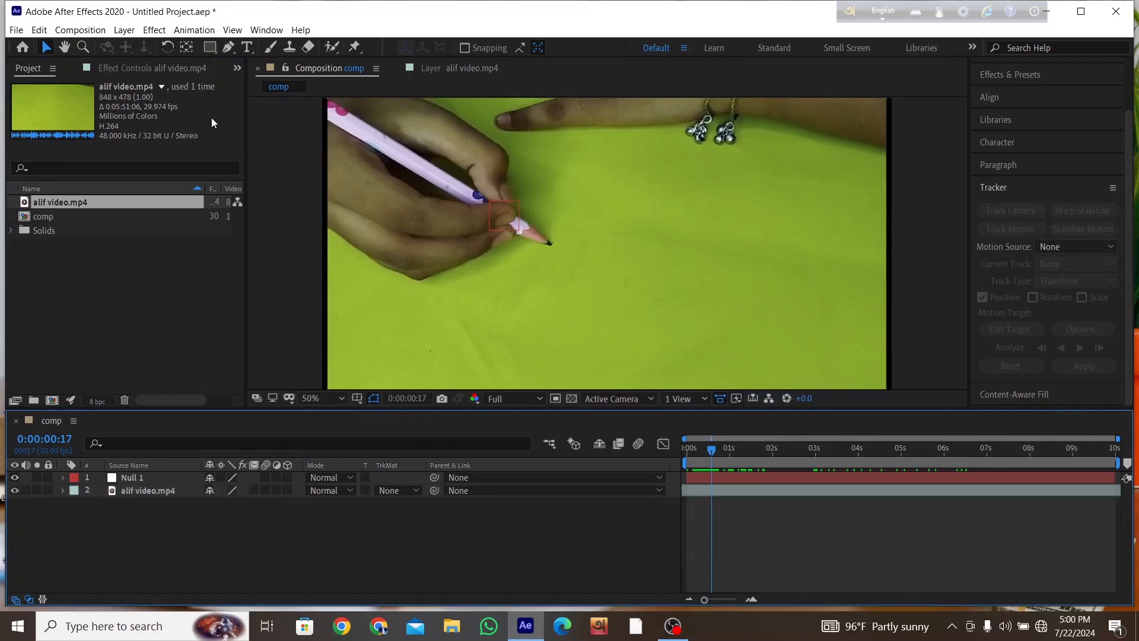
Add a text layer reading "A" just above the pencil tip in the composition
{"action": "left_click", "coordinate": [249, 48]}
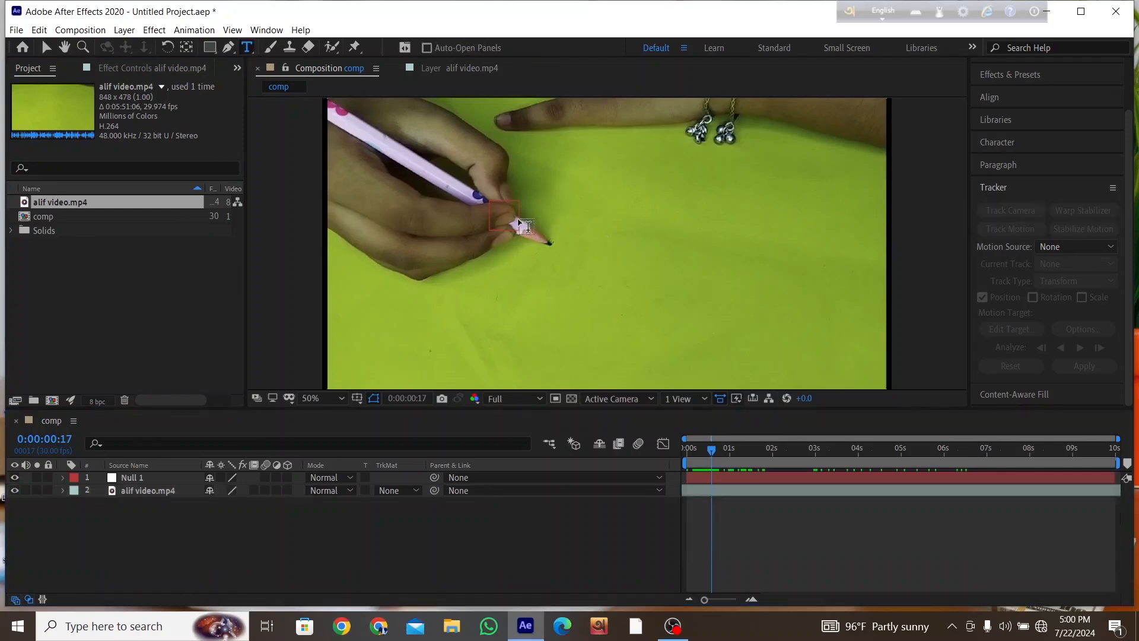
{"action": "left_click", "coordinate": [565, 195]}
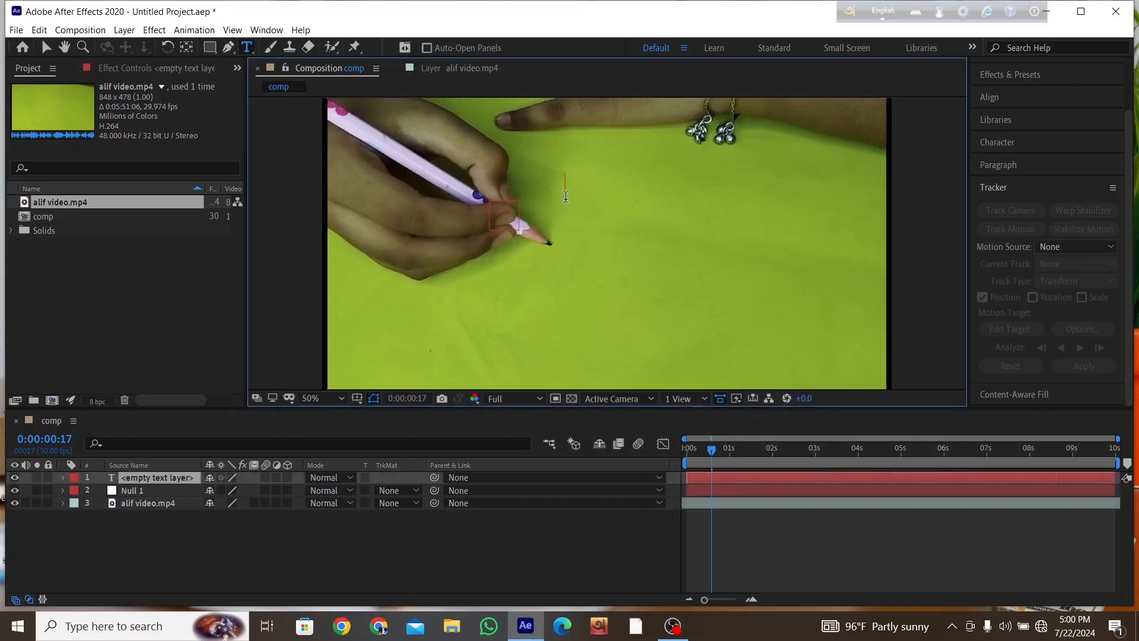
{"action": "type", "text": "A"}
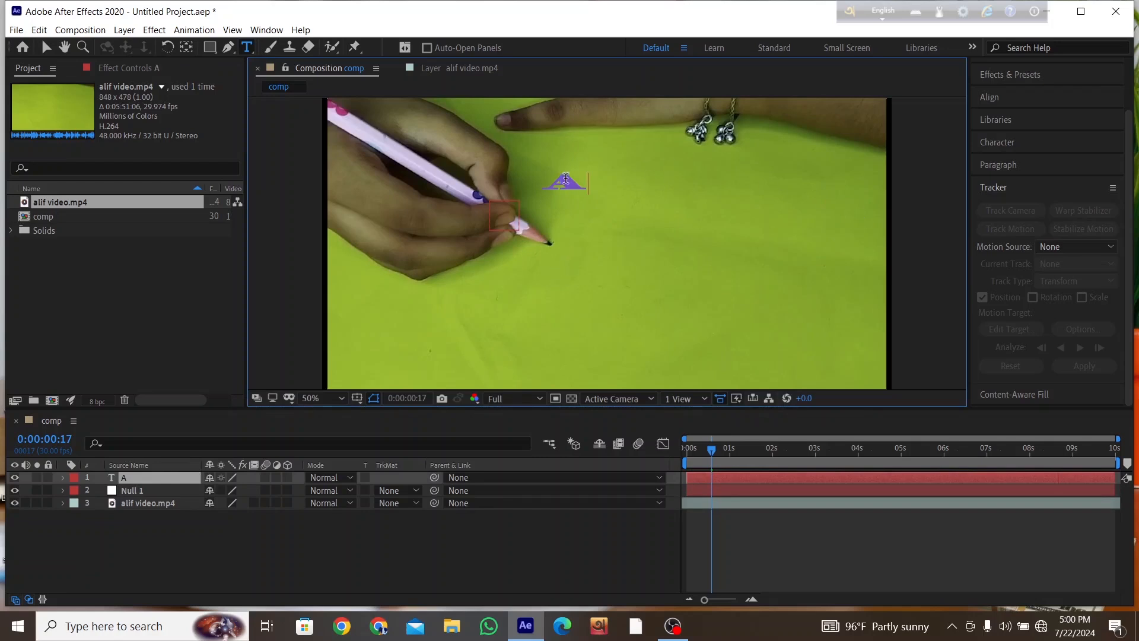
Set the fill colour of the letter "A" to black and deselect the text layer
{"action": "double_click", "coordinate": [565, 181]}
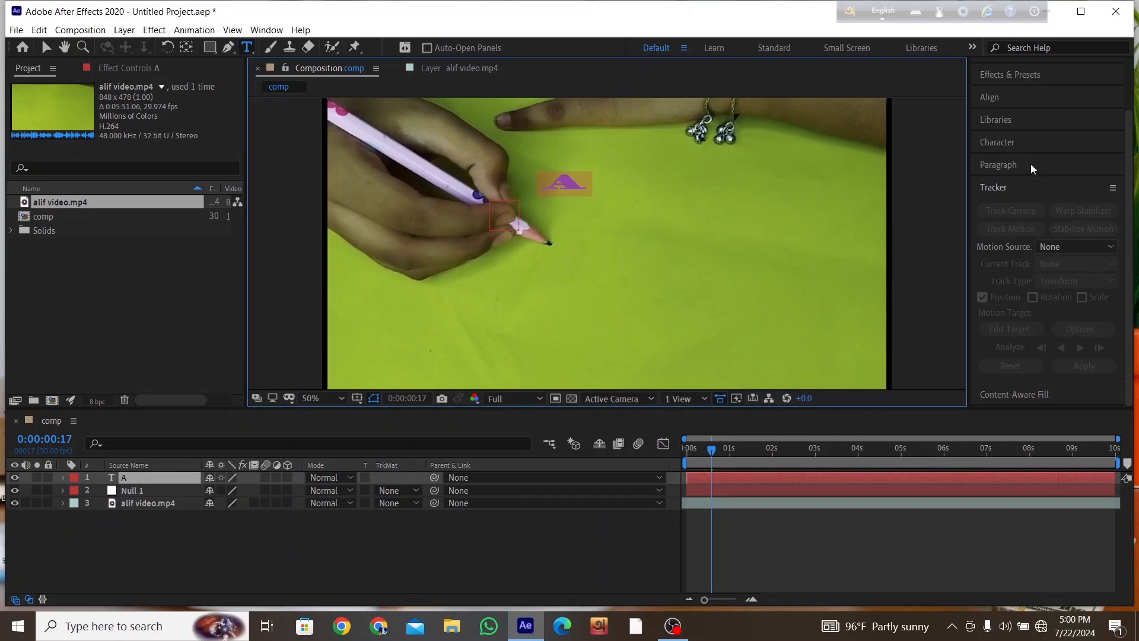
{"action": "left_click", "coordinate": [1030, 142]}
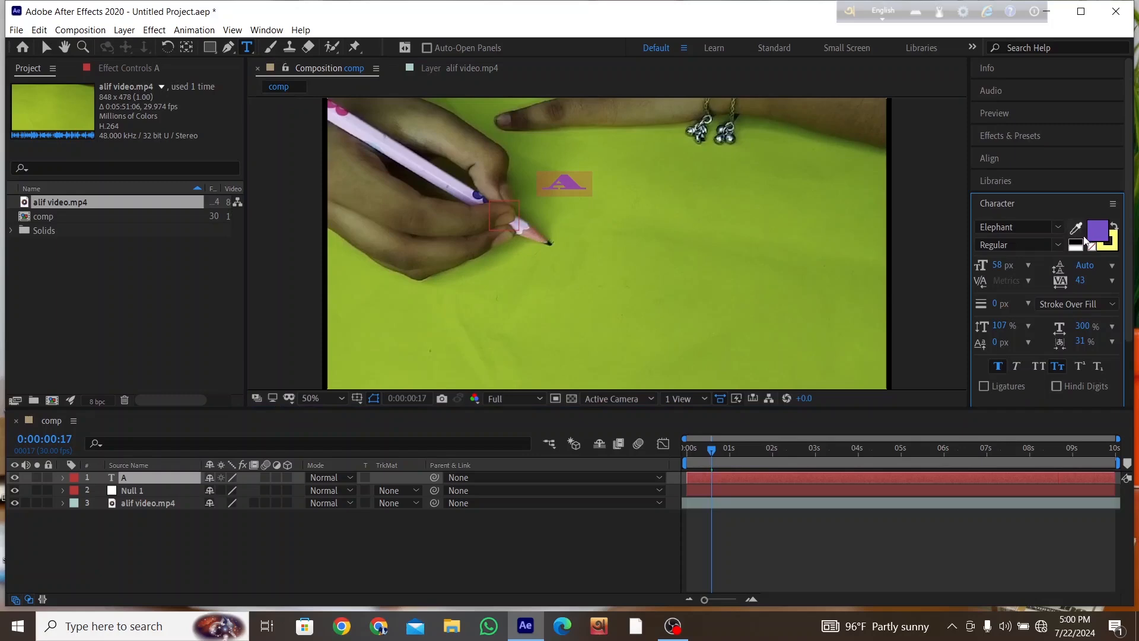
{"action": "left_click", "coordinate": [1098, 233]}
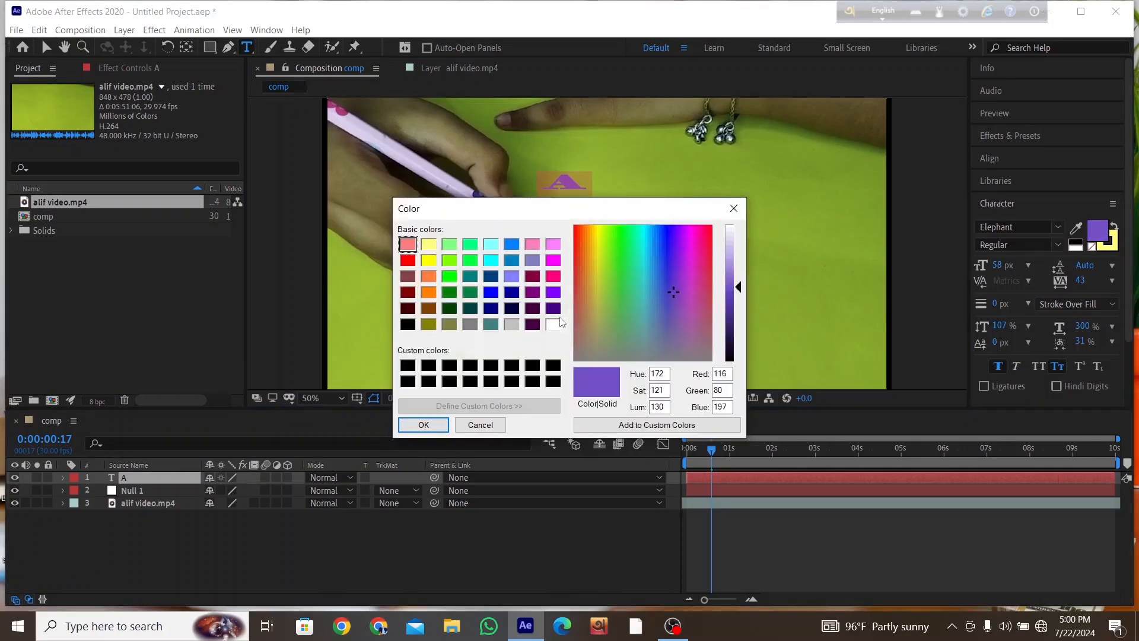
{"action": "left_click", "coordinate": [407, 324]}
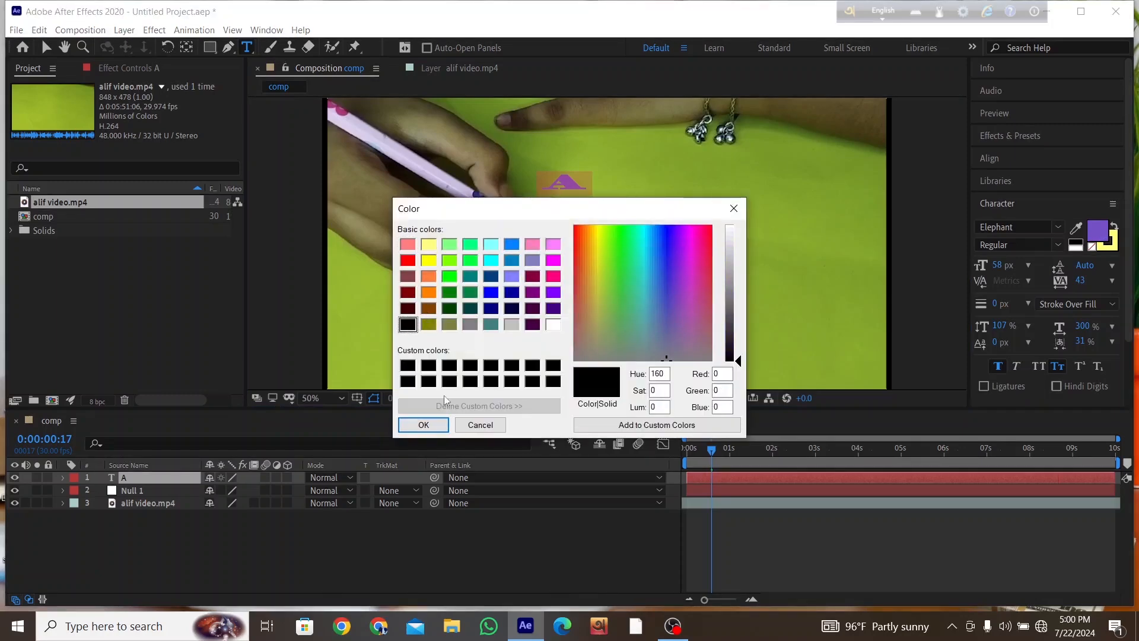
{"action": "left_click", "coordinate": [423, 424]}
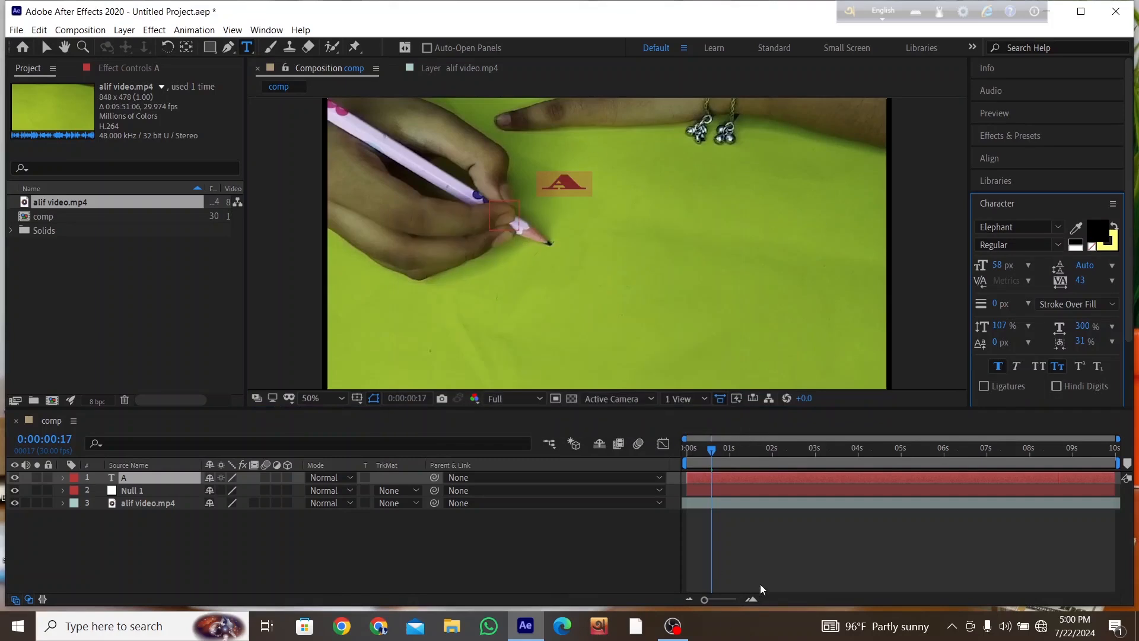
{"action": "left_click", "coordinate": [802, 478]}
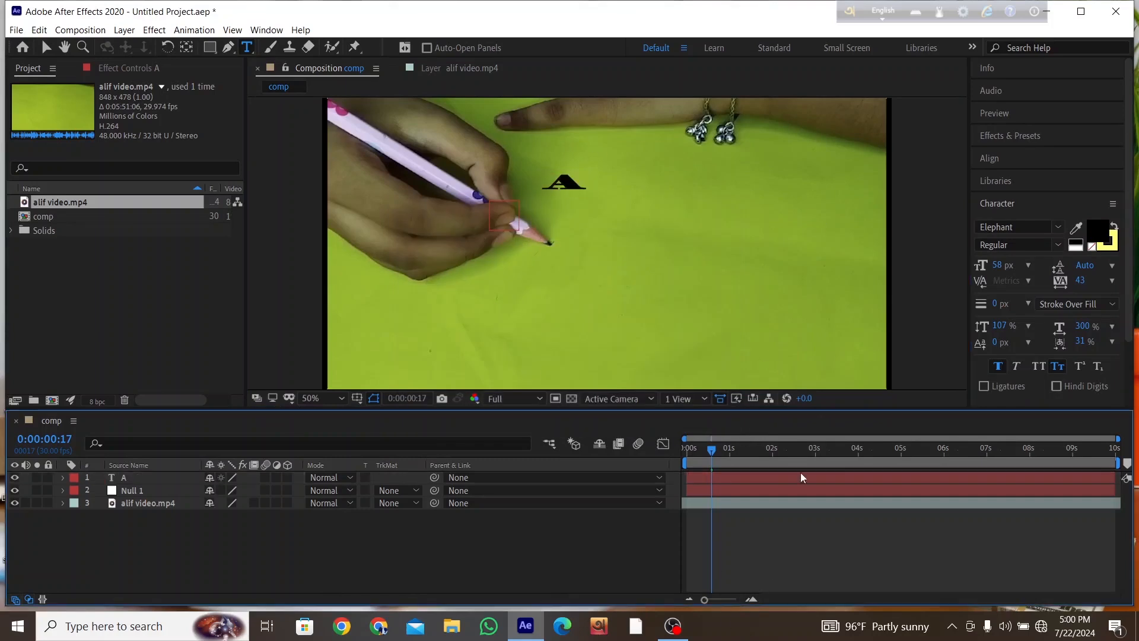
At 0:00:00:19, move the letter "A" down beside the fingers holding the pencil and centre its anchor point
{"action": "left_click", "coordinate": [714, 452]}
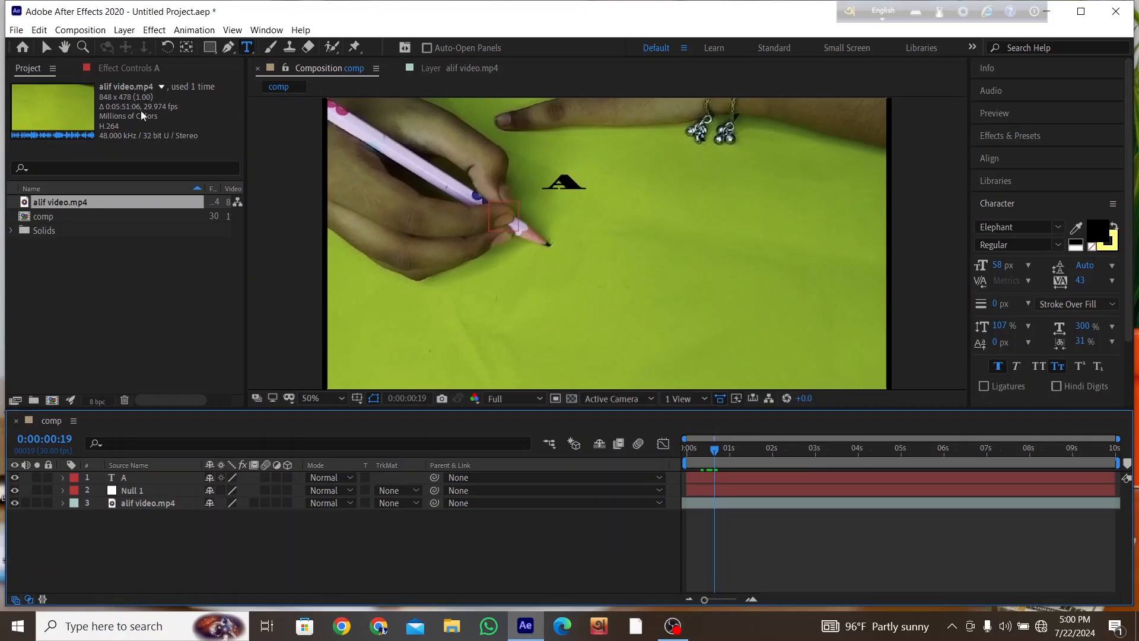
{"action": "left_click", "coordinate": [46, 47]}
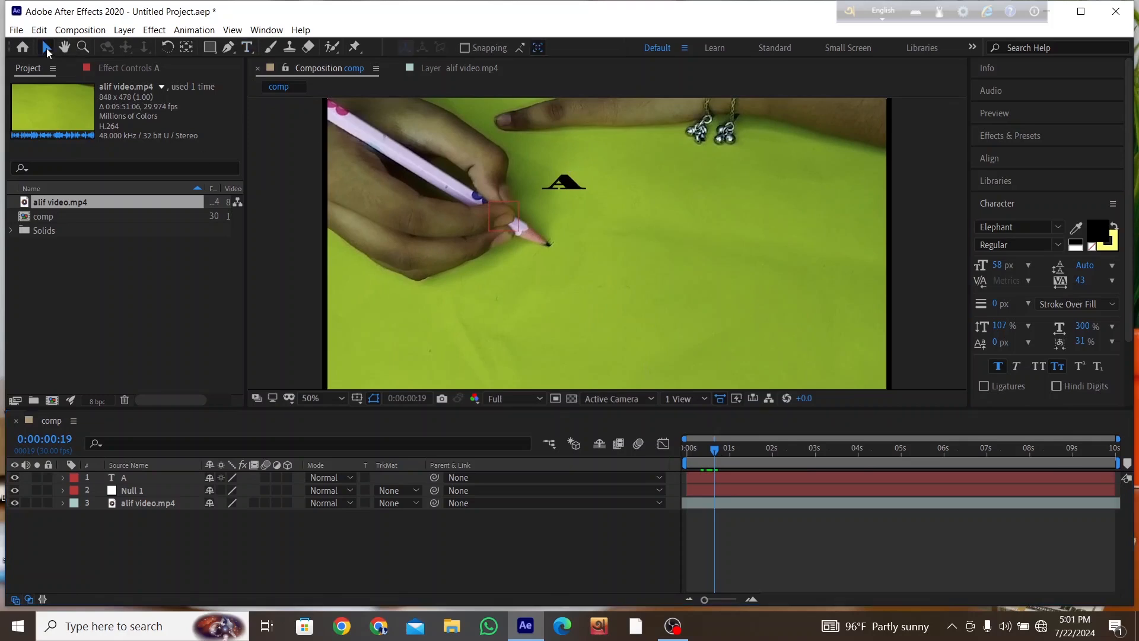
{"action": "left_click", "coordinate": [562, 183]}
{"action": "left_click_drag", "start_coordinate": [563, 183], "coordinate": [538, 195]}
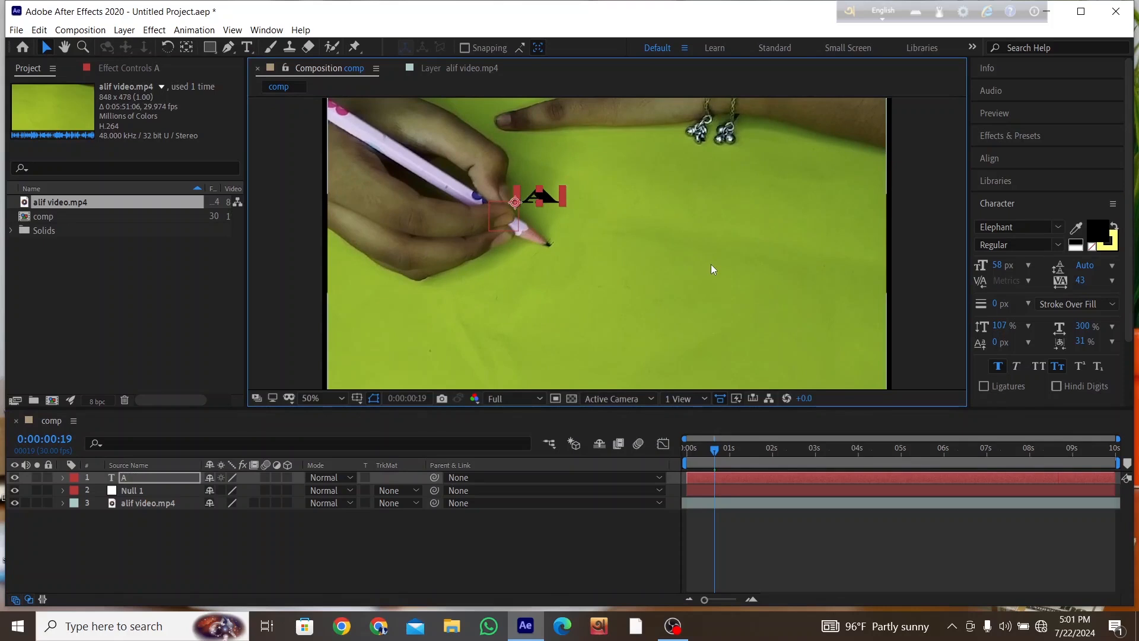
{"action": "key", "text": "ctrl+alt+Home"}
{"action": "left_click", "coordinate": [559, 560]}
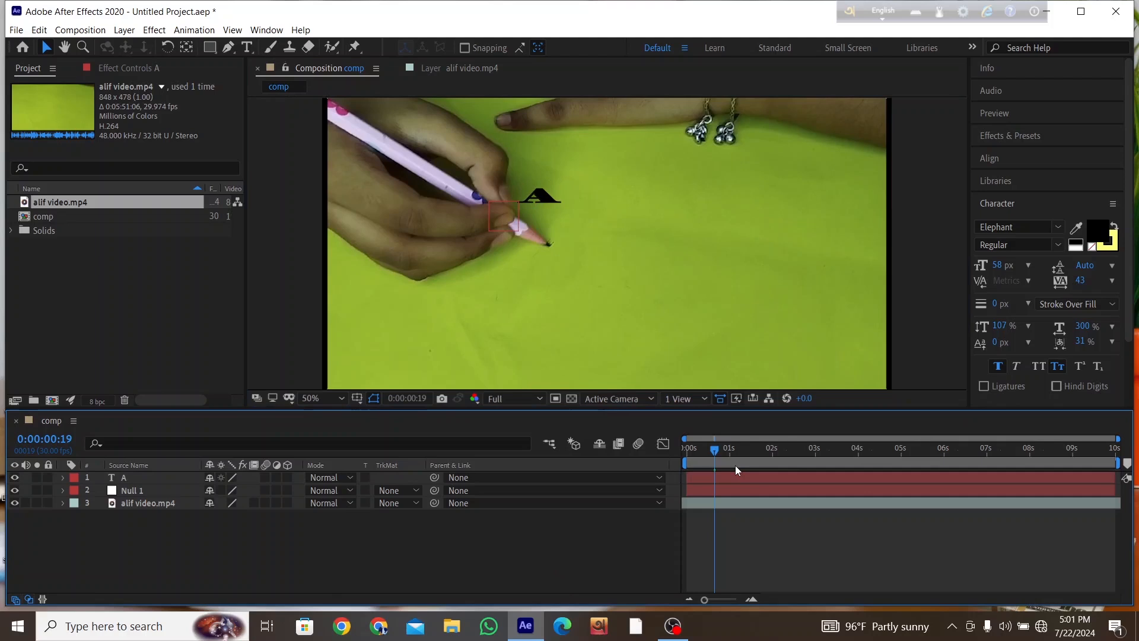
Play back the composition from 0:00:00:19 to check the letter's motion, and return the current time to 0:00:00:10
{"action": "key", "text": "space"}
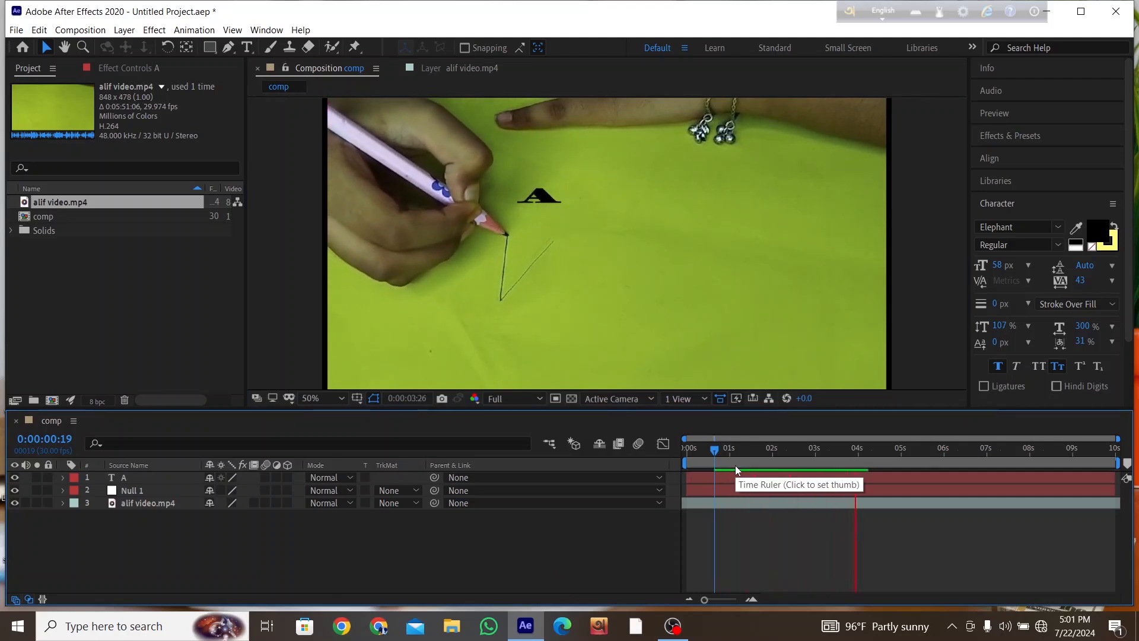
{"action": "key", "text": "space"}
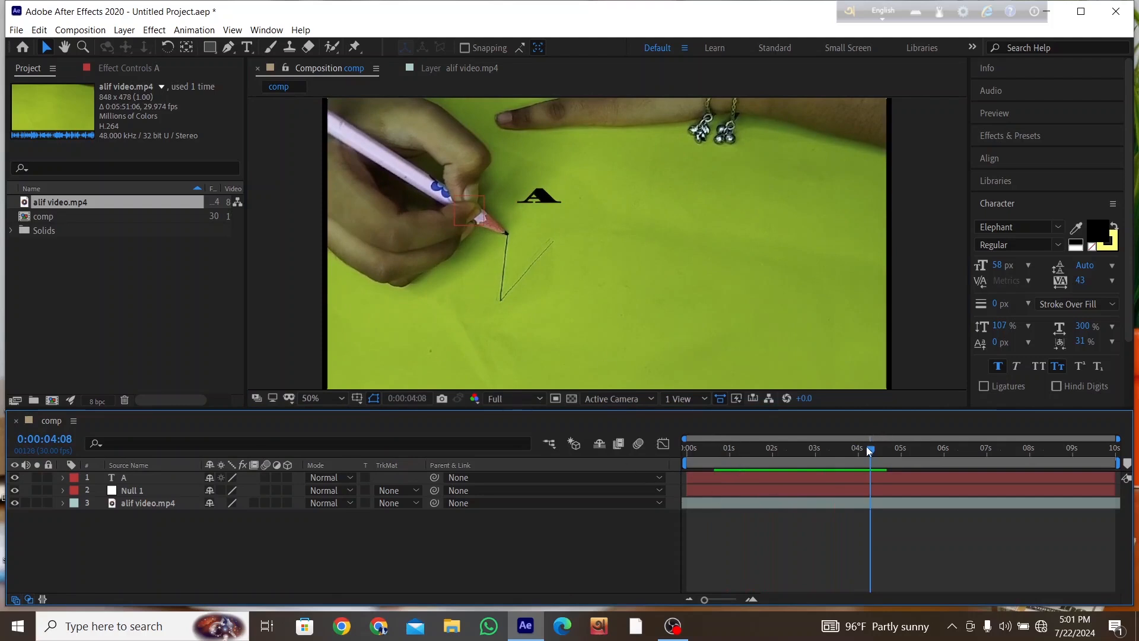
{"action": "left_click_drag", "start_coordinate": [866, 446], "coordinate": [702, 458]}
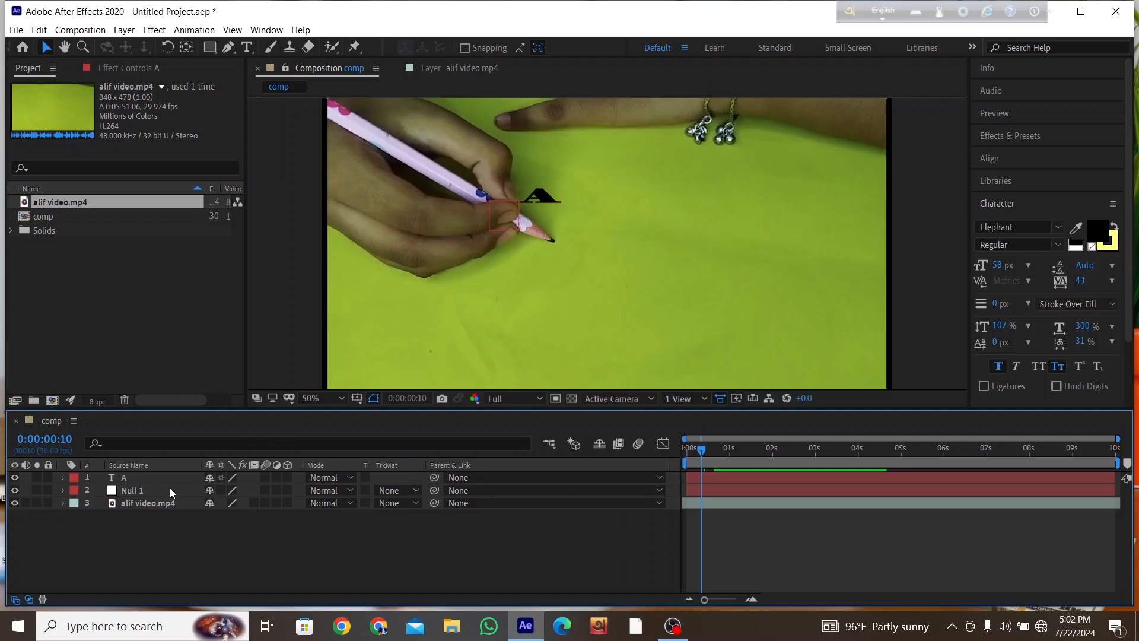
Parent the "A" text layer to Null 1 and preview the composition from 0:00:00:00
{"action": "left_click_drag", "start_coordinate": [434, 477], "coordinate": [122, 496]}
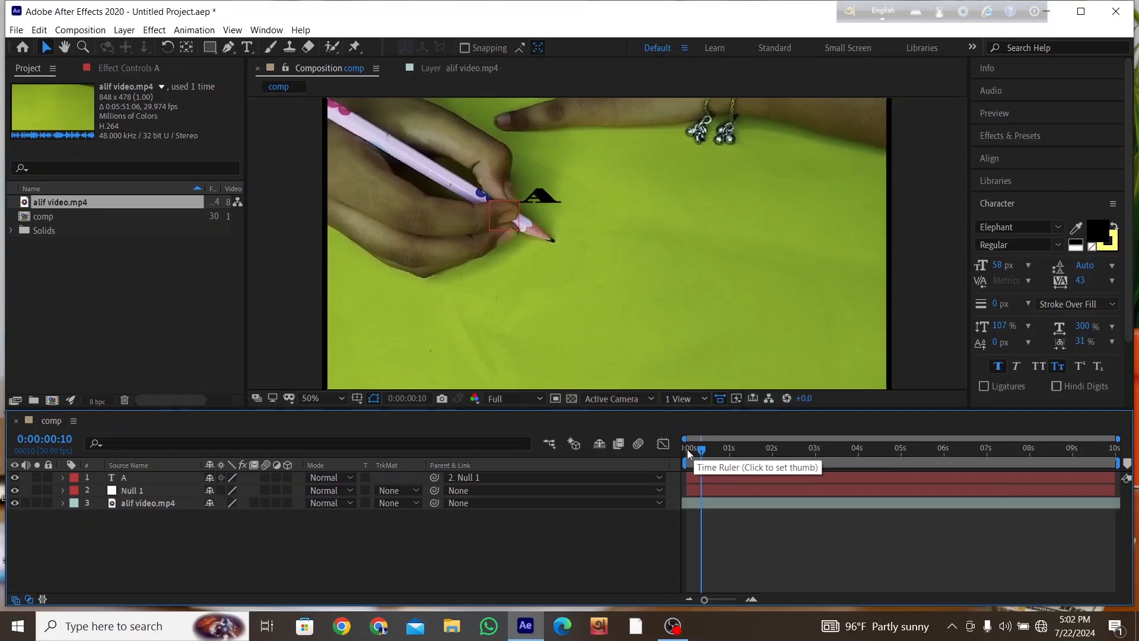
{"action": "left_click_drag", "start_coordinate": [702, 450], "coordinate": [687, 449]}
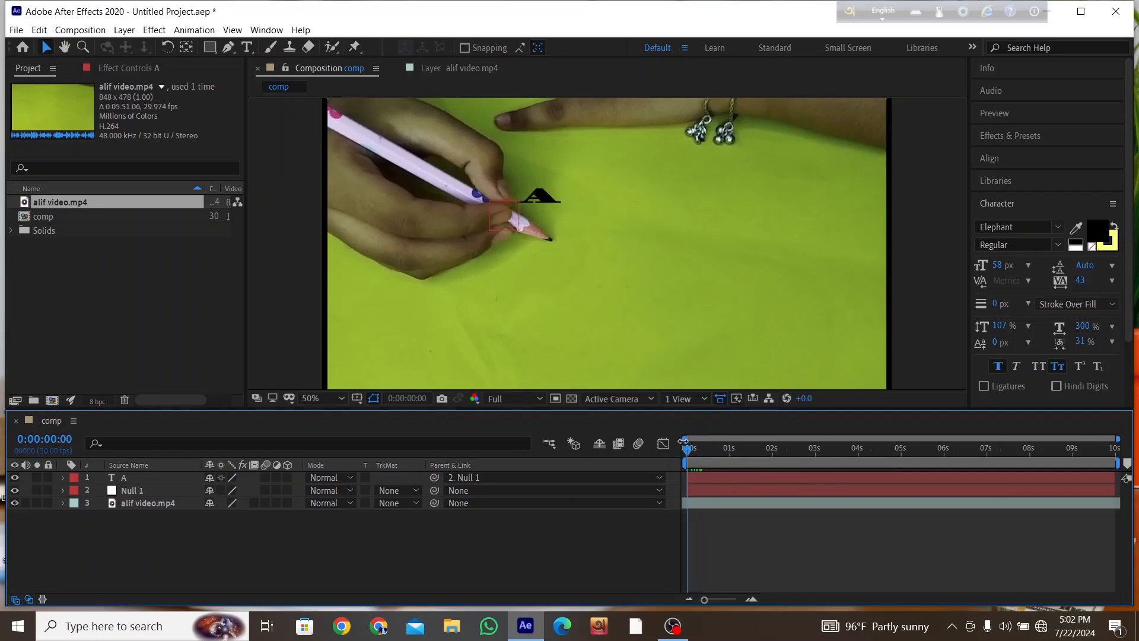
{"action": "key", "text": "space"}
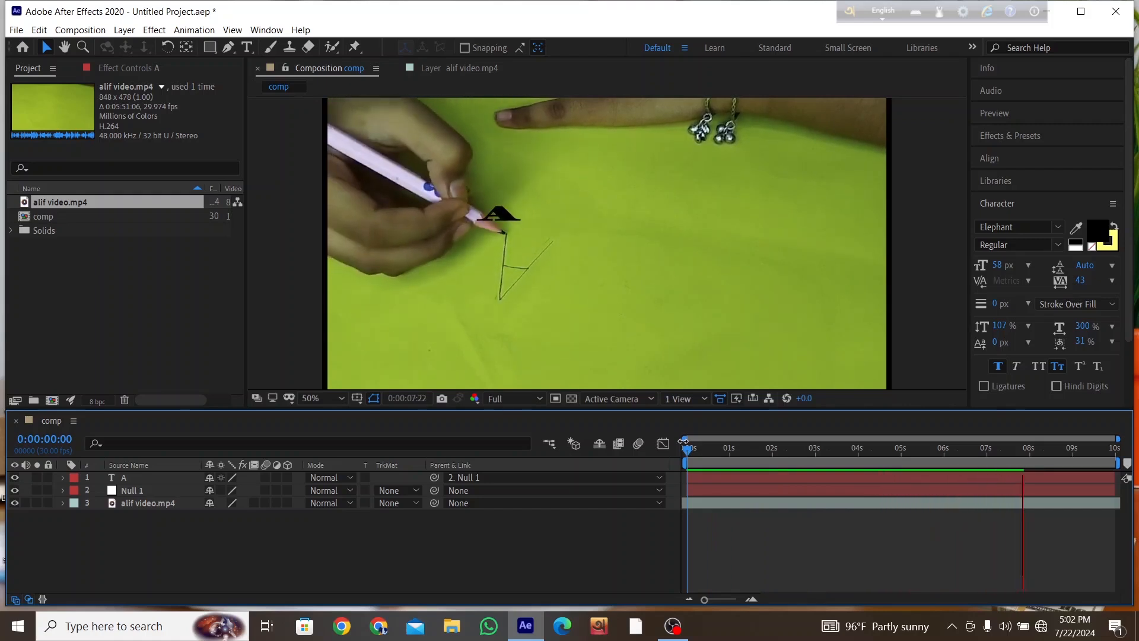
{"action": "key", "text": "space"}
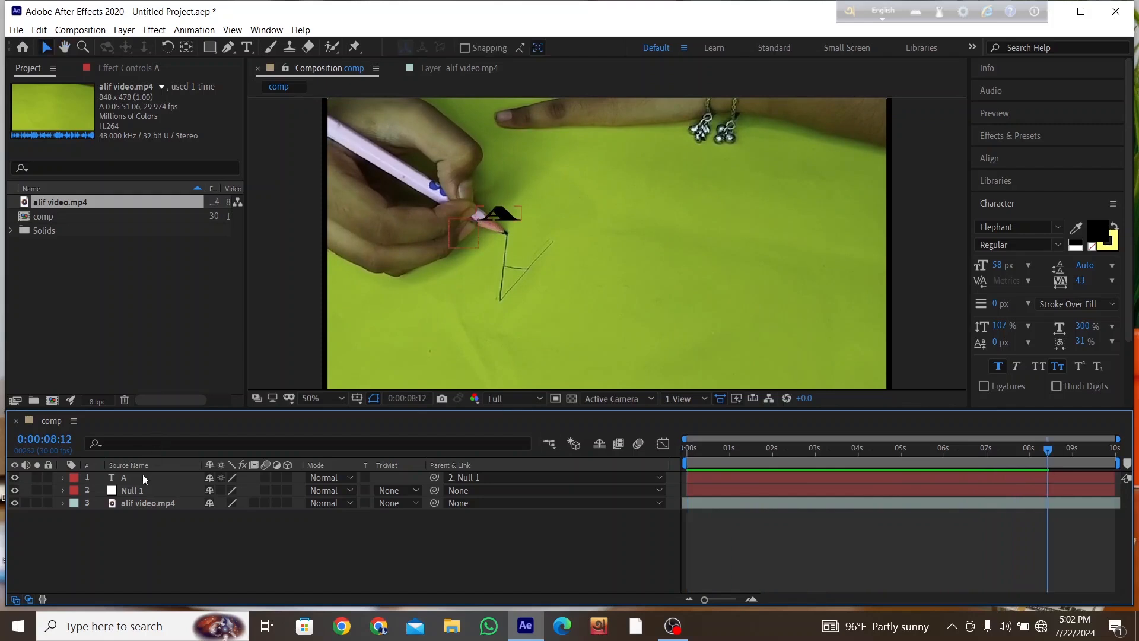
Reveal the video layer's tracking keyframes and scrub back to 0:00:02:25 within the tracked section
{"action": "left_click", "coordinate": [142, 503]}
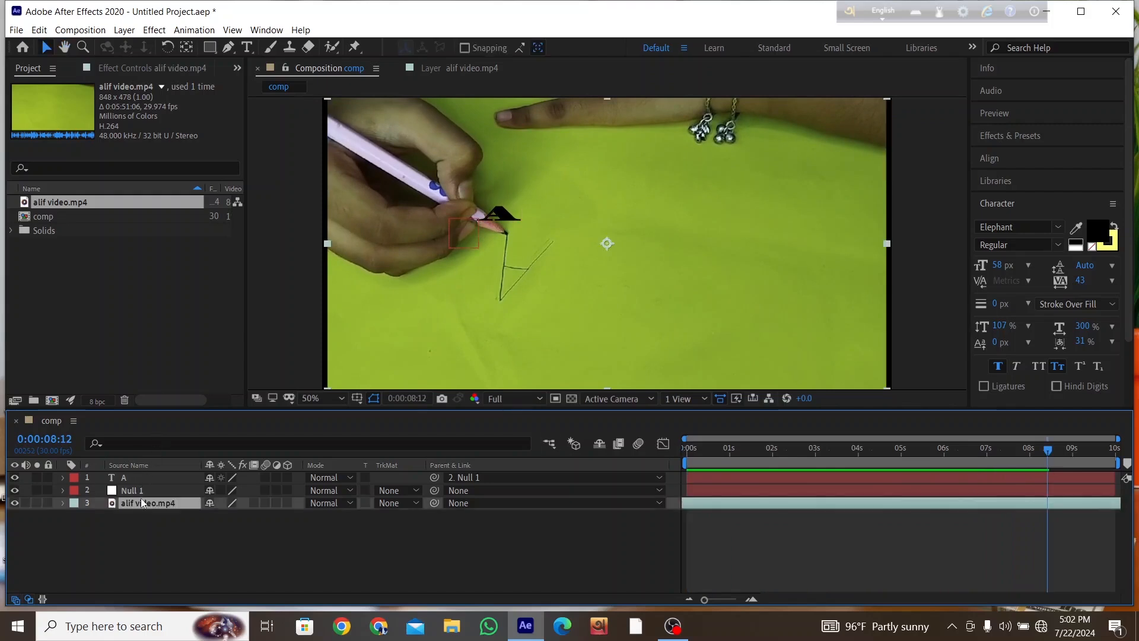
{"action": "key", "text": "u"}
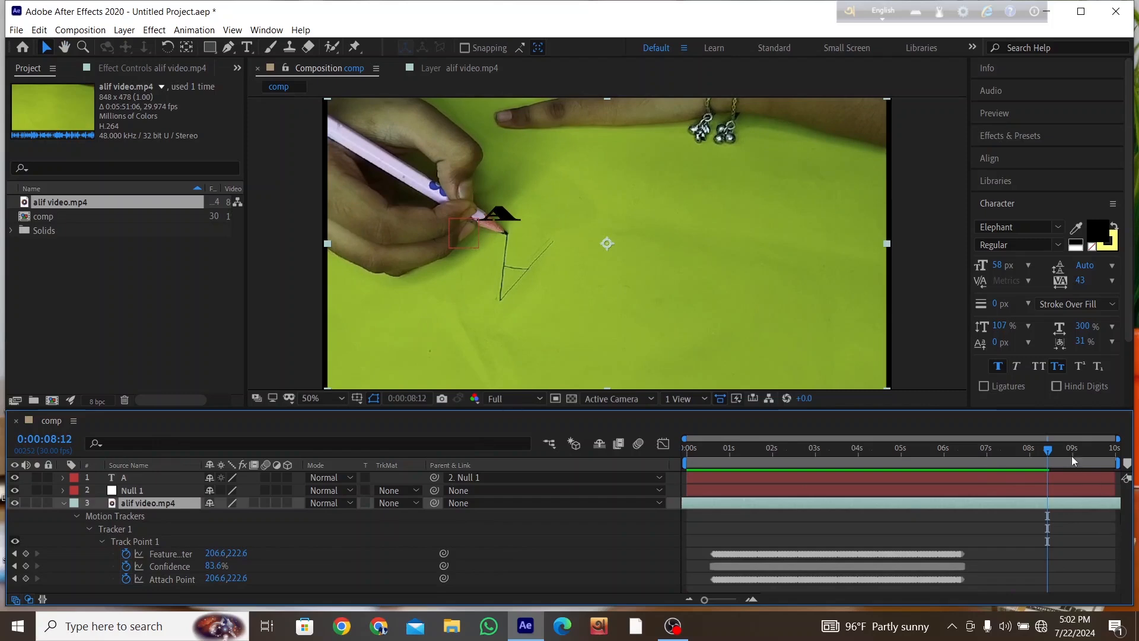
{"action": "left_click_drag", "start_coordinate": [1053, 452], "coordinate": [810, 465]}
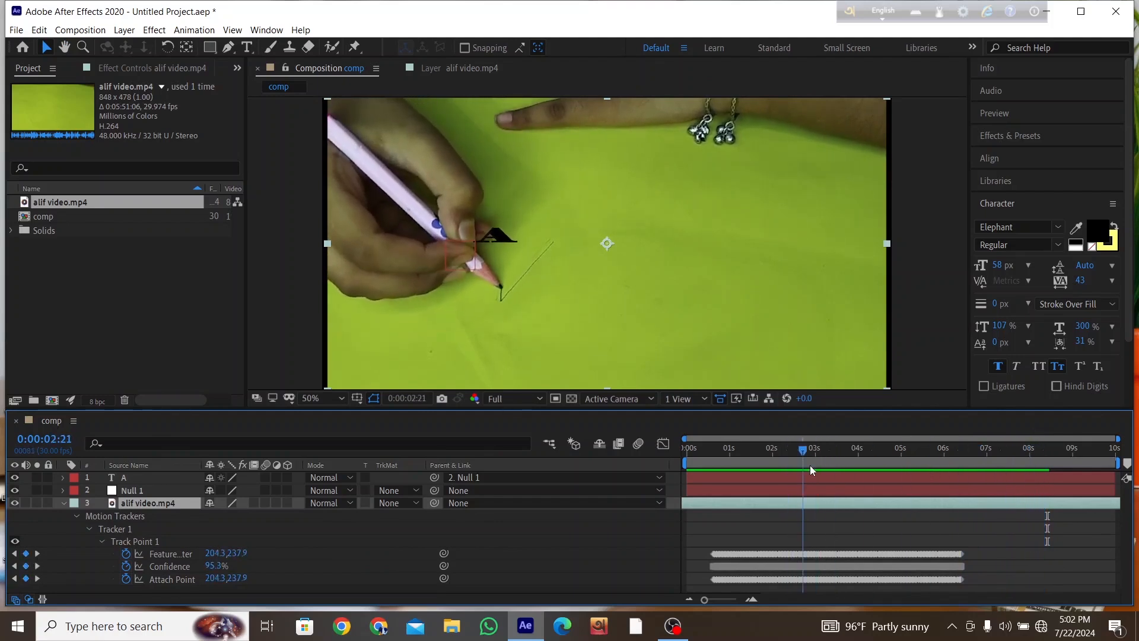
Delete the "A" text layer and import fish.jpeg from the Pictures folder
{"action": "left_click", "coordinate": [142, 477]}
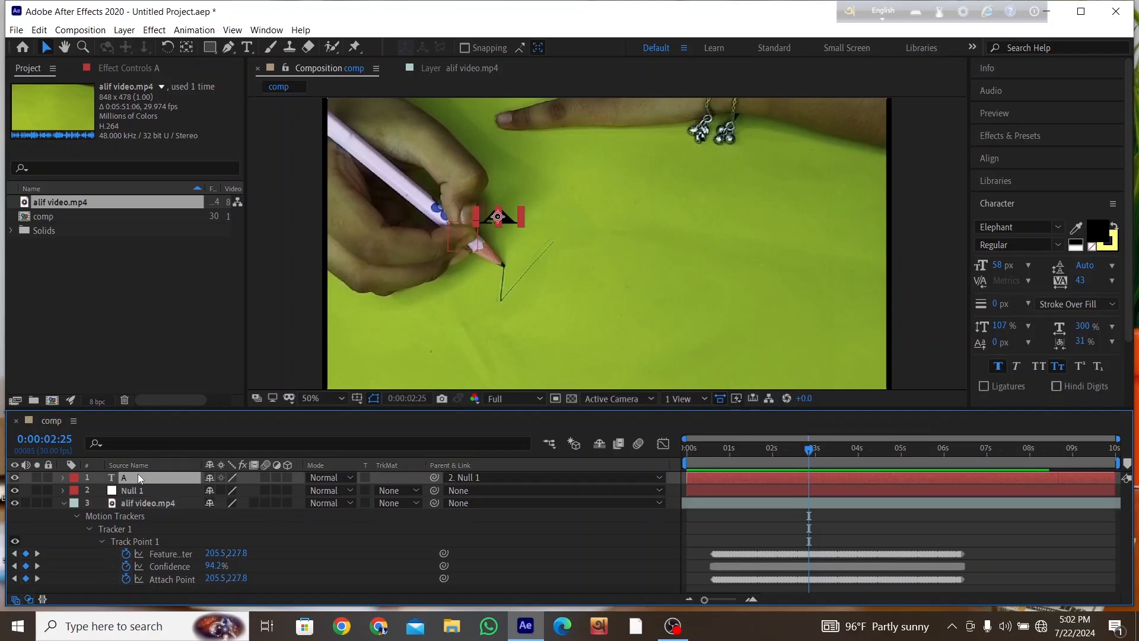
{"action": "key", "text": "Delete"}
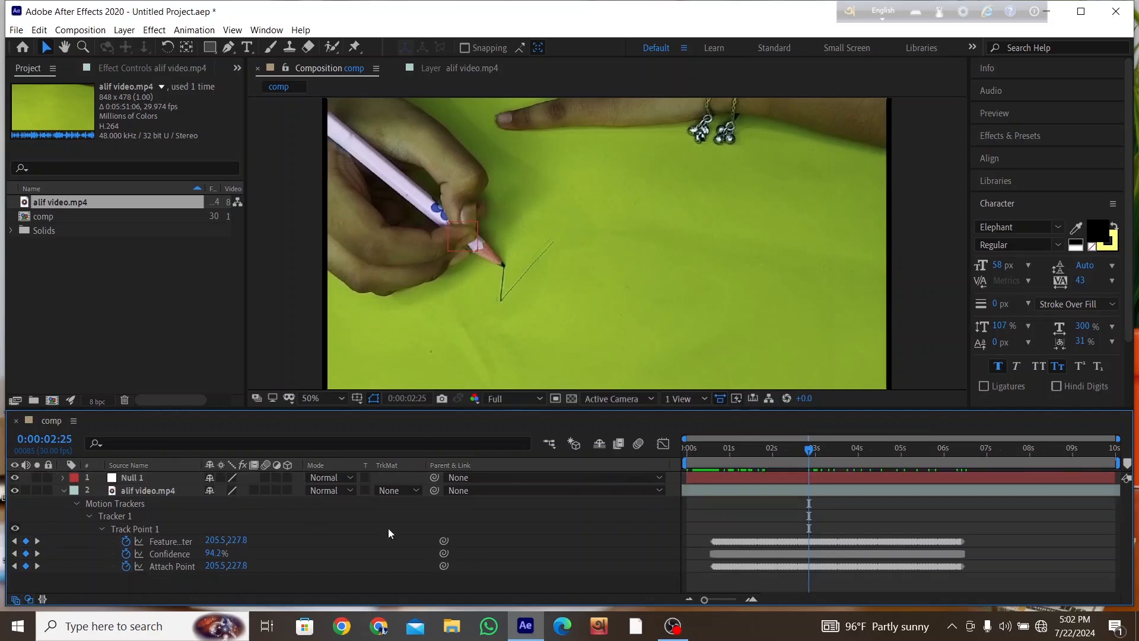
{"action": "double_click", "coordinate": [89, 266]}
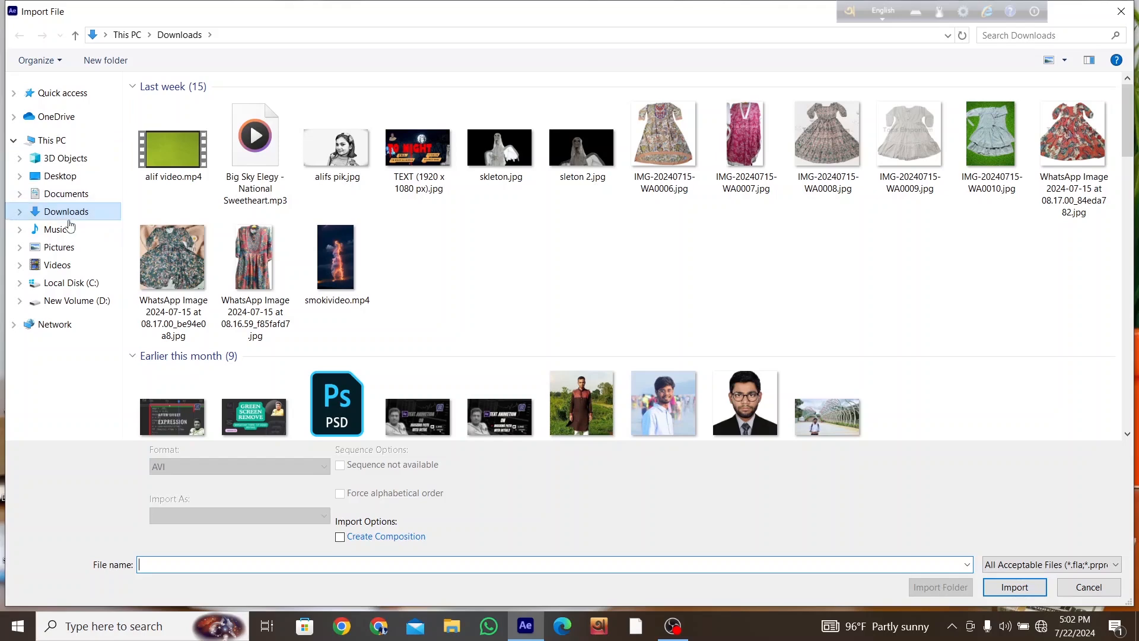
{"action": "left_click", "coordinate": [60, 246]}
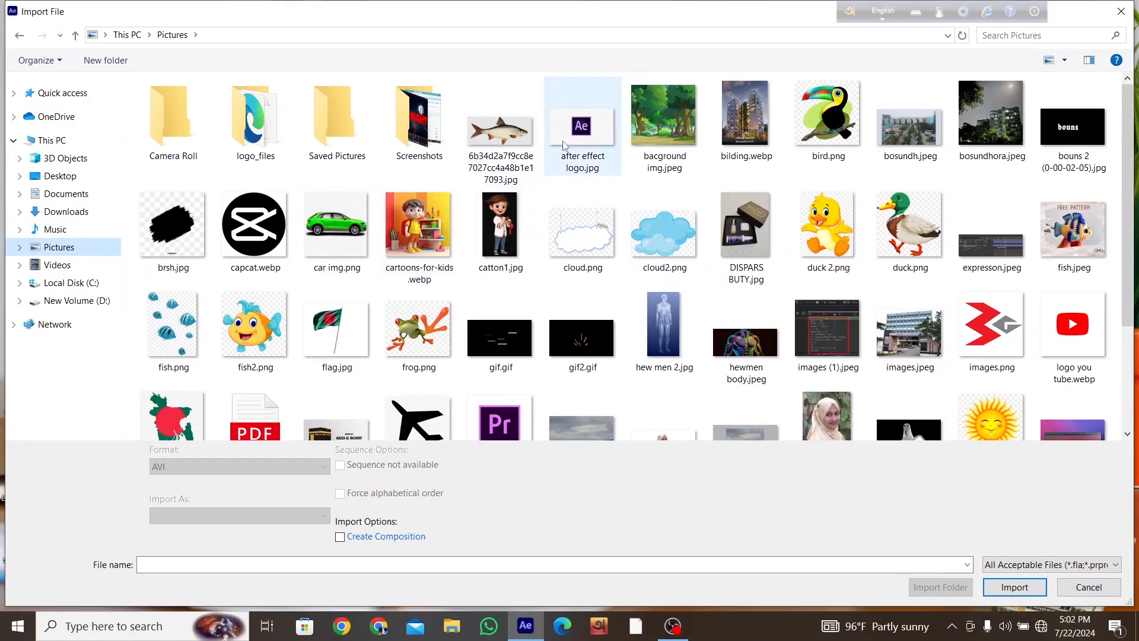
{"action": "left_click", "coordinate": [1071, 234]}
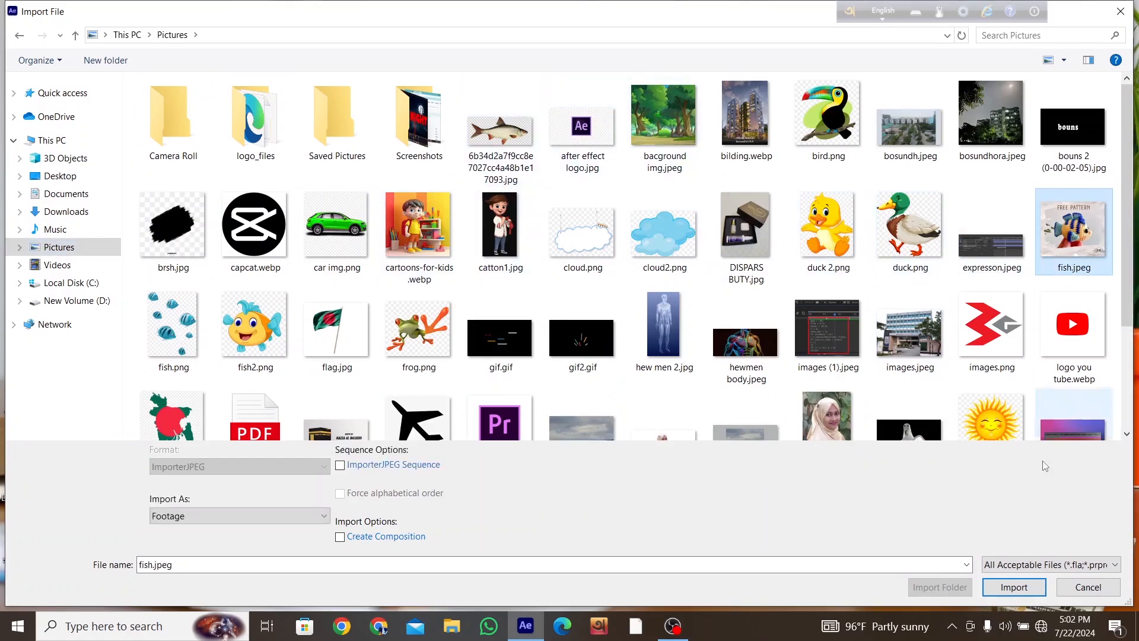
{"action": "left_click", "coordinate": [1023, 586]}
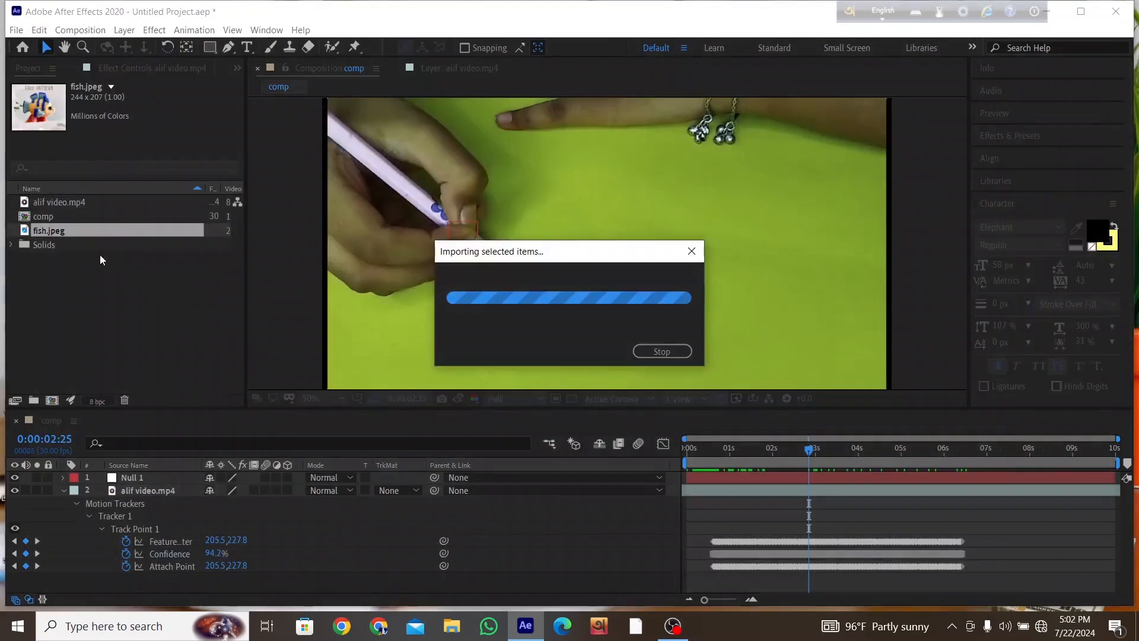
Add fish.jpeg as the top layer, shrink it to a small flat rectangle and place it just above the pencil tip
{"action": "left_click_drag", "start_coordinate": [69, 231], "coordinate": [145, 476]}
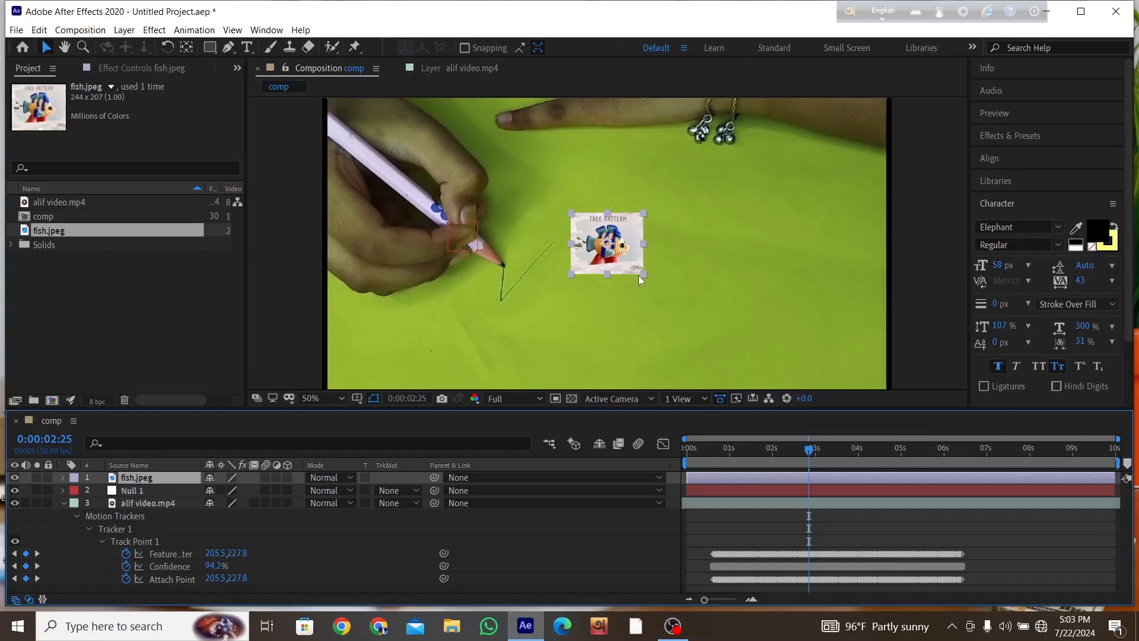
{"action": "mouse_move", "coordinate": [640, 274]}
{"action": "left_mouse_down"}
{"action": "mouse_move", "coordinate": [642, 255]}
{"action": "mouse_move", "coordinate": [646, 263]}
{"action": "left_mouse_up"}
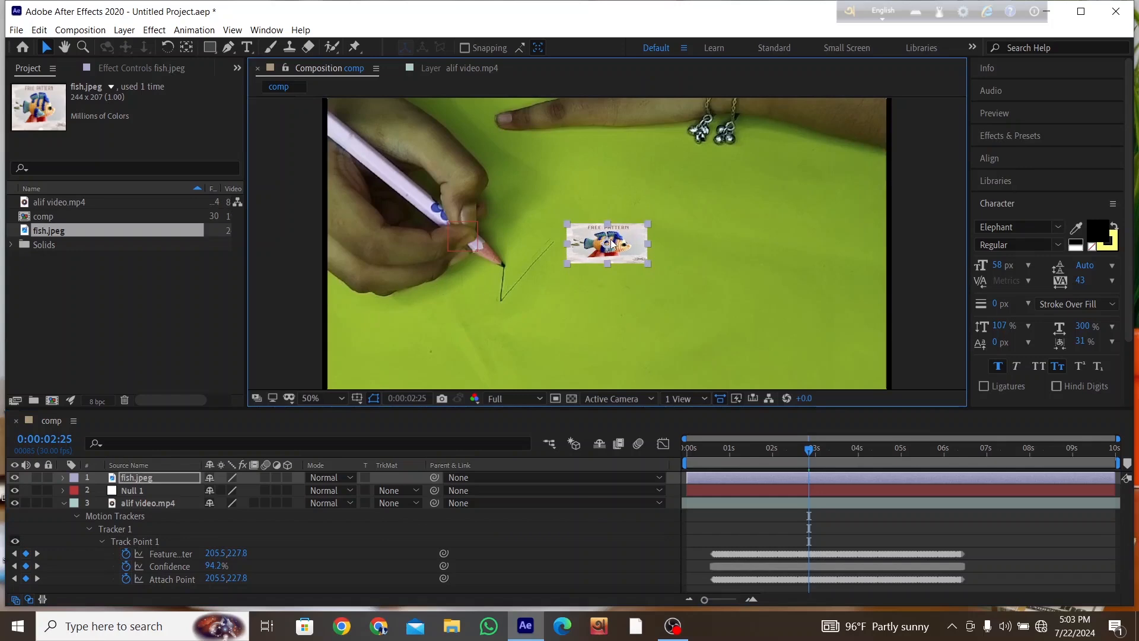
{"action": "left_click_drag", "start_coordinate": [608, 244], "coordinate": [527, 194]}
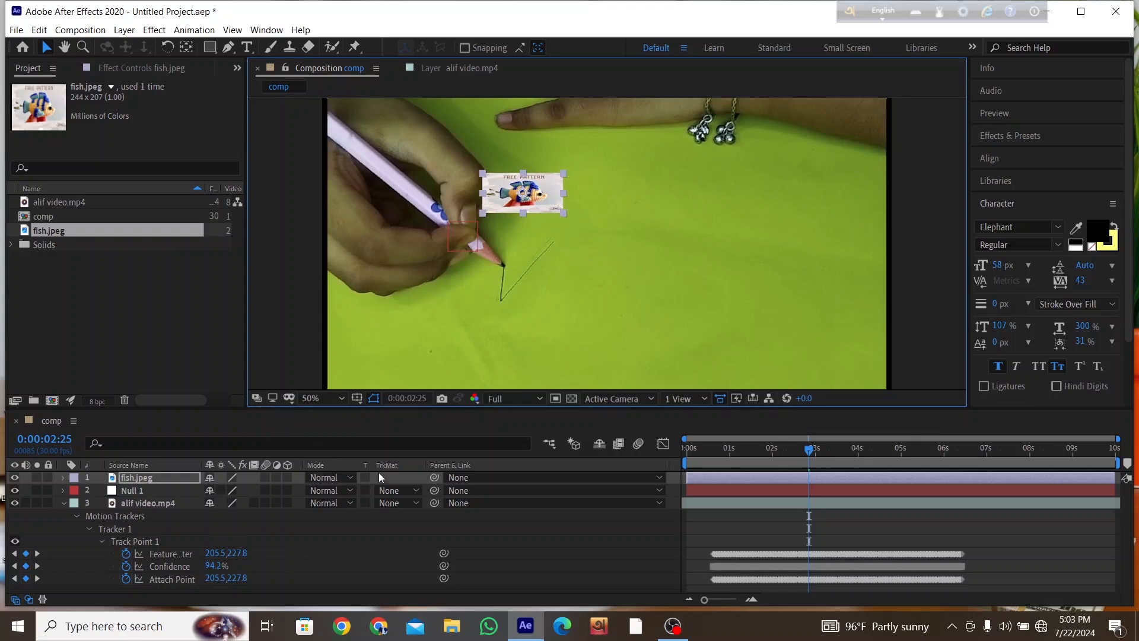
Parent the fish.jpeg layer to Null 1 and play back the composition to preview the image following the hand
{"action": "left_click_drag", "start_coordinate": [439, 479], "coordinate": [143, 494]}
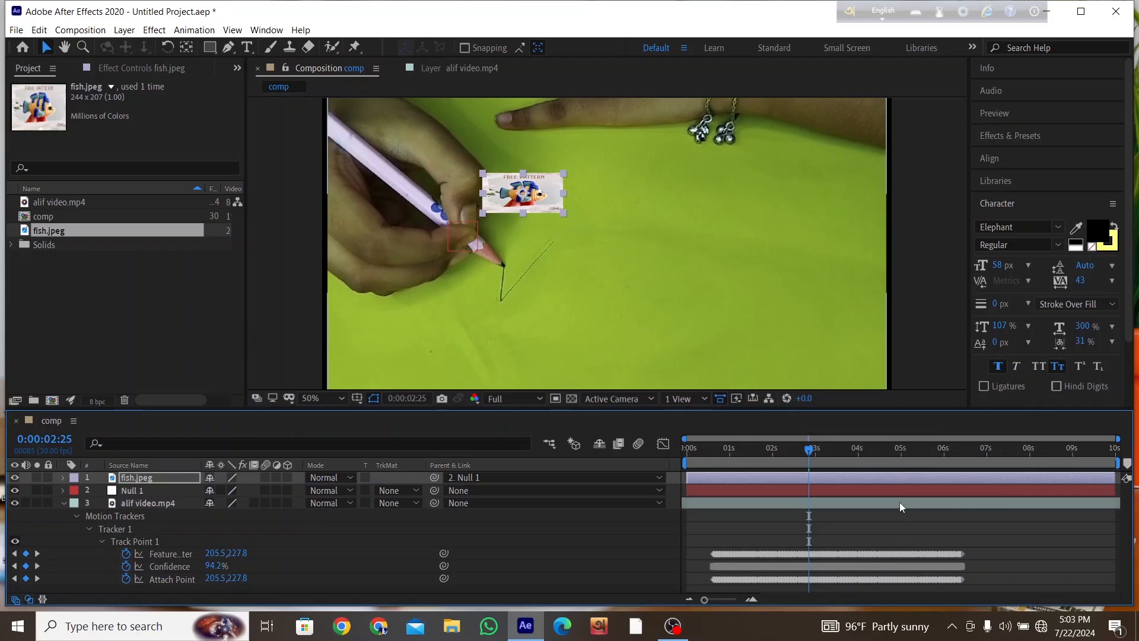
{"action": "key", "text": "space"}
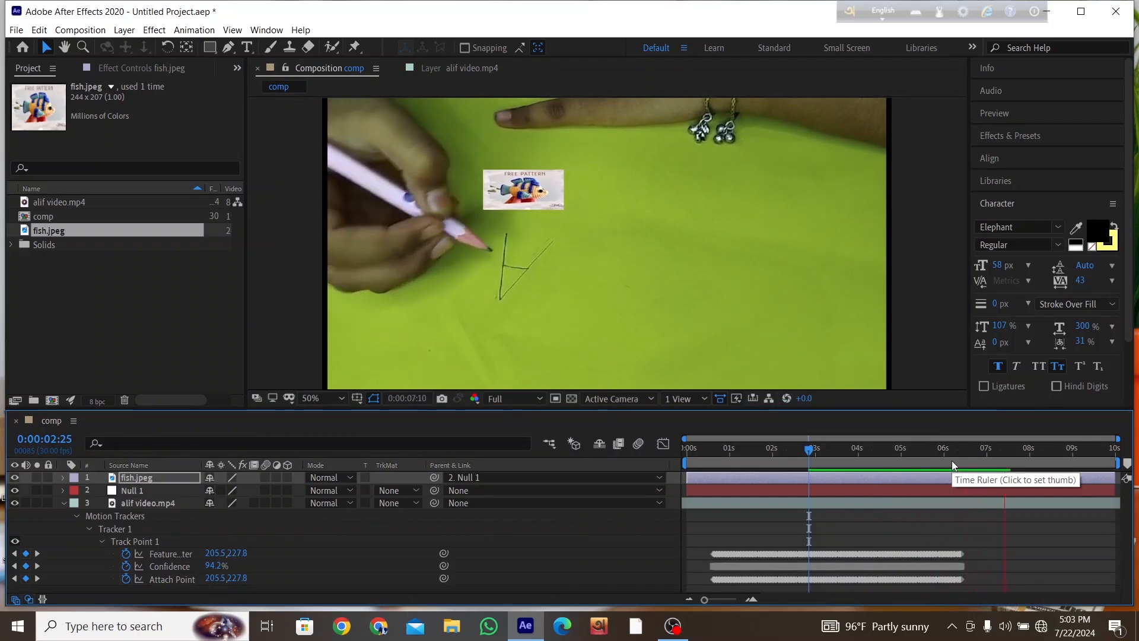
{"action": "key", "text": "space"}
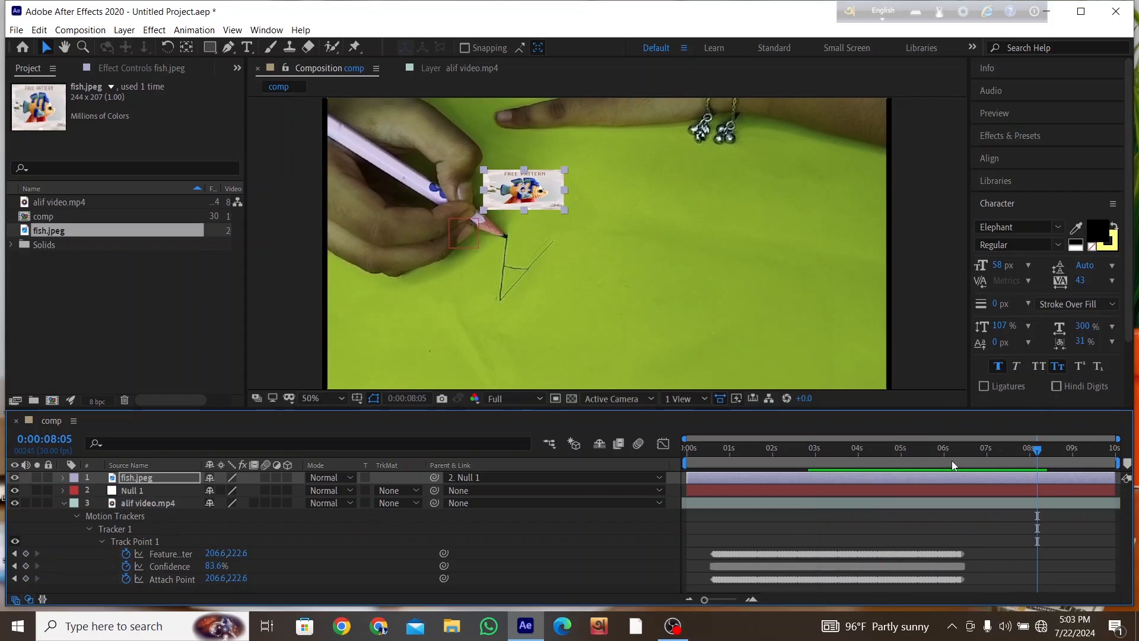
{"action": "left_click", "coordinate": [884, 579]}
{"action": "key", "text": "space"}
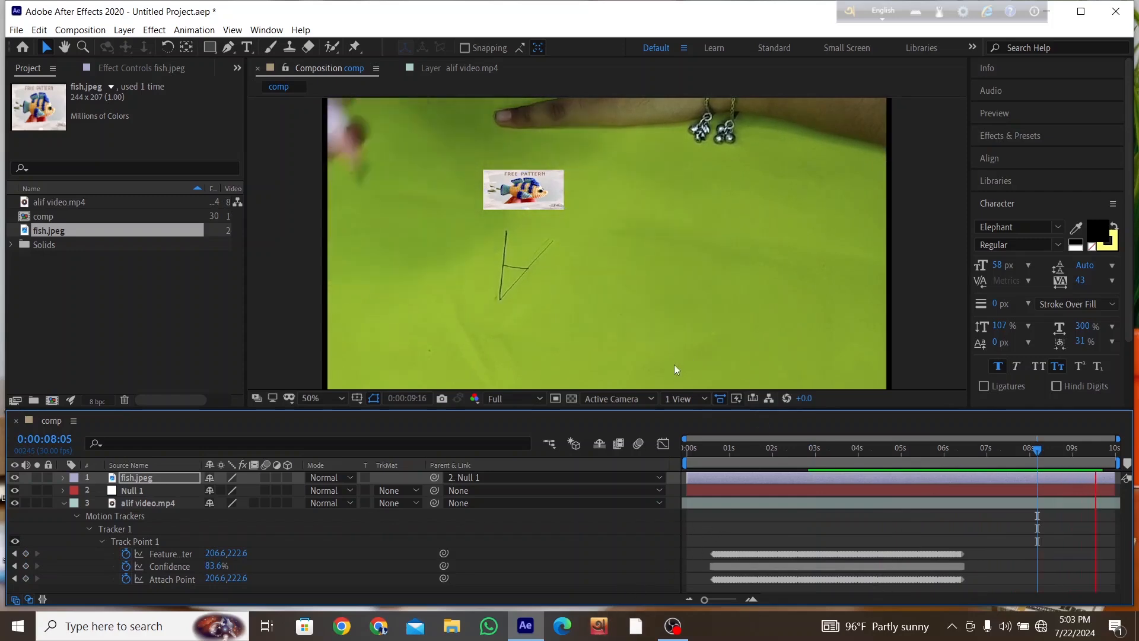
{"action": "key", "text": "space"}
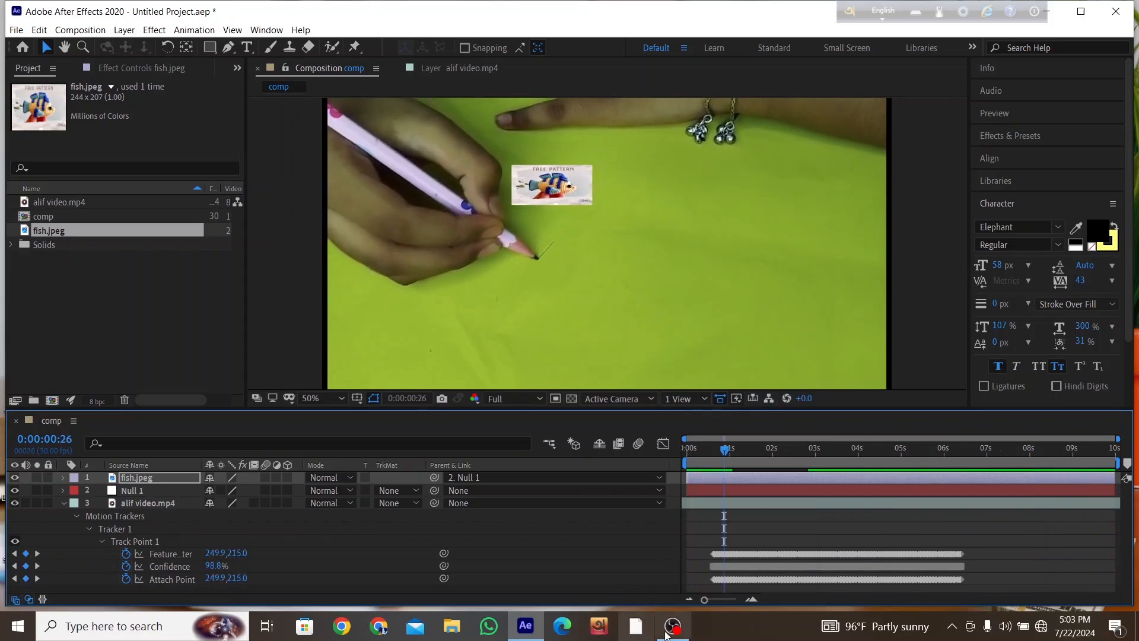
{"action": "left_click", "coordinate": [667, 632]}
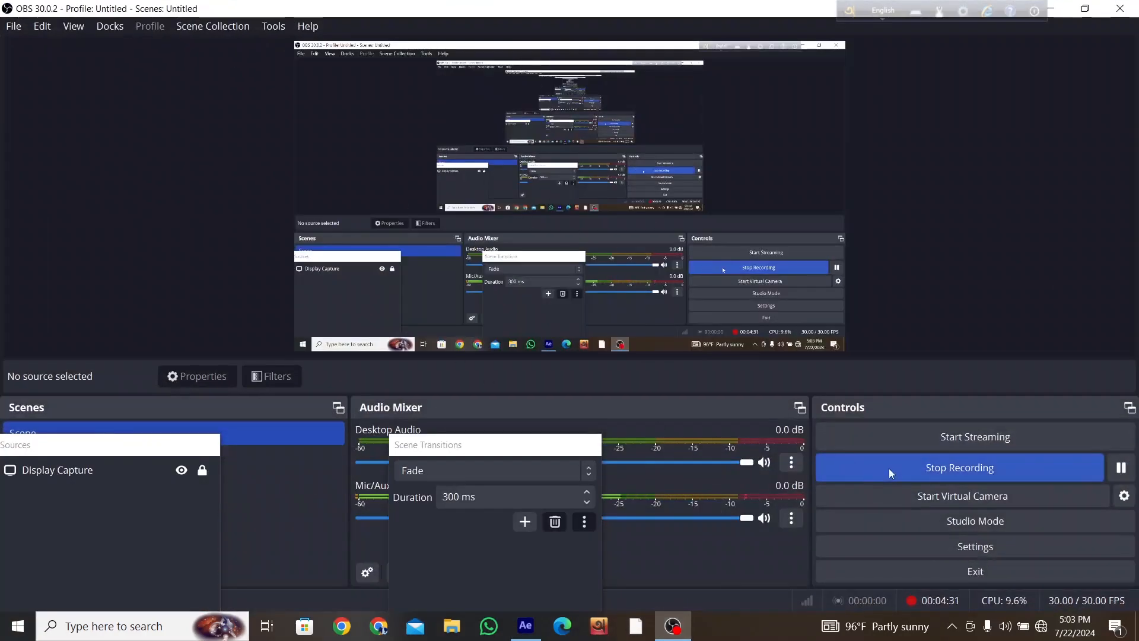
Switch from OBS back to After Effects and bring up the Tracker controls
{"action": "left_click", "coordinate": [1051, 10]}
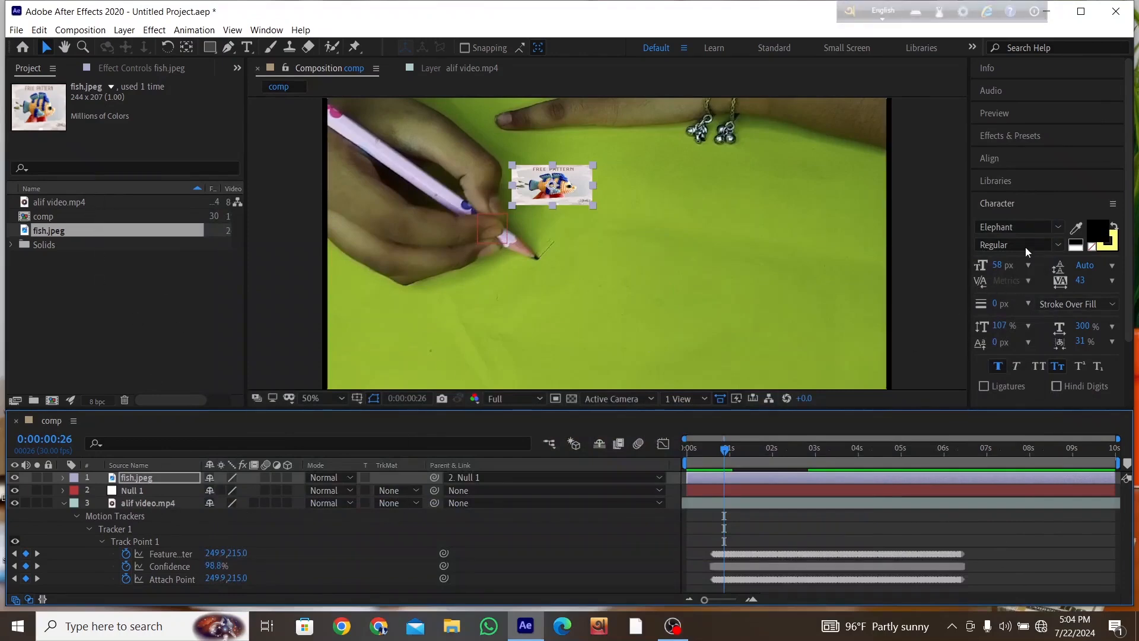
{"action": "scroll", "coordinate": [1032, 219], "scroll_direction": "down", "scroll_amount": 3}
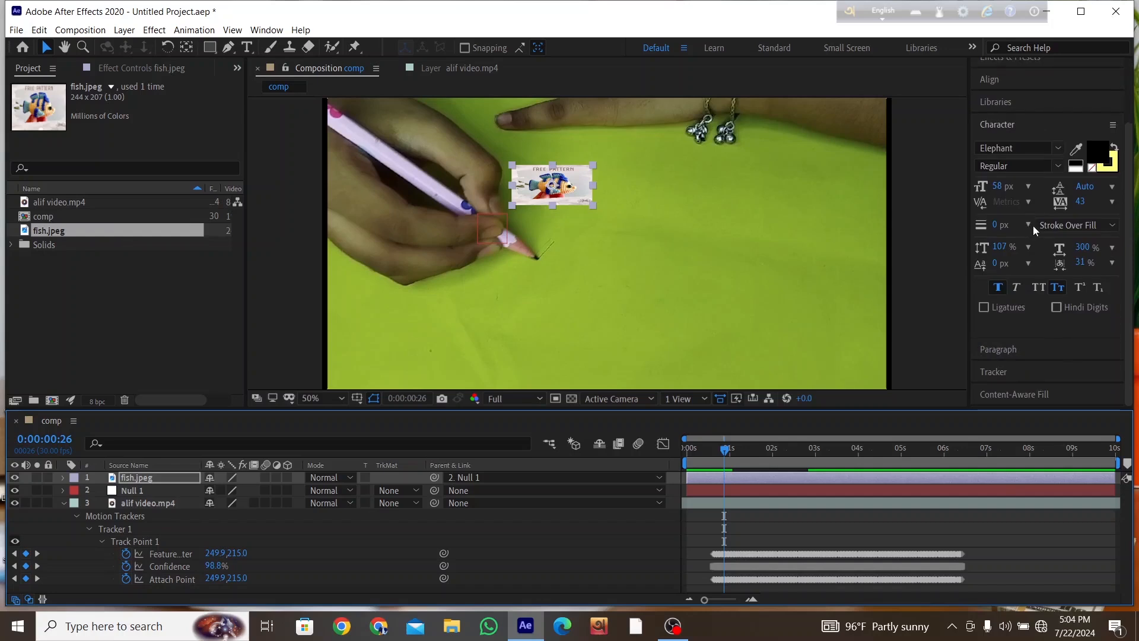
{"action": "left_click", "coordinate": [1016, 369]}
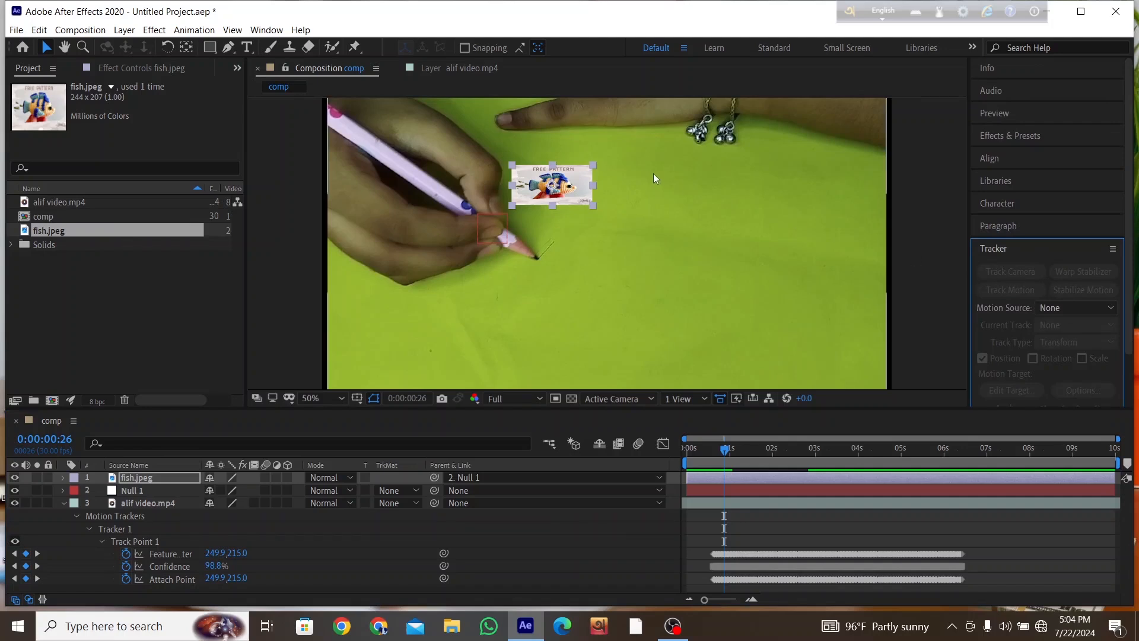
Delete all three layers from comp and create a new 1920 x 1080, 30 fps, 10-second composition named Comp 1
{"action": "left_click", "coordinate": [62, 502]}
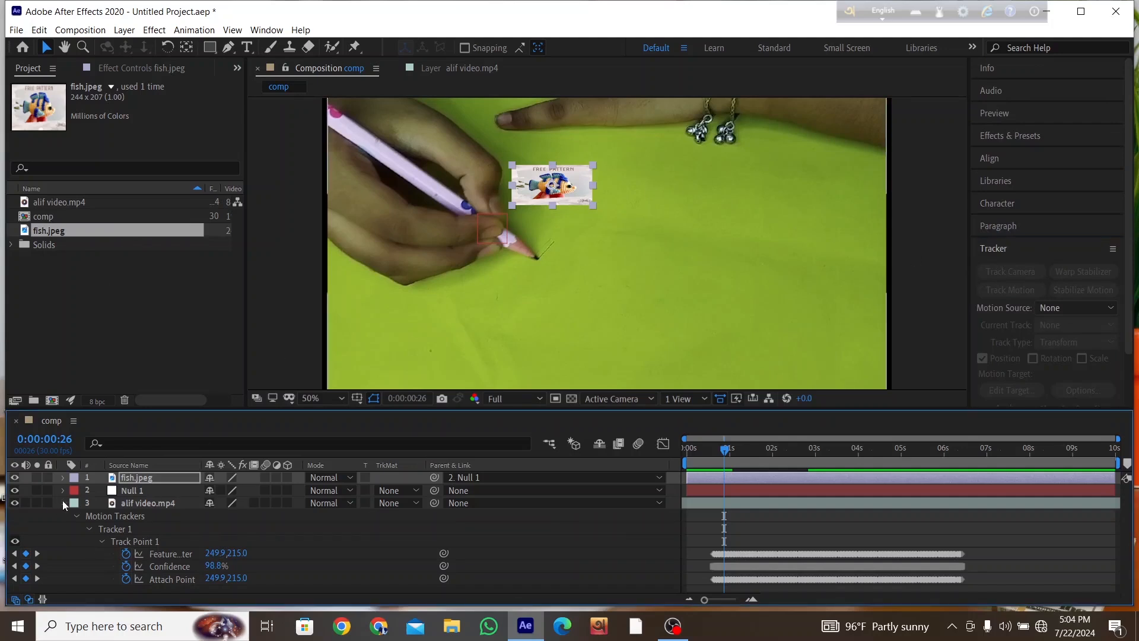
{"action": "left_click", "coordinate": [141, 500]}
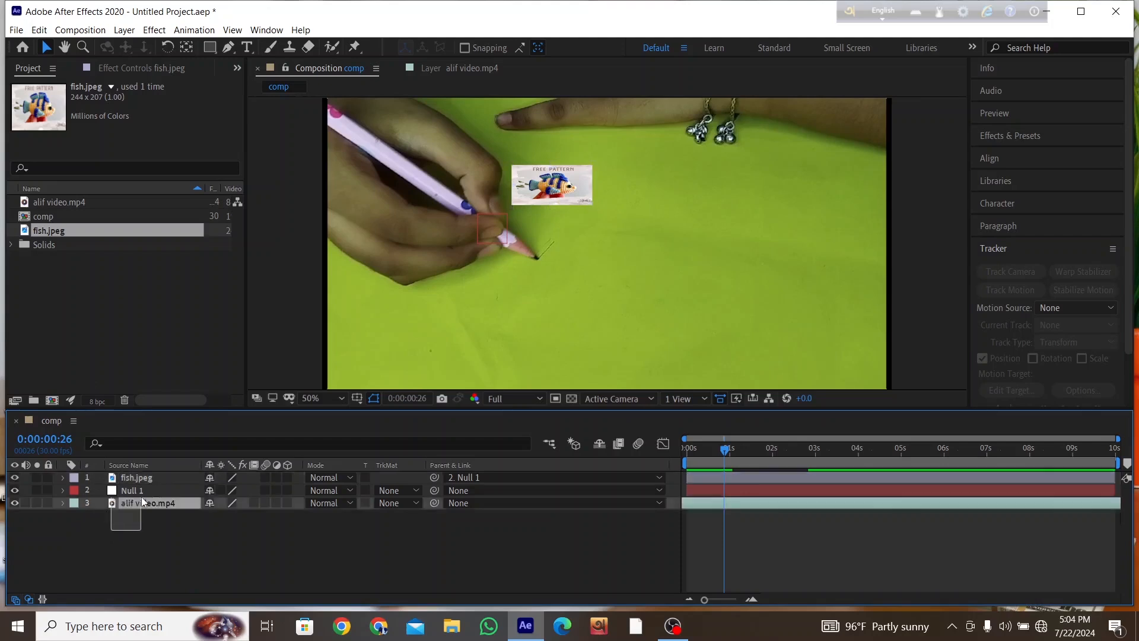
{"action": "left_click", "coordinate": [136, 475], "text": "shift"}
{"action": "key", "text": "Delete"}
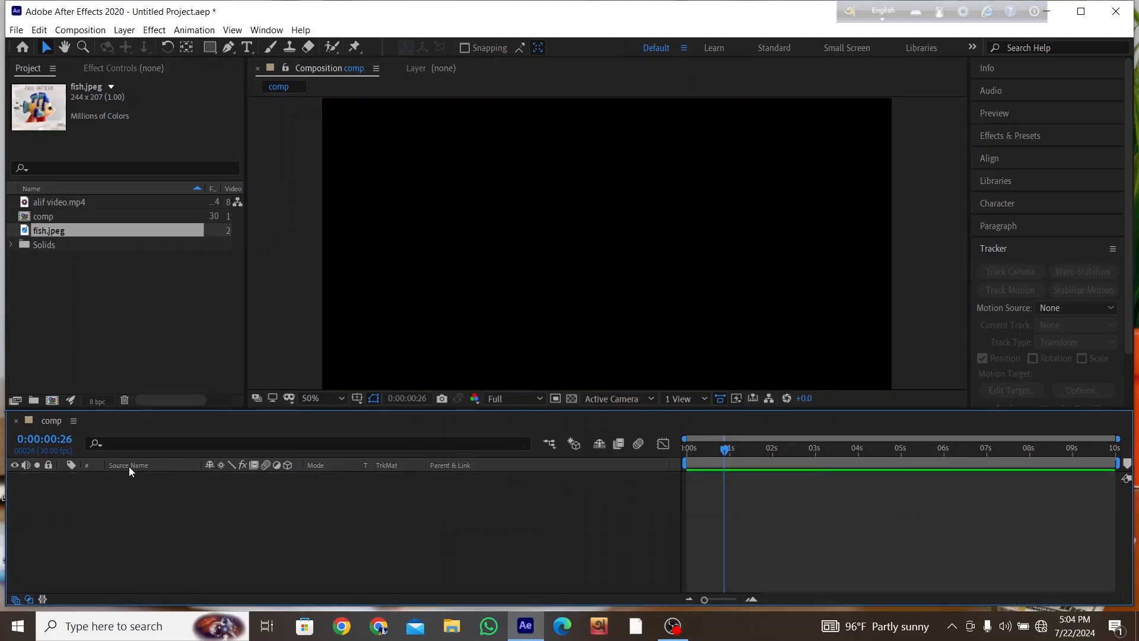
{"action": "left_click", "coordinate": [49, 402]}
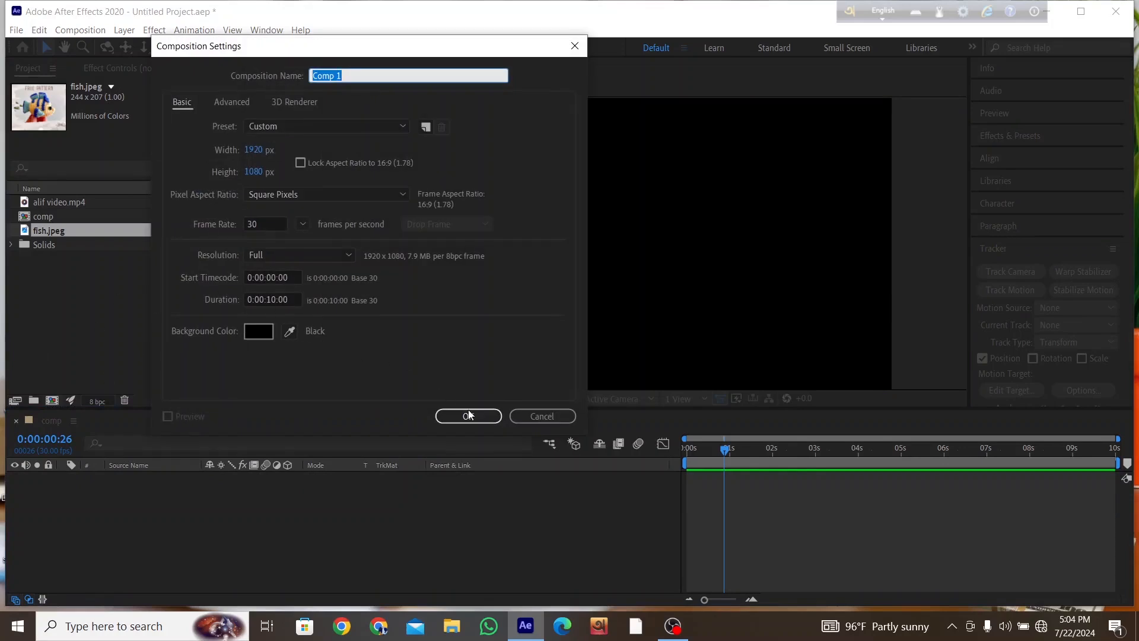
{"action": "left_click", "coordinate": [468, 415]}
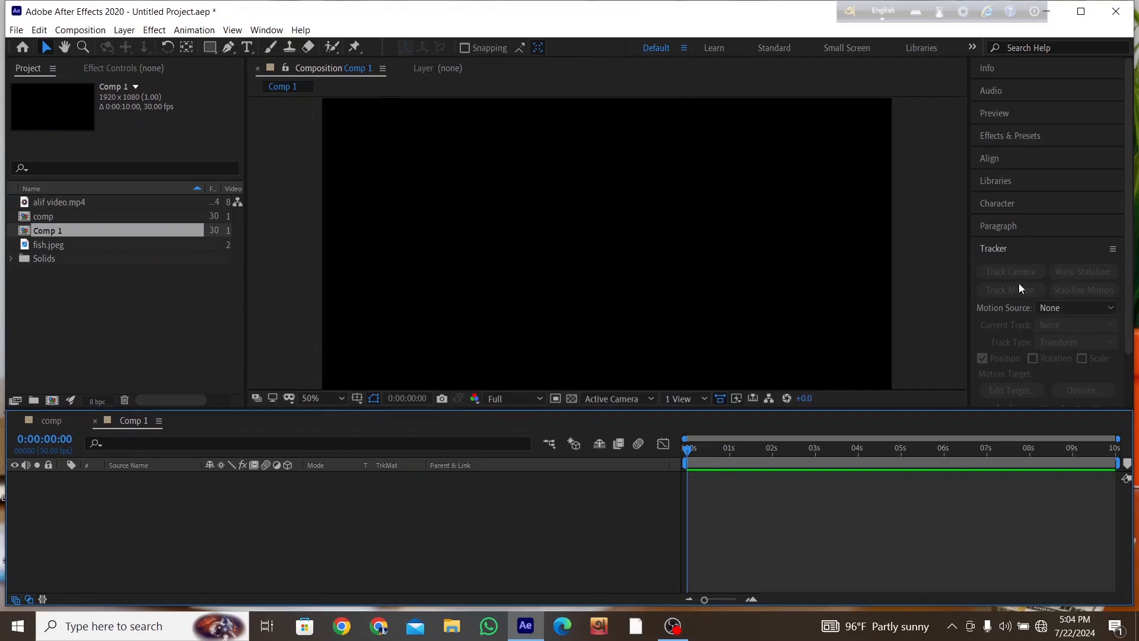
Import mixkit-forest-stream-in-the-sunlight-529.mp4 from the Downloads folder as footage
{"action": "left_click", "coordinate": [85, 312]}
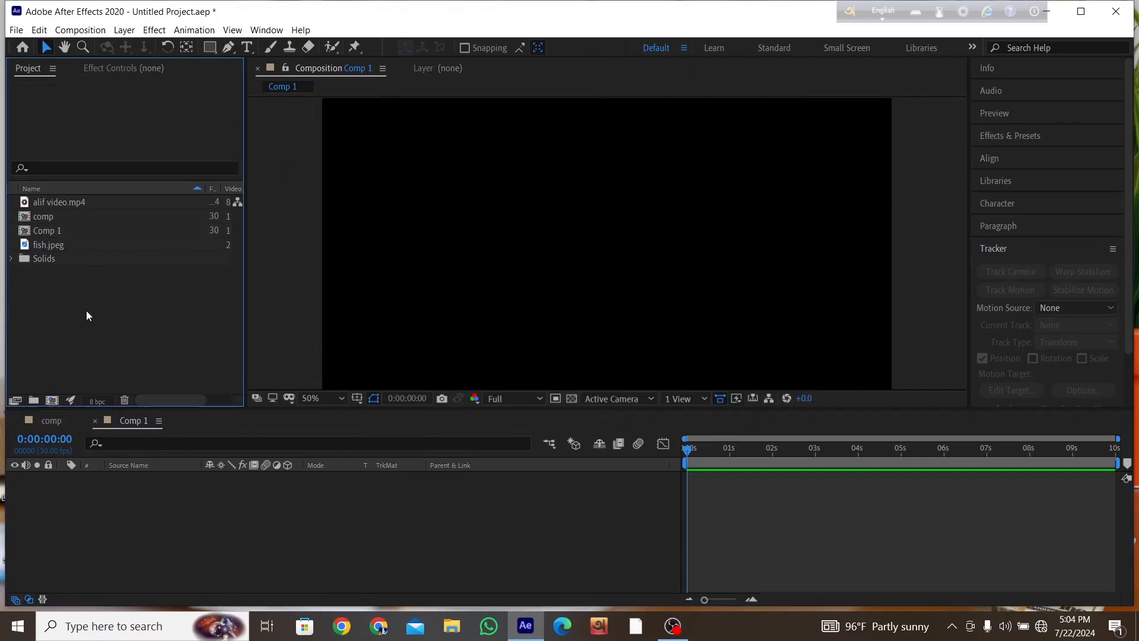
{"action": "double_click", "coordinate": [79, 312]}
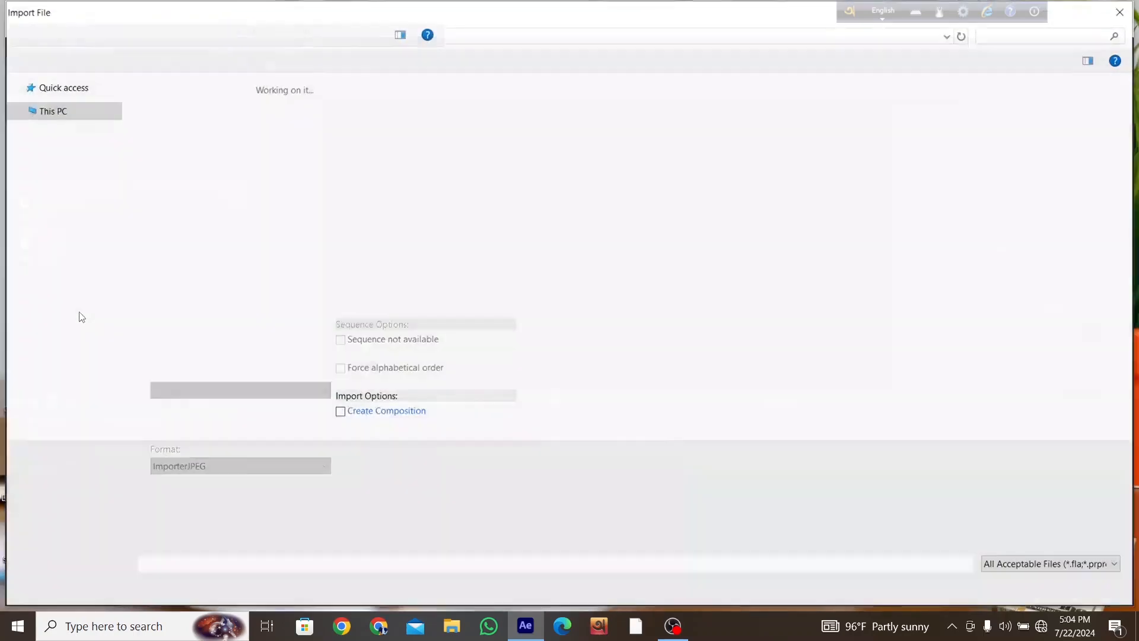
{"action": "scroll", "coordinate": [755, 336], "scroll_direction": "down", "scroll_amount": 2}
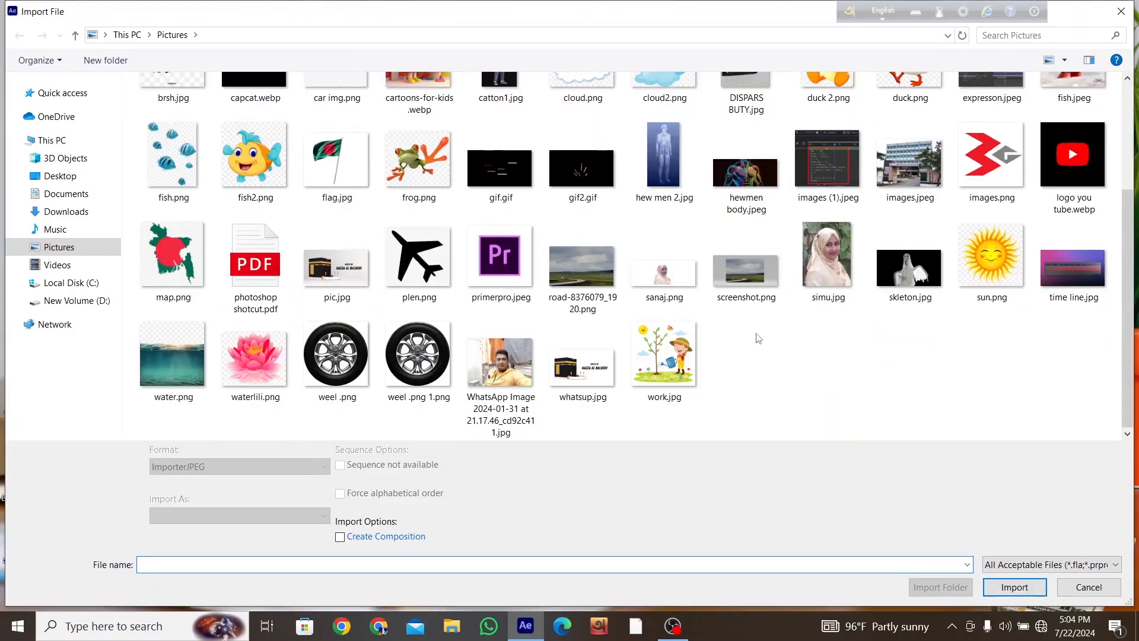
{"action": "scroll", "coordinate": [755, 336], "scroll_direction": "up", "scroll_amount": 2}
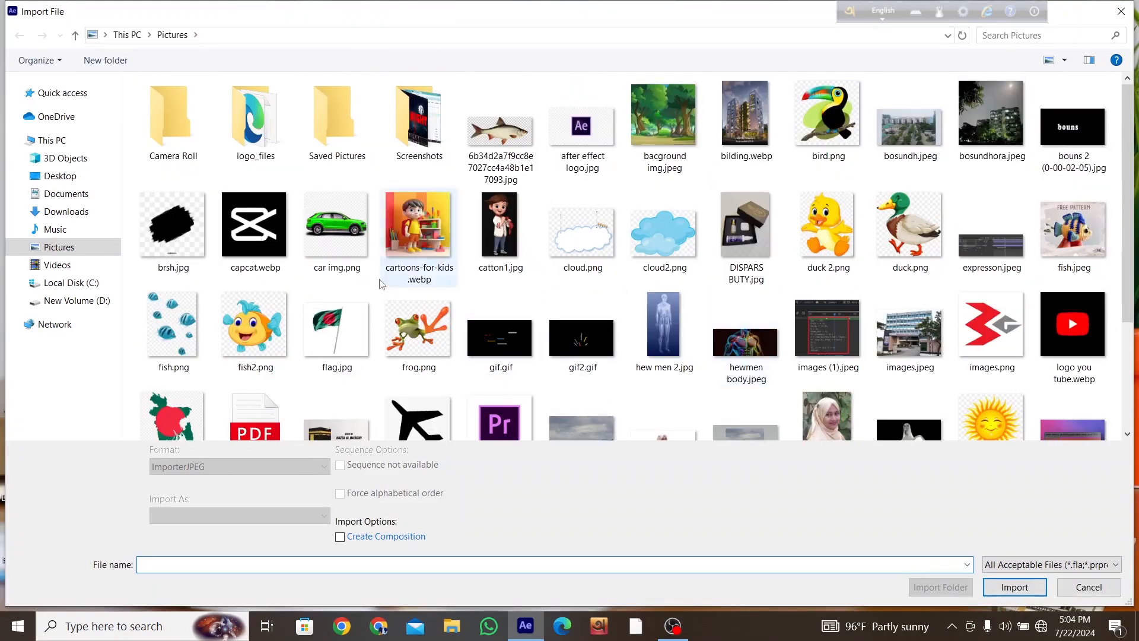
{"action": "left_click", "coordinate": [60, 212]}
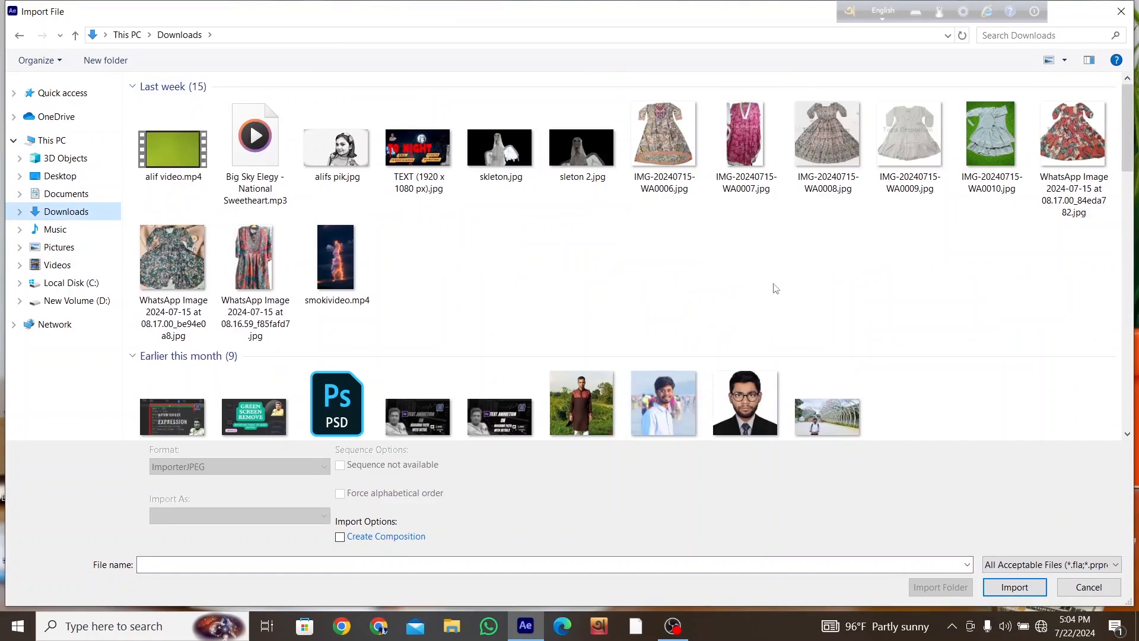
{"action": "scroll", "coordinate": [774, 290], "scroll_direction": "down", "scroll_amount": 8}
{"action": "scroll", "coordinate": [779, 302], "scroll_direction": "down", "scroll_amount": 5}
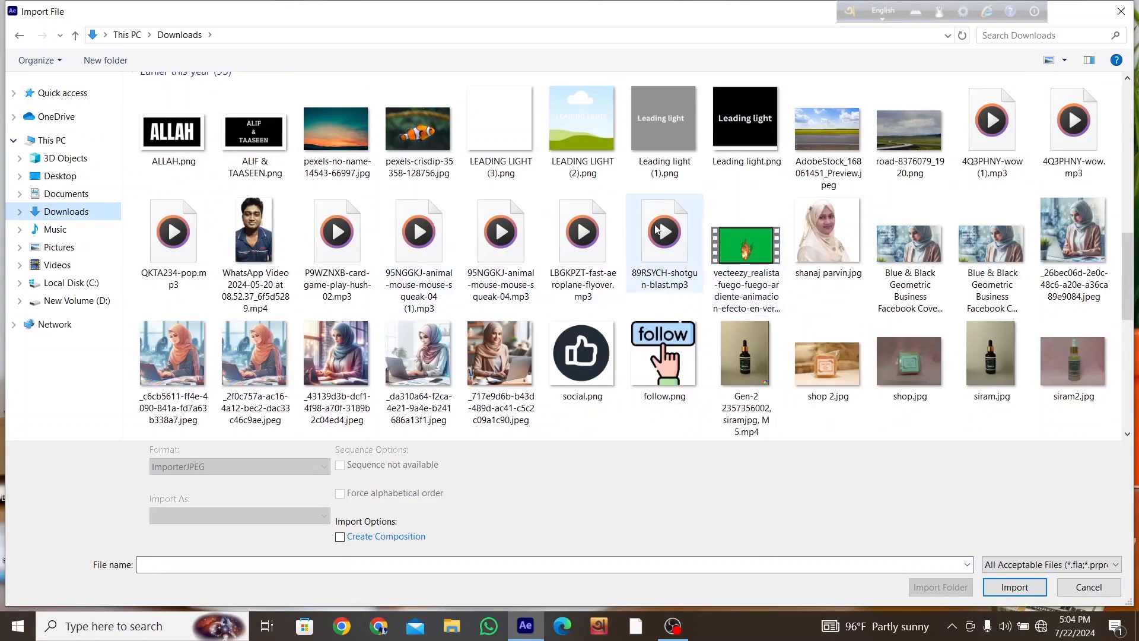
{"action": "scroll", "coordinate": [712, 255], "scroll_direction": "down", "scroll_amount": 3}
{"action": "scroll", "coordinate": [772, 264], "scroll_direction": "down", "scroll_amount": 10}
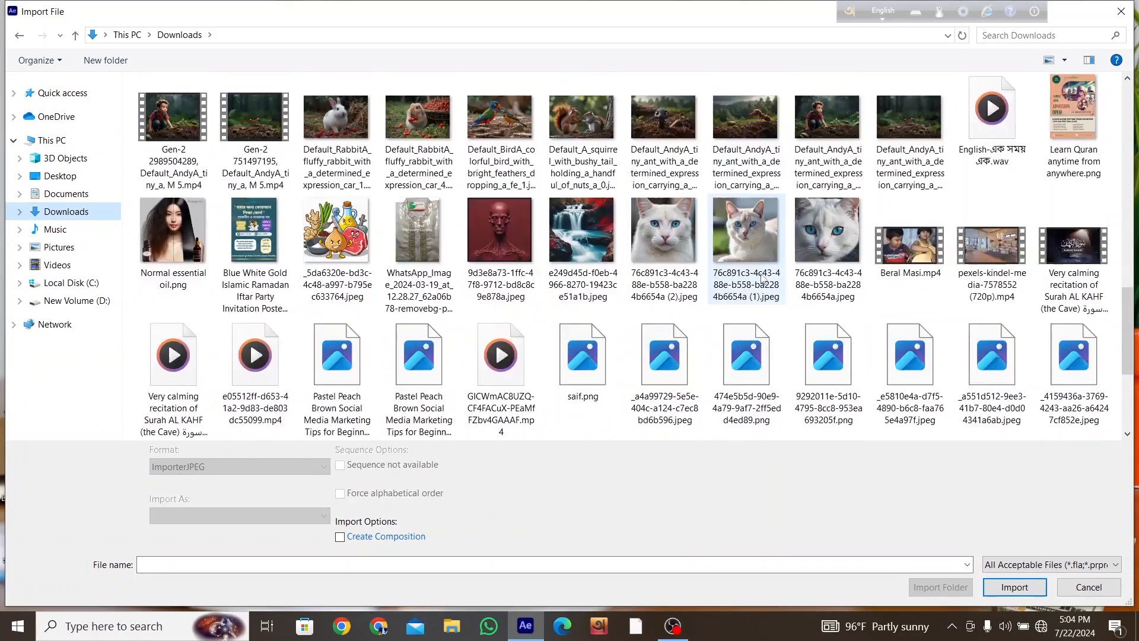
{"action": "scroll", "coordinate": [782, 274], "scroll_direction": "down", "scroll_amount": 8}
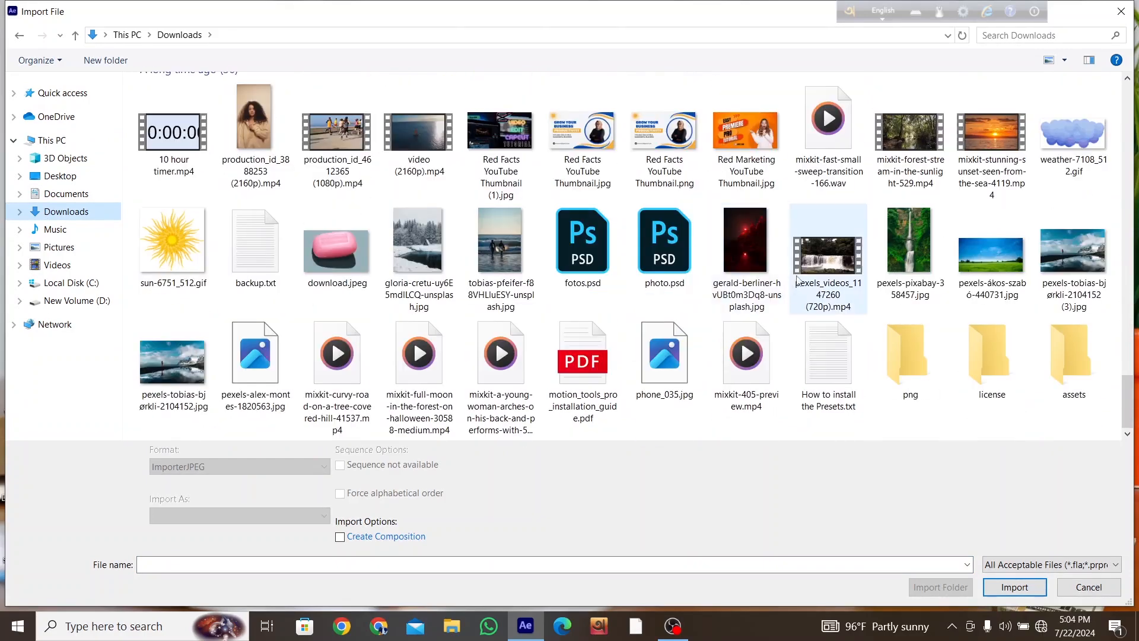
{"action": "scroll", "coordinate": [839, 237], "scroll_direction": "up", "scroll_amount": 3}
{"action": "left_click", "coordinate": [910, 273]}
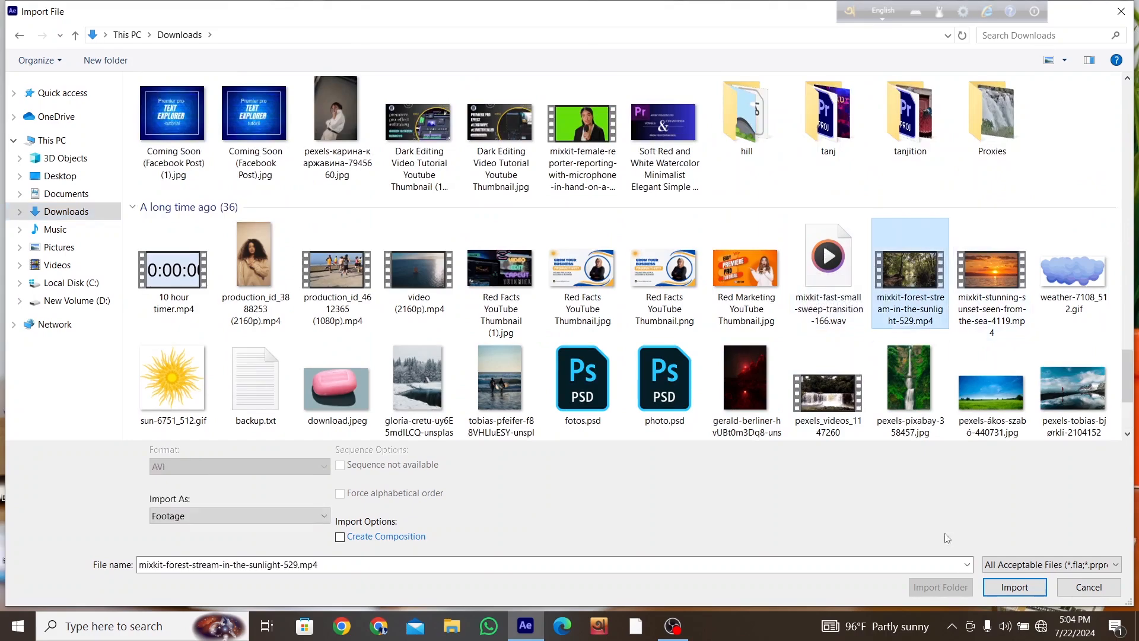
{"action": "left_click", "coordinate": [1033, 588]}
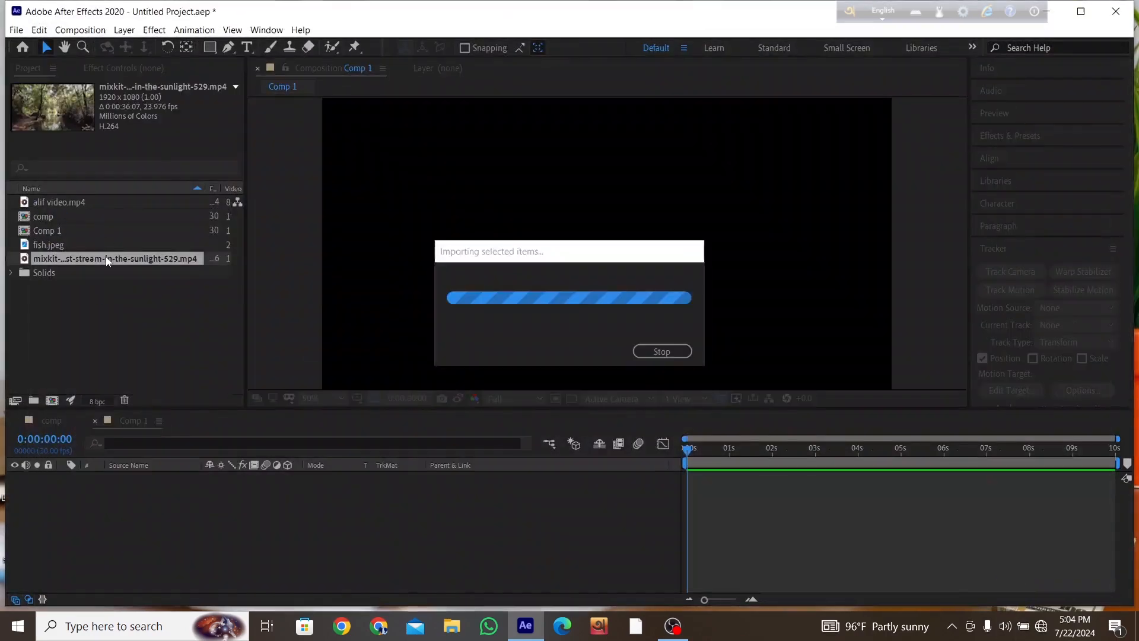
Add the forest stream clip to Comp 1 and analyze it with Track Camera, keeping the preview resolution at Full
{"action": "left_click_drag", "start_coordinate": [72, 259], "coordinate": [123, 492]}
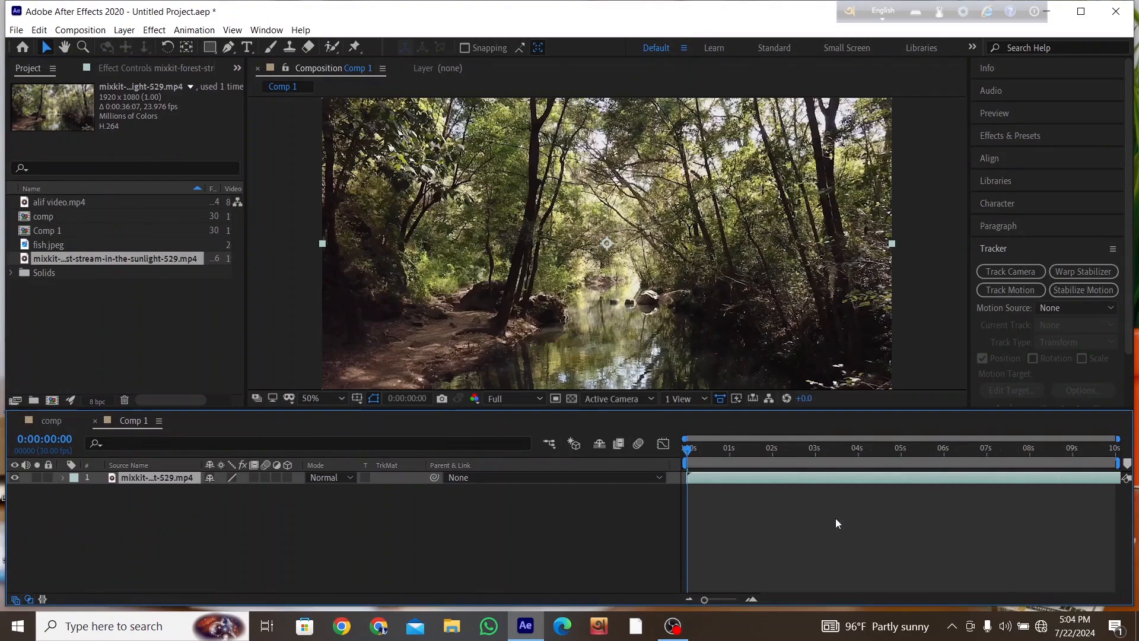
{"action": "left_click_drag", "start_coordinate": [683, 450], "coordinate": [690, 481]}
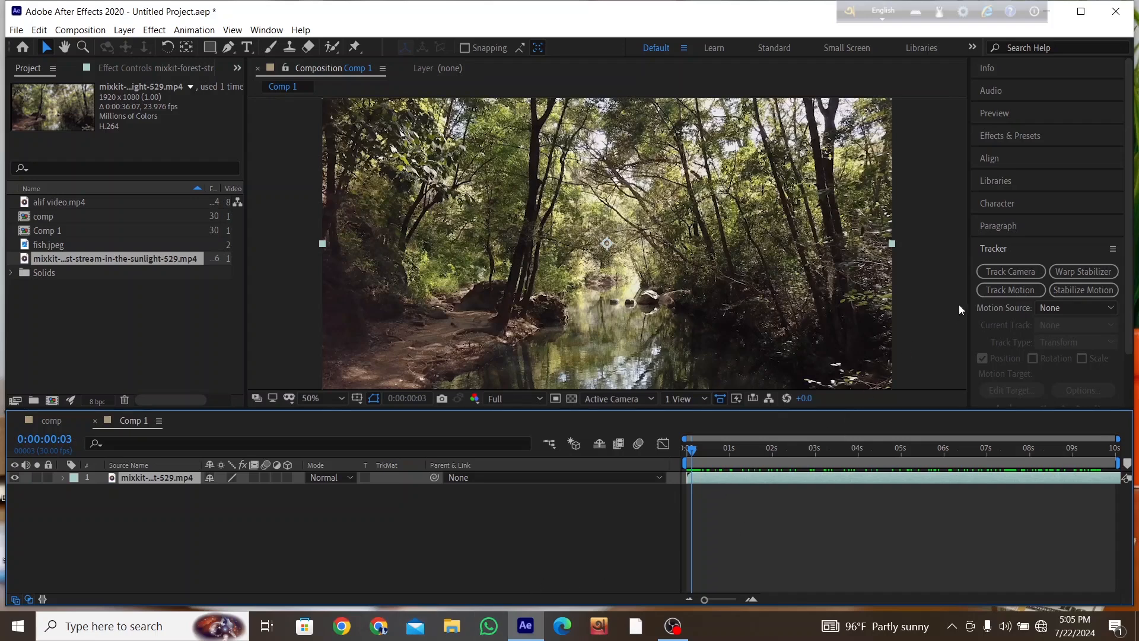
{"action": "left_click", "coordinate": [1016, 271]}
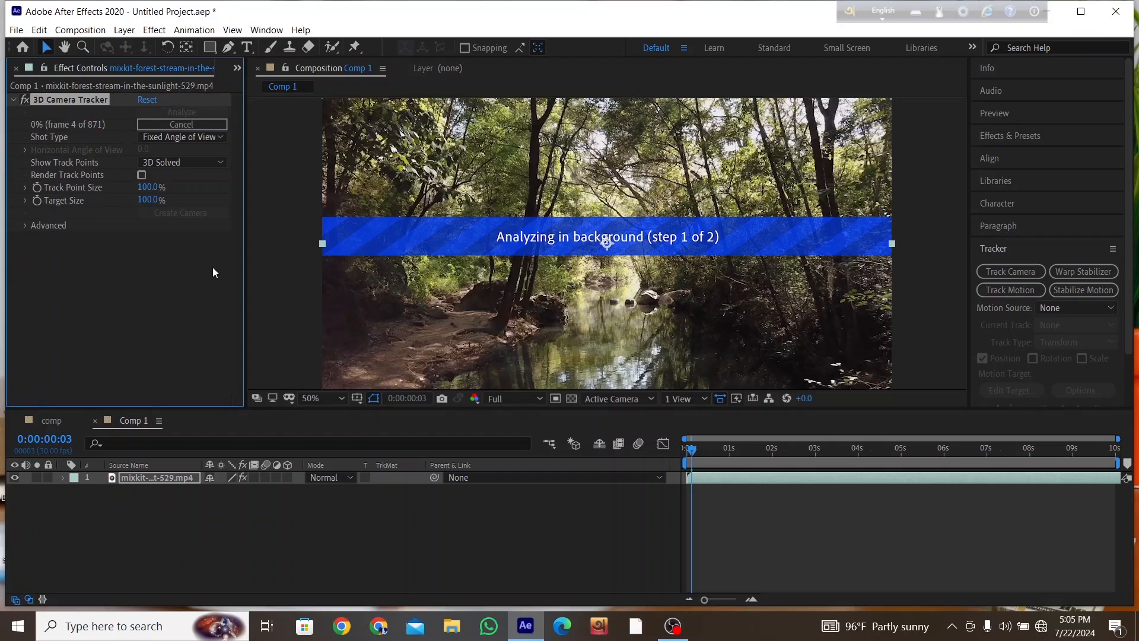
{"action": "left_click", "coordinate": [530, 398]}
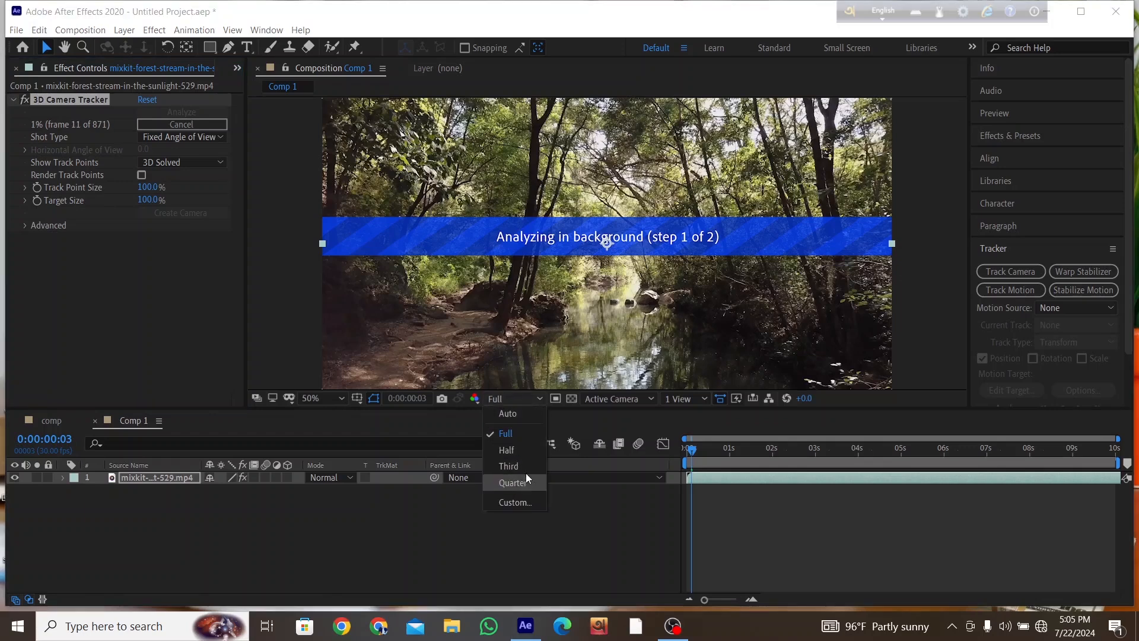
{"action": "left_click", "coordinate": [522, 435]}
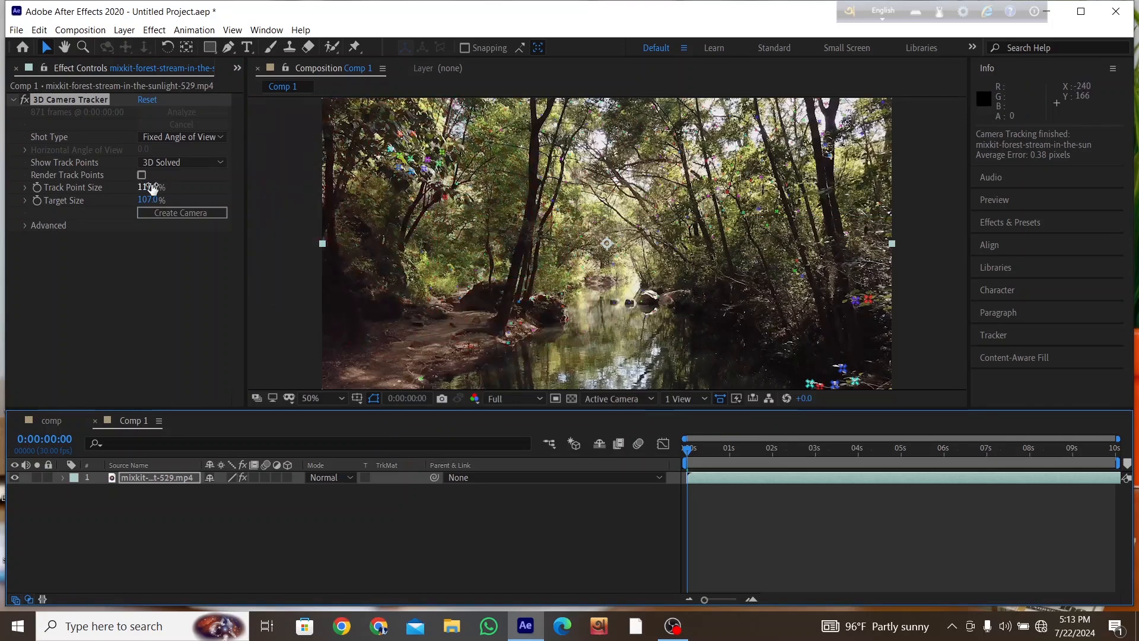
Enlarge the 3D Camera Tracker markers, setting Track Point Size to 229% and Target Size to 119%
{"action": "left_click_drag", "start_coordinate": [152, 188], "coordinate": [224, 200]}
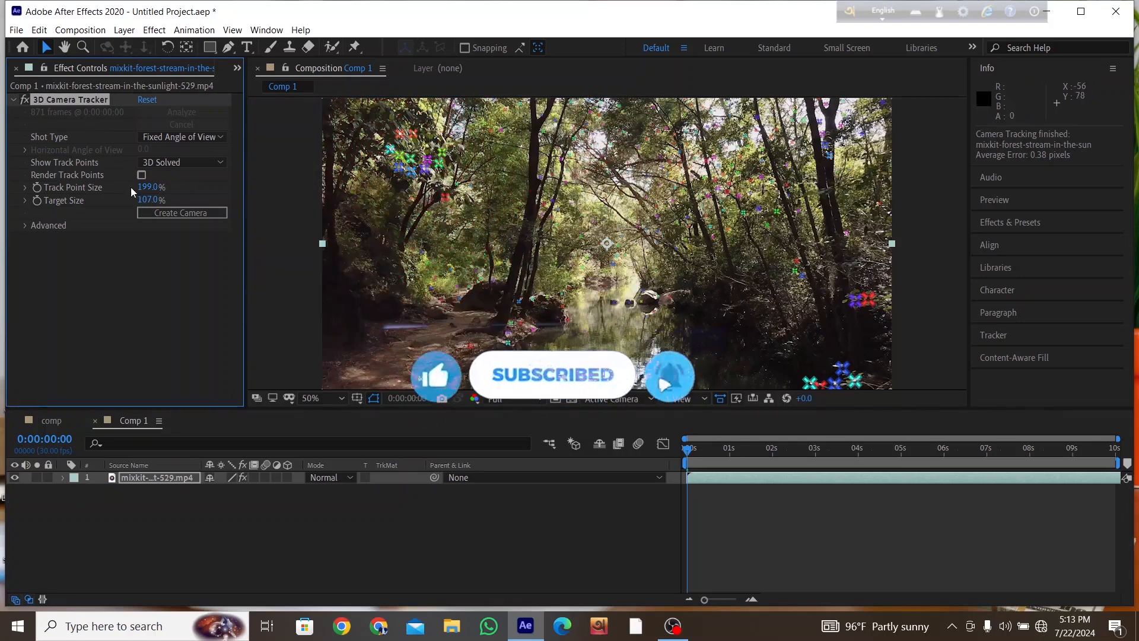
{"action": "left_click_drag", "start_coordinate": [150, 189], "coordinate": [143, 186]}
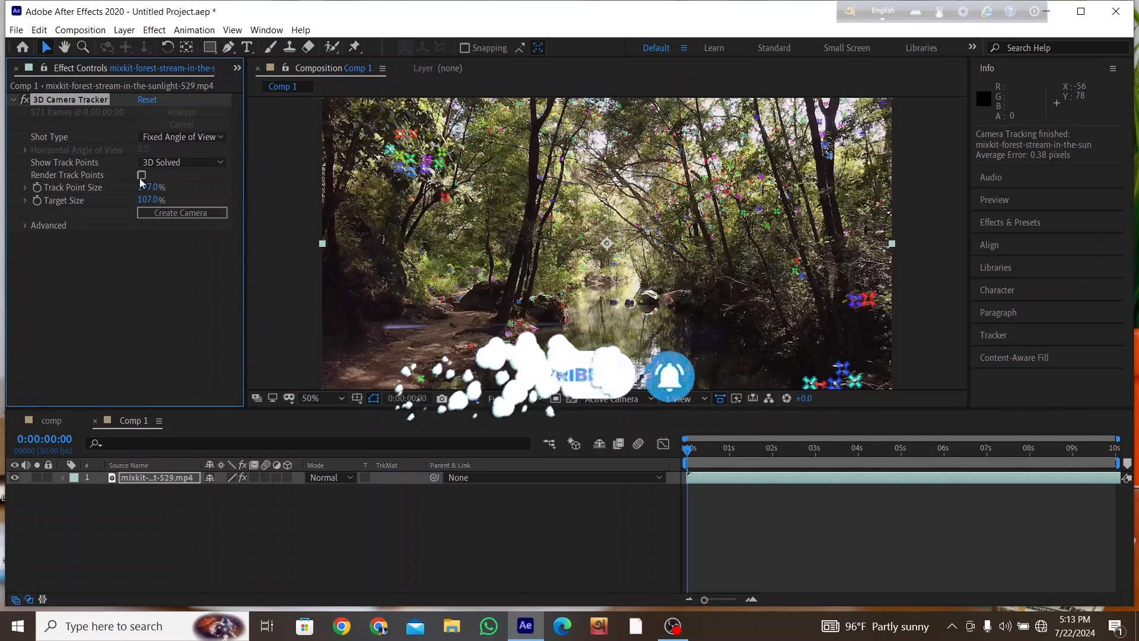
{"action": "left_click_drag", "start_coordinate": [148, 200], "coordinate": [172, 188]}
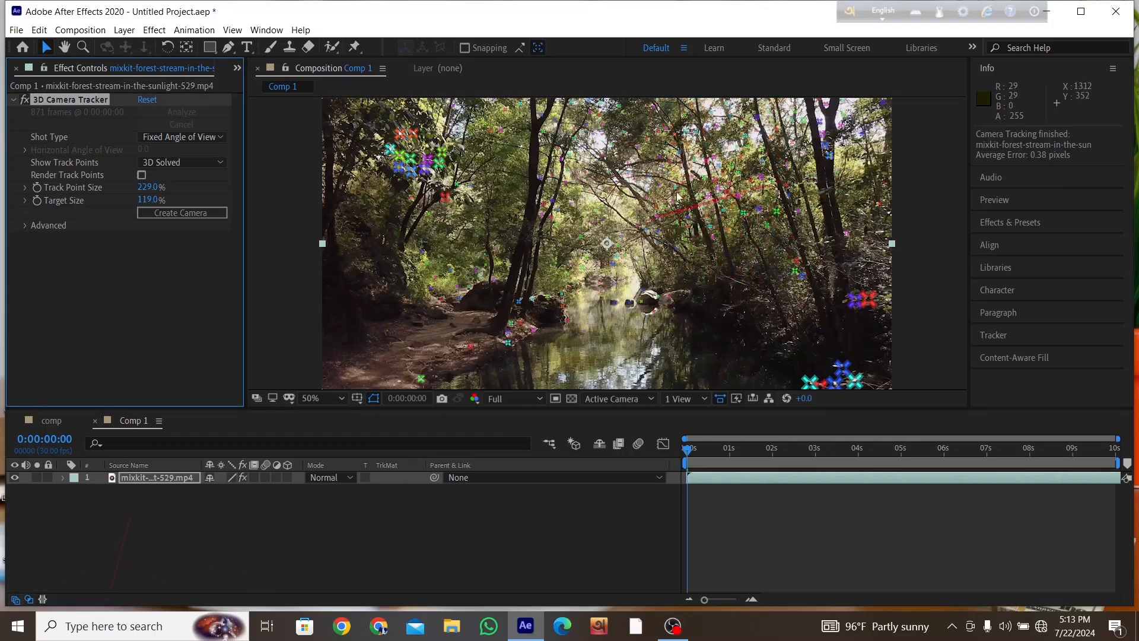
Create a solid and camera from the track points on the tall tree trunk left of the stream
{"action": "left_click", "coordinate": [534, 179]}
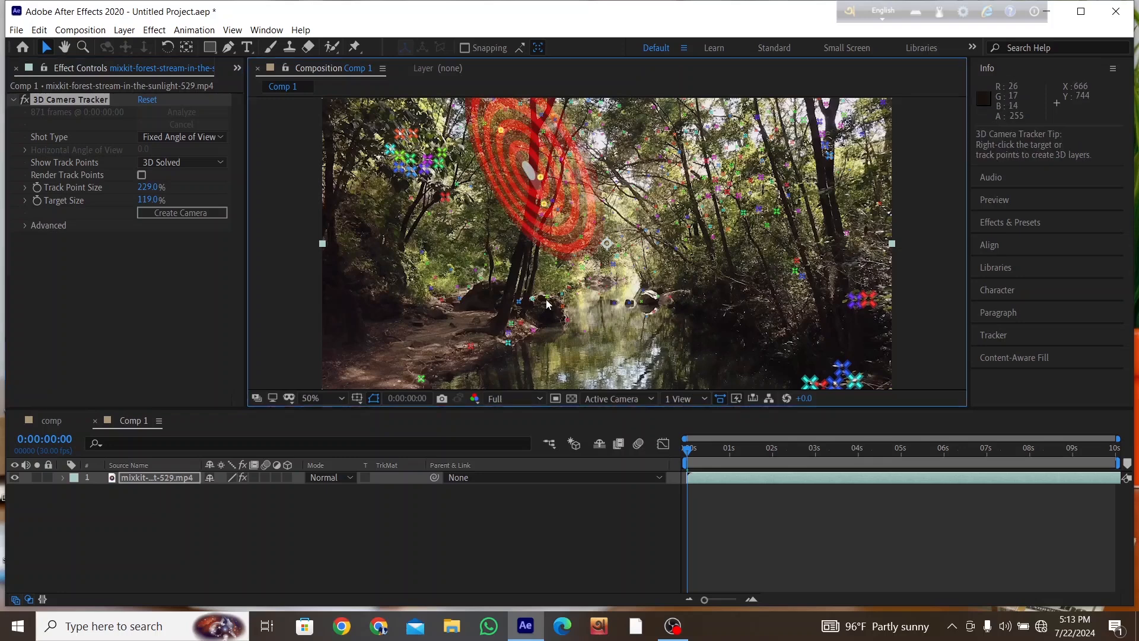
{"action": "key", "text": "grave"}
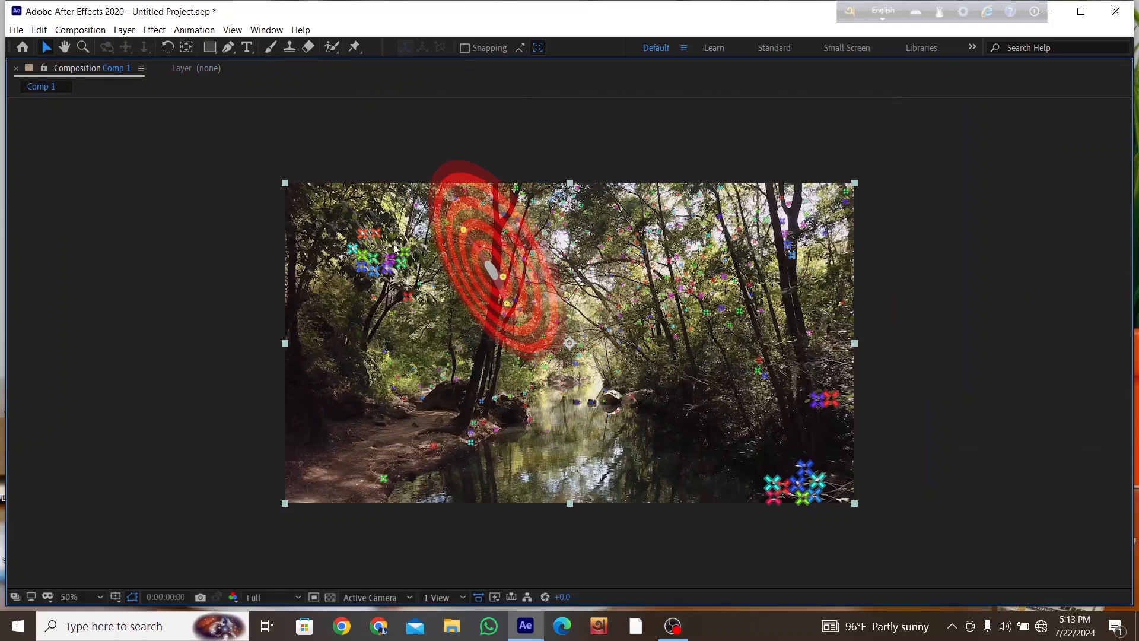
{"action": "right_click", "coordinate": [505, 277]}
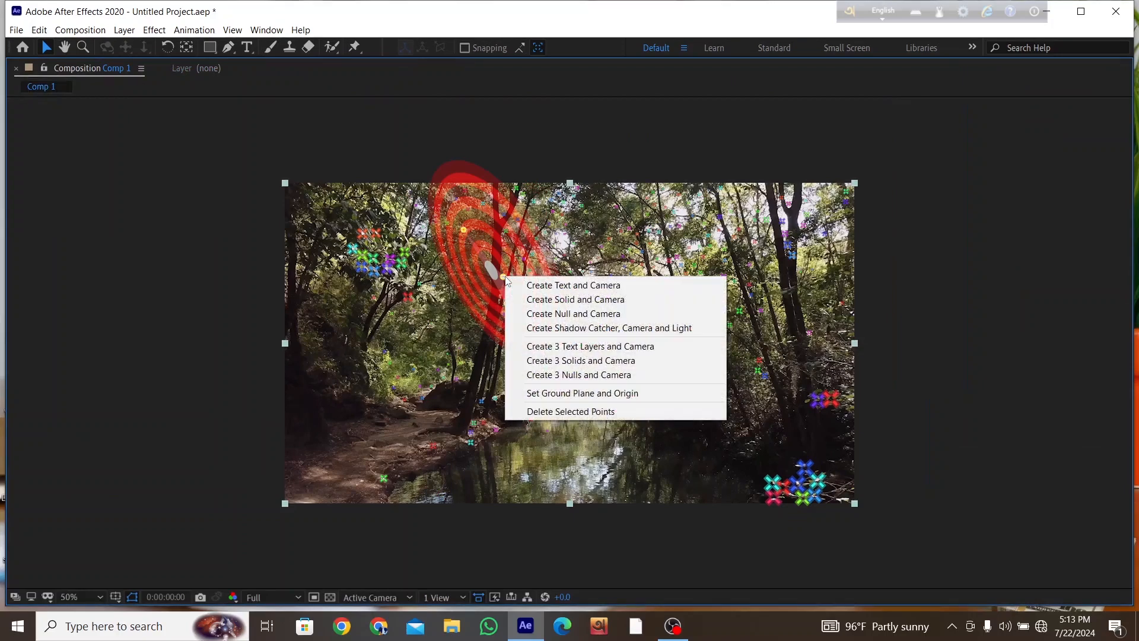
{"action": "left_click", "coordinate": [568, 301]}
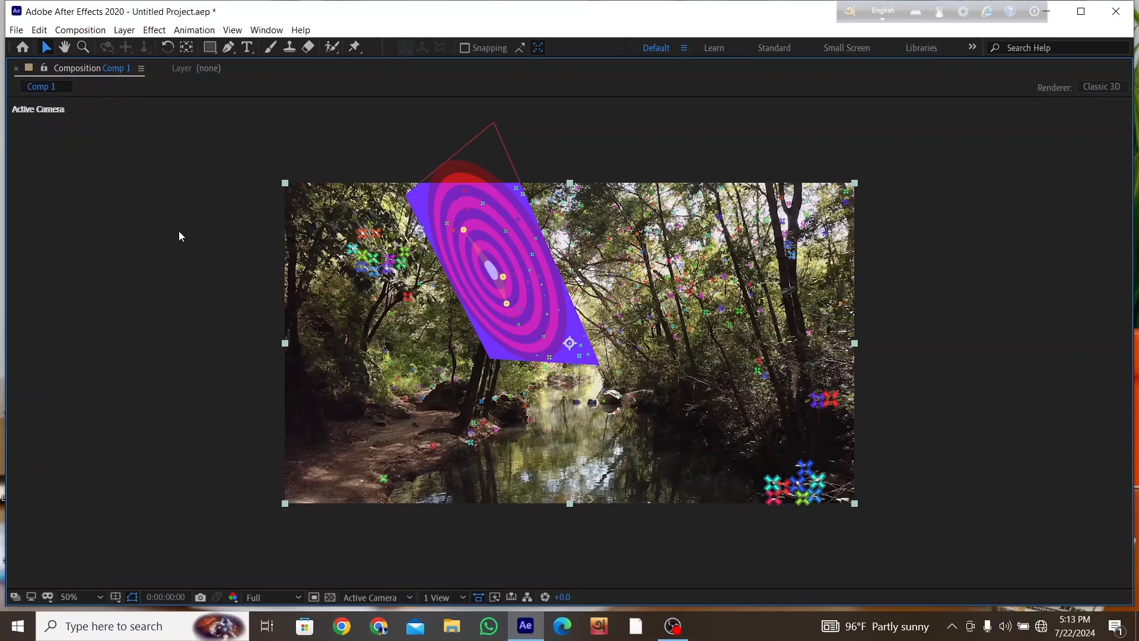
{"action": "key", "text": "grave"}
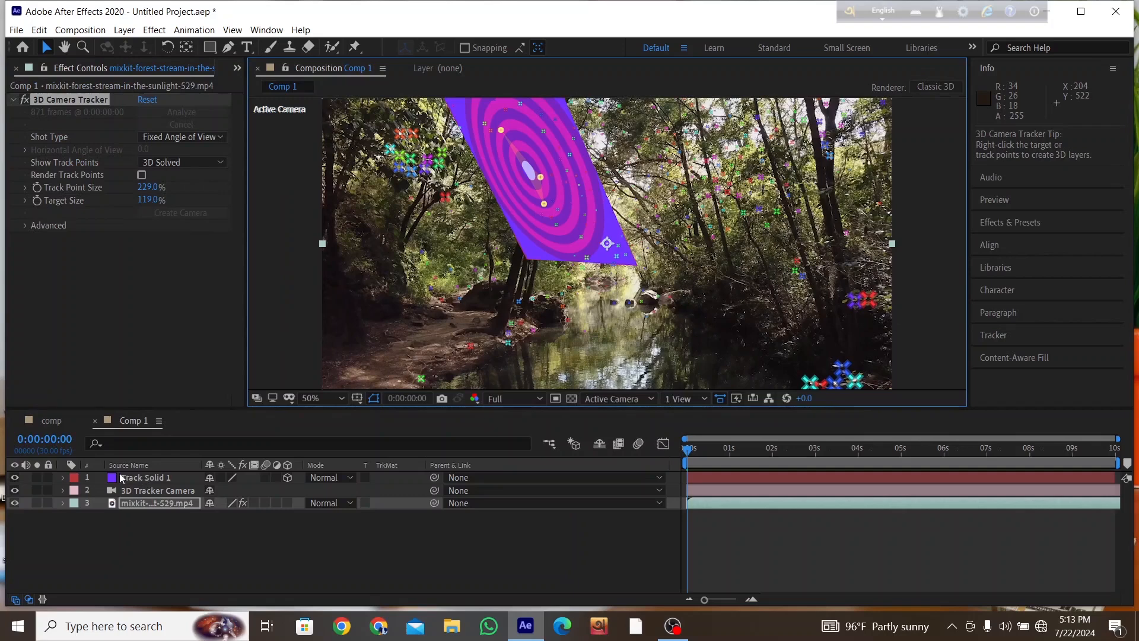
Pre-compose the Track Solid 1 layer as "solid", leaving all attributes in Comp 1
{"action": "left_click", "coordinate": [162, 478]}
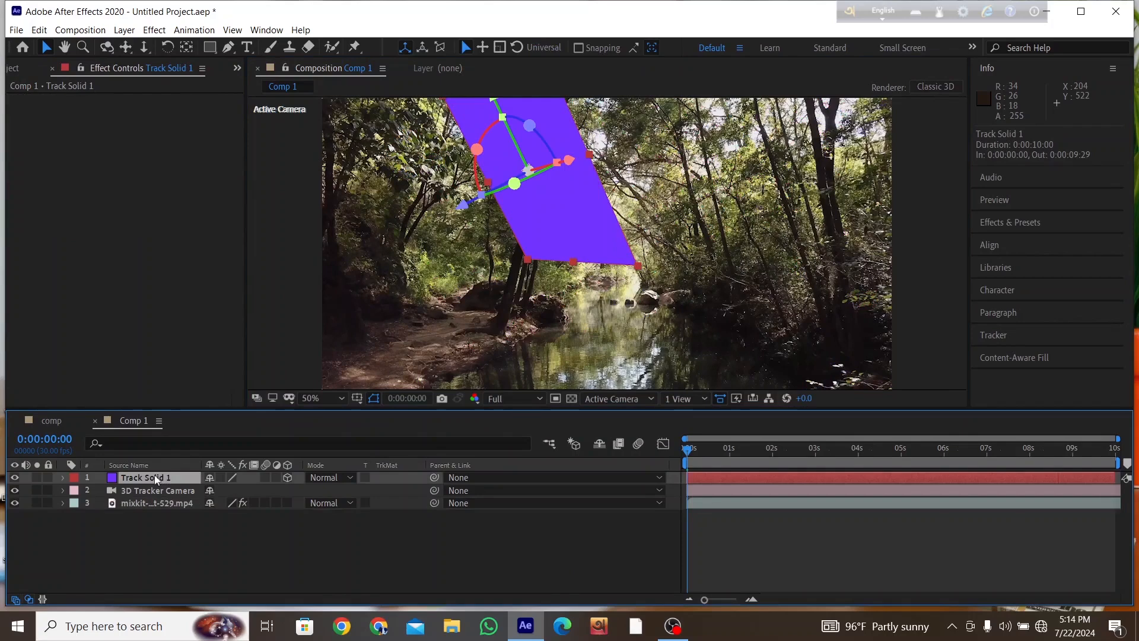
{"action": "right_click", "coordinate": [147, 479]}
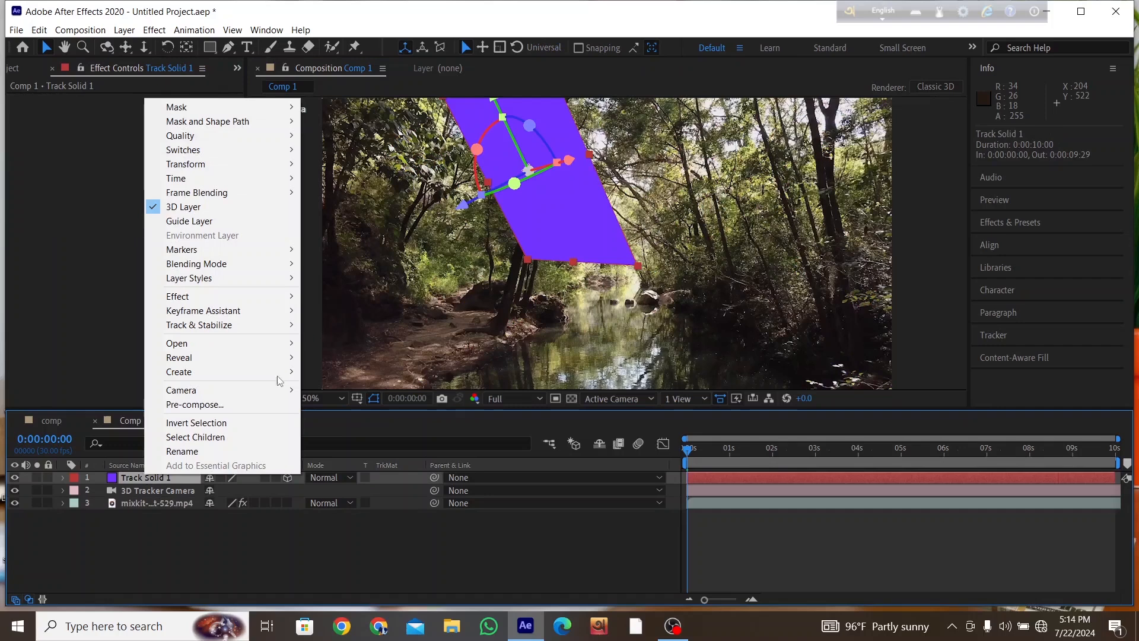
{"action": "left_click", "coordinate": [220, 405]}
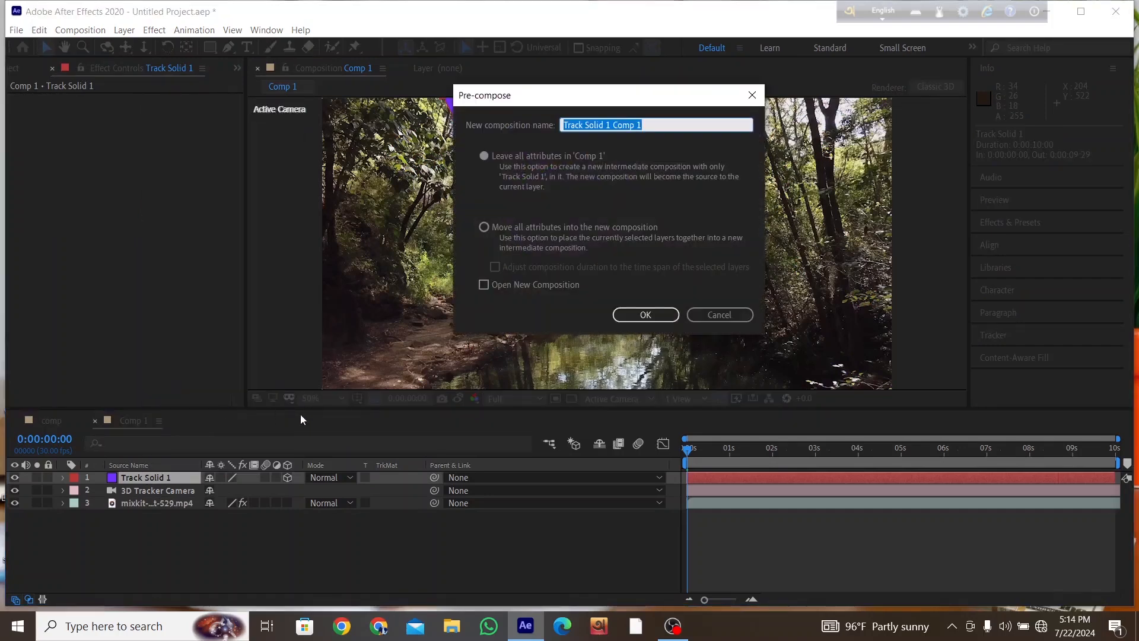
{"action": "key", "text": "BackSpace"}
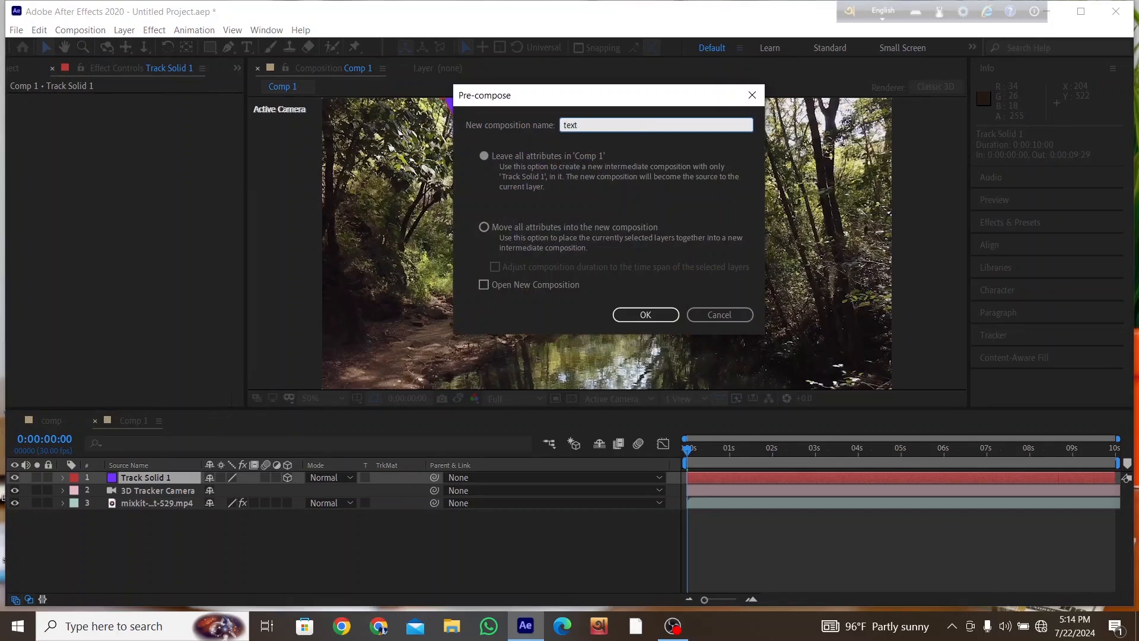
{"action": "type", "text": "text"}
{"action": "key", "text": "BackSpace"}
{"action": "key", "text": "BackSpace"}
{"action": "key", "text": "BackSpace"}
{"action": "type", "text": "solid"}
{"action": "left_click", "coordinate": [637, 315]}
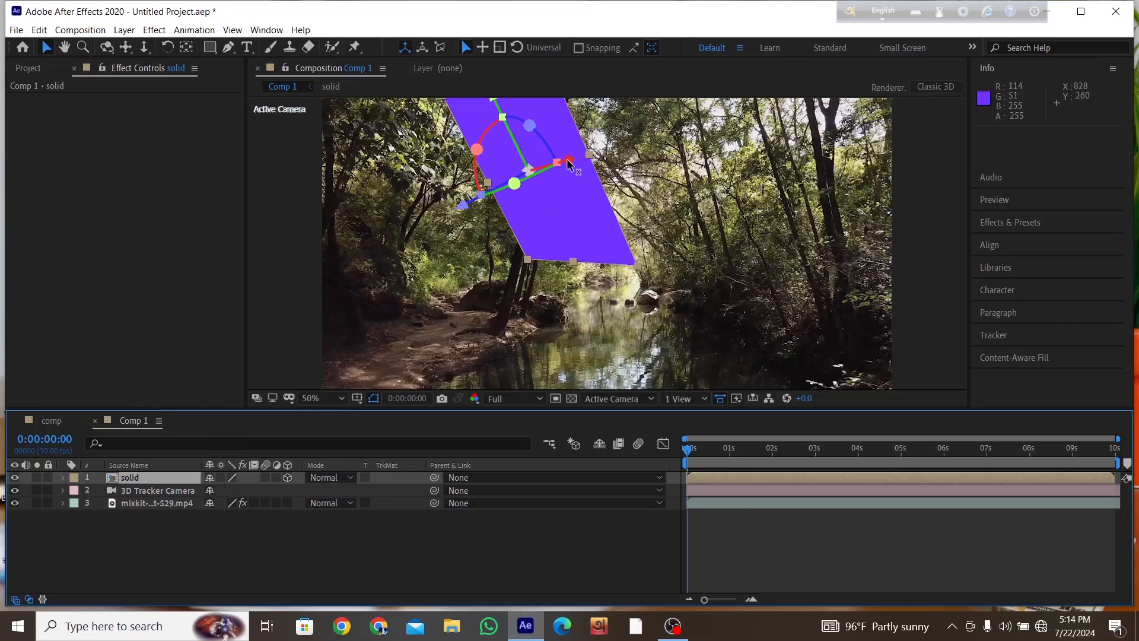
Rotate the solid layer in 3D to an orientation of about 31.5°, 27.2°, 333.6° and check it at the start of the timeline
{"action": "left_click_drag", "start_coordinate": [568, 164], "coordinate": [534, 176]}
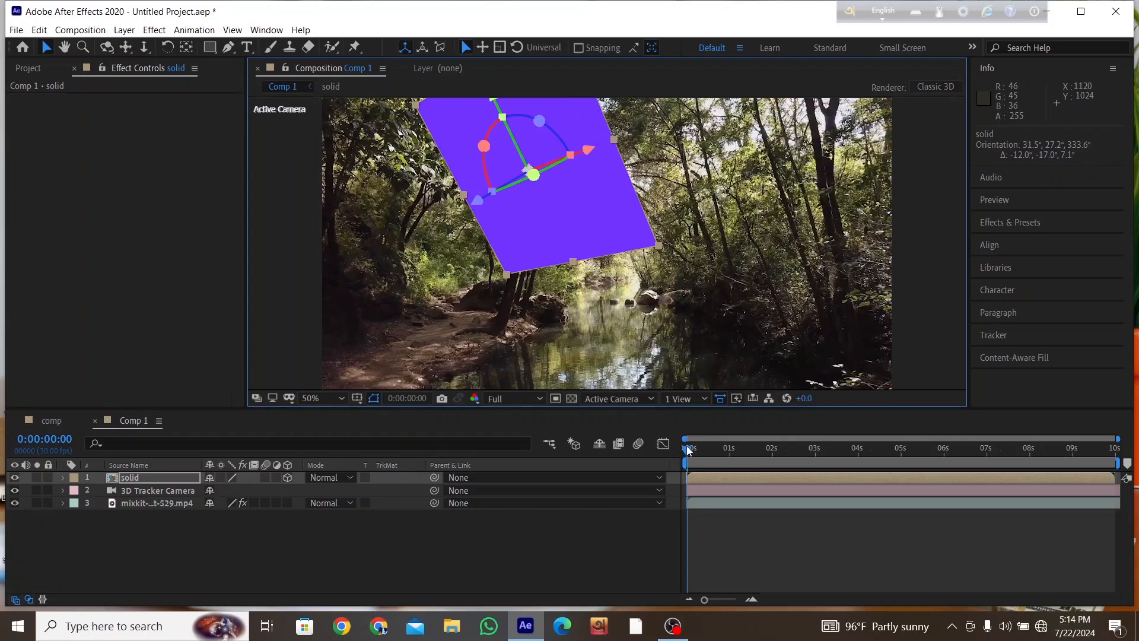
{"action": "left_click_drag", "start_coordinate": [688, 451], "coordinate": [656, 448]}
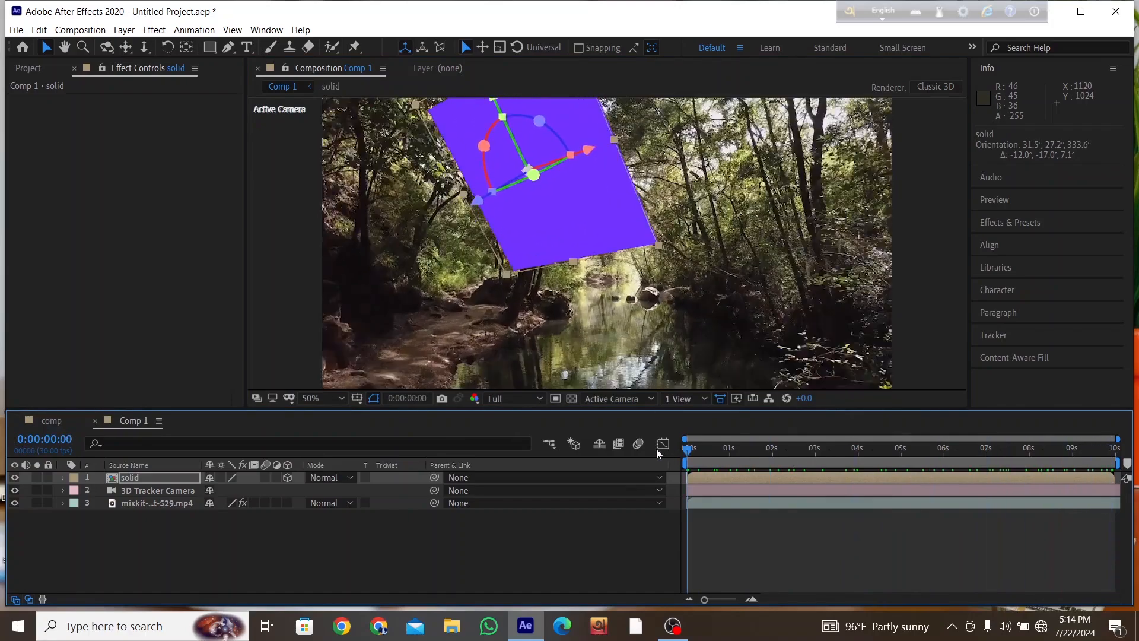
Open the solid precomp and add the text "easy edit" over the purple solid
{"action": "double_click", "coordinate": [147, 477]}
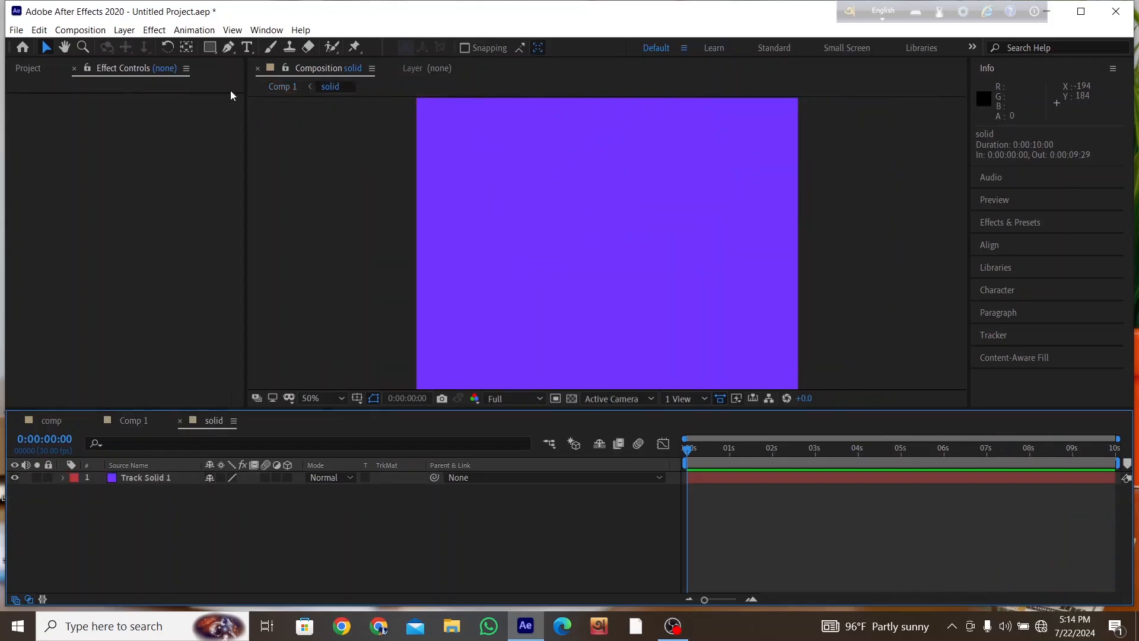
{"action": "left_click", "coordinate": [246, 49]}
{"action": "left_click", "coordinate": [580, 205]}
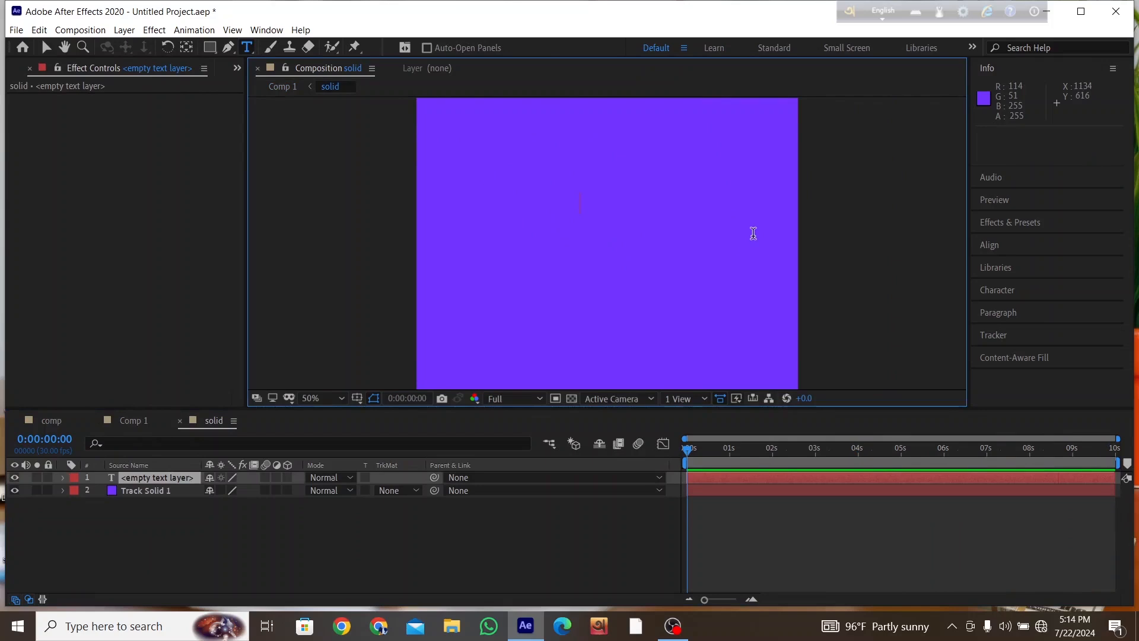
{"action": "type", "text": "easy"}
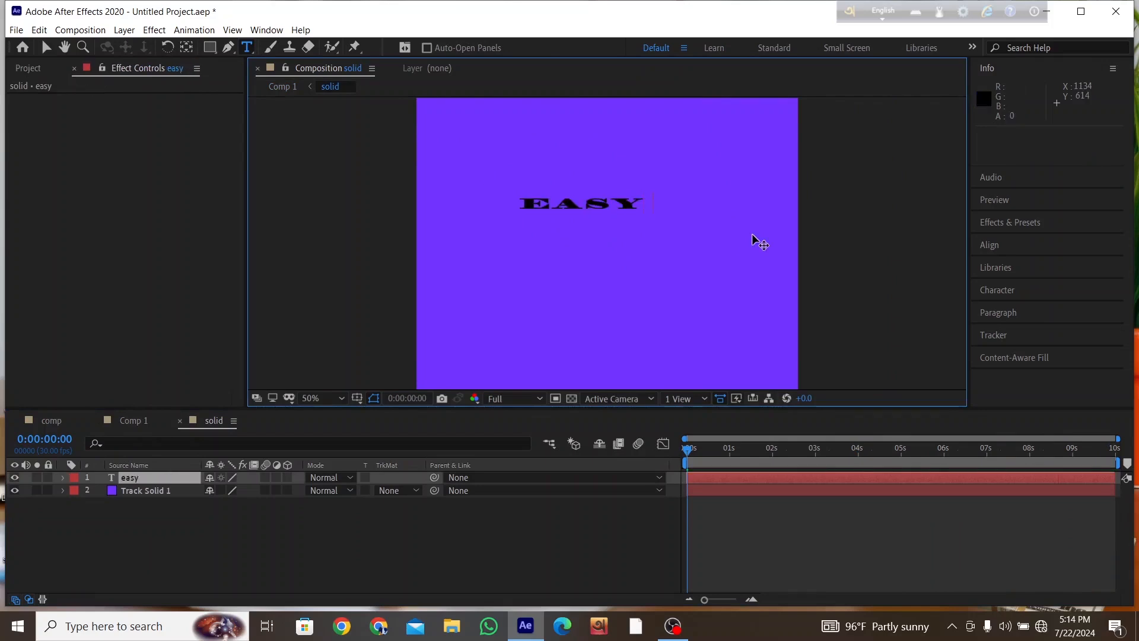
{"action": "type", "text": " edi"}
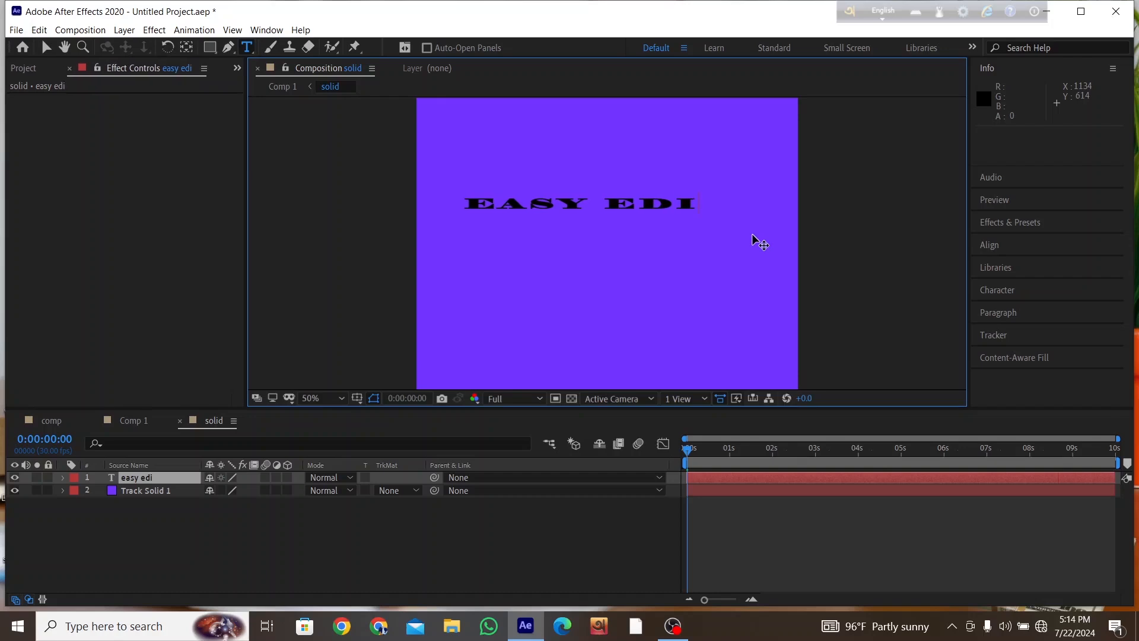
{"action": "type", "text": "t"}
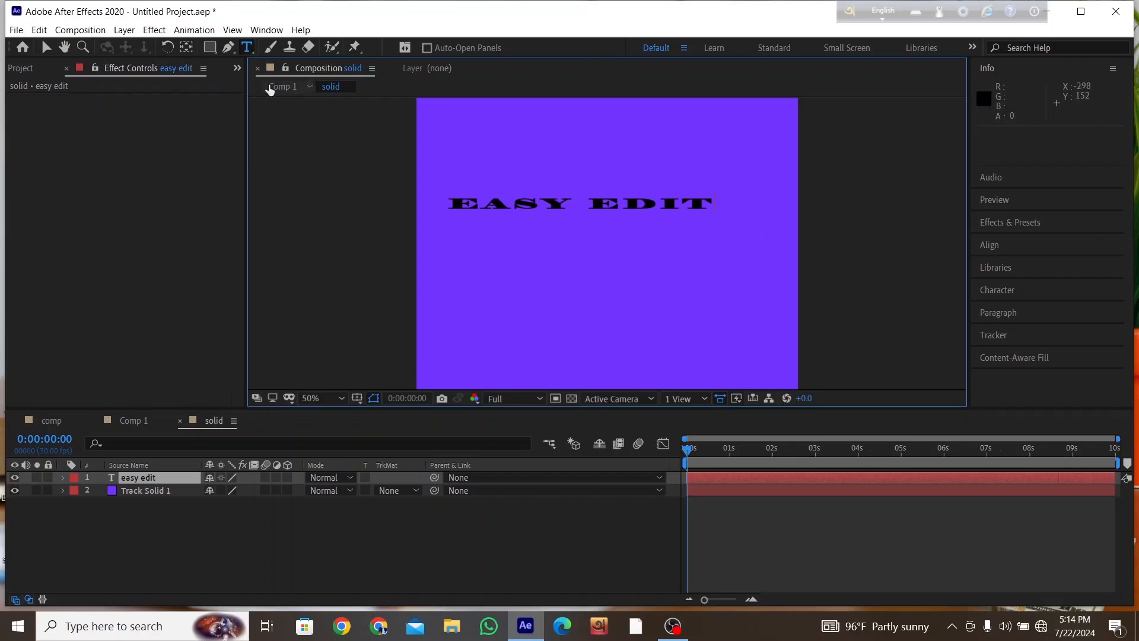
Change the fill color of the whole "easy edit" text to white
{"action": "double_click", "coordinate": [609, 199]}
{"action": "double_click", "coordinate": [548, 200]}
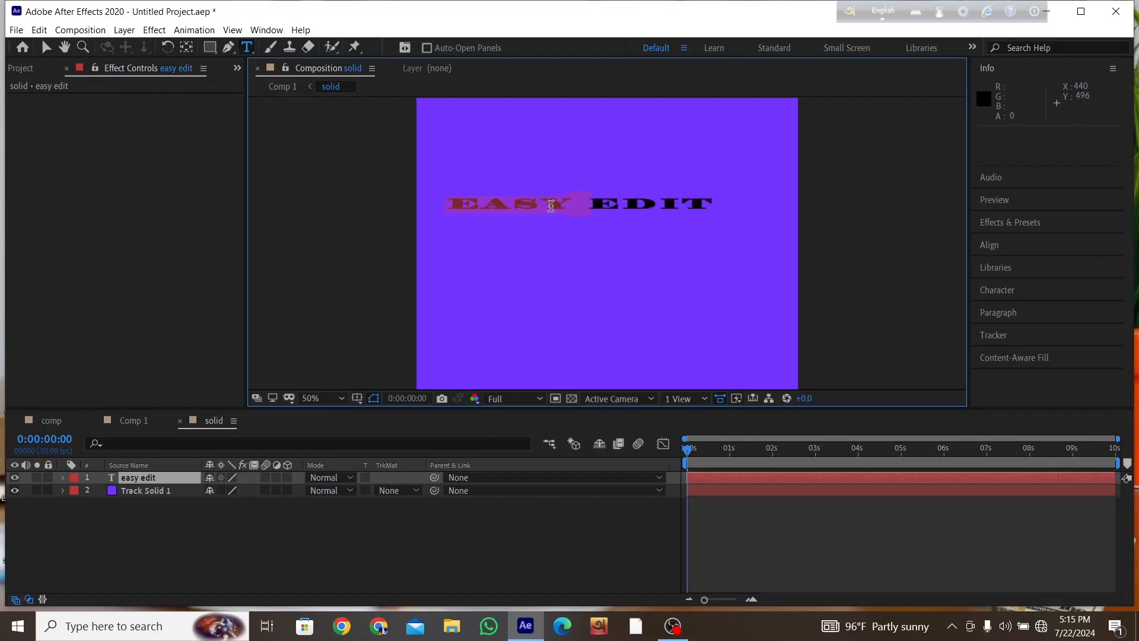
{"action": "left_click_drag", "start_coordinate": [730, 197], "coordinate": [457, 203]}
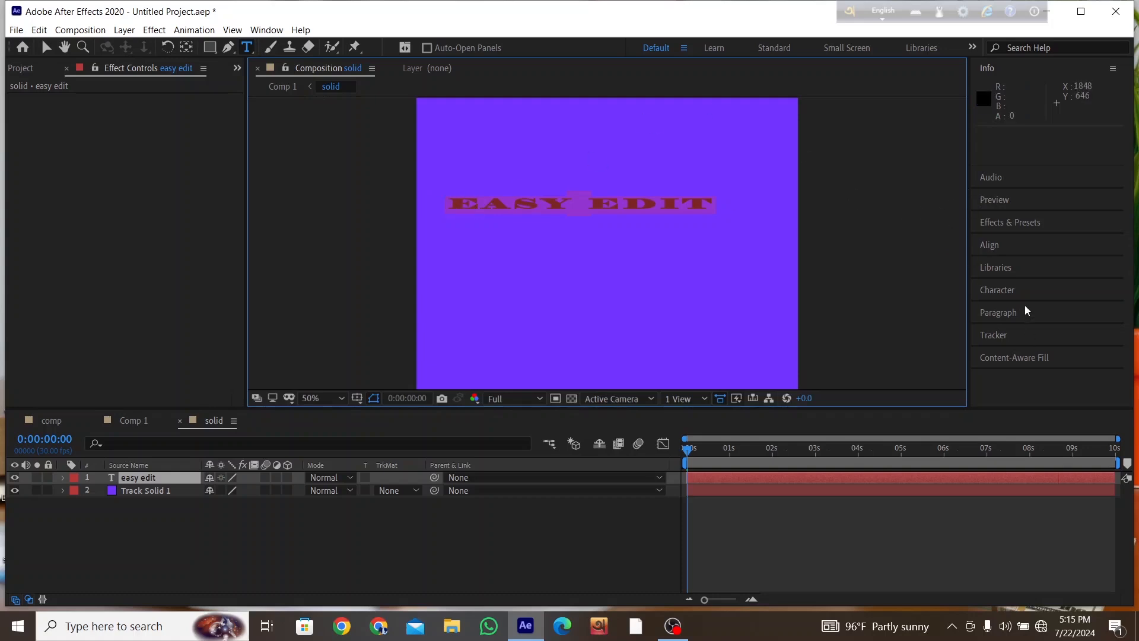
{"action": "left_click", "coordinate": [1042, 290]}
{"action": "left_click", "coordinate": [1101, 243]}
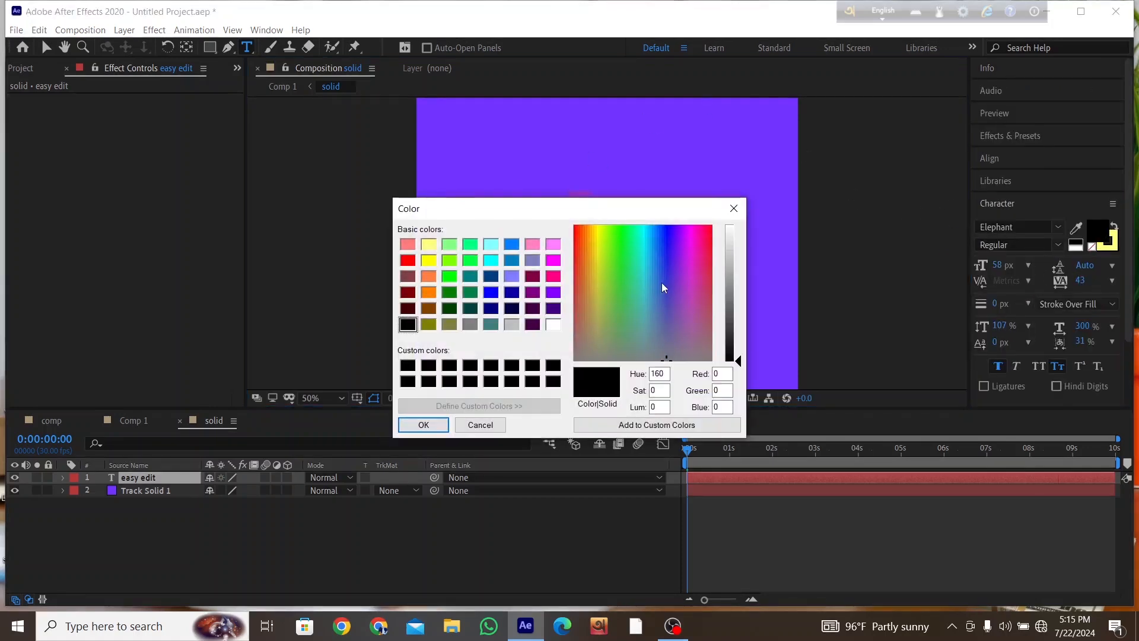
{"action": "left_click", "coordinate": [553, 325]}
{"action": "left_click", "coordinate": [448, 424]}
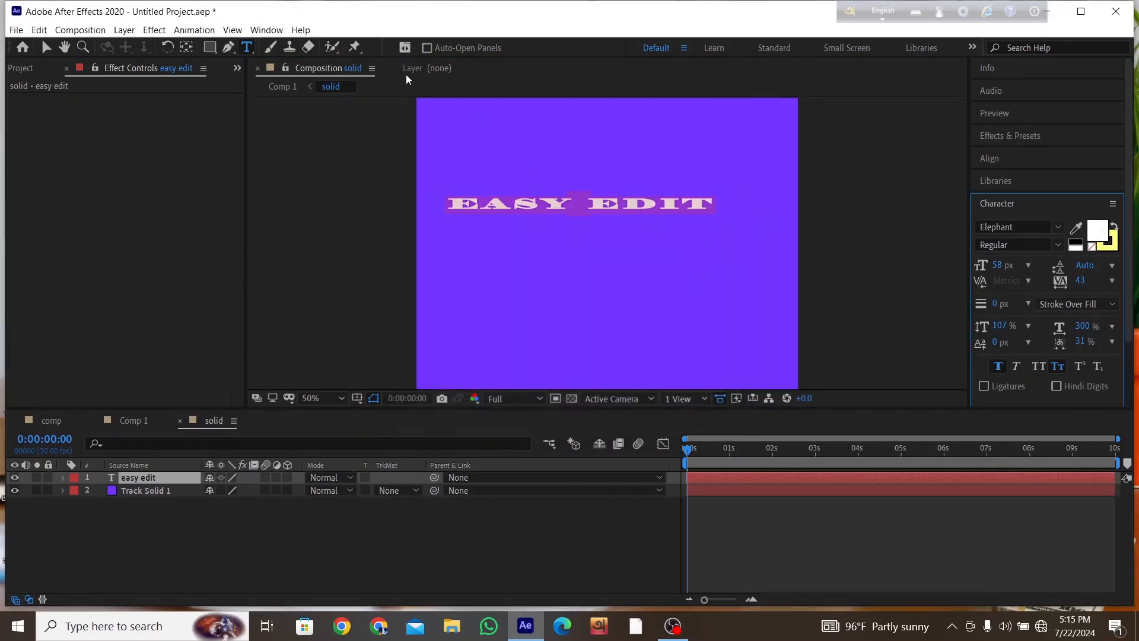
Stretch the "easy edit" text taller, center its anchor point, move it to the middle of the solid and narrow it
{"action": "left_click", "coordinate": [48, 47]}
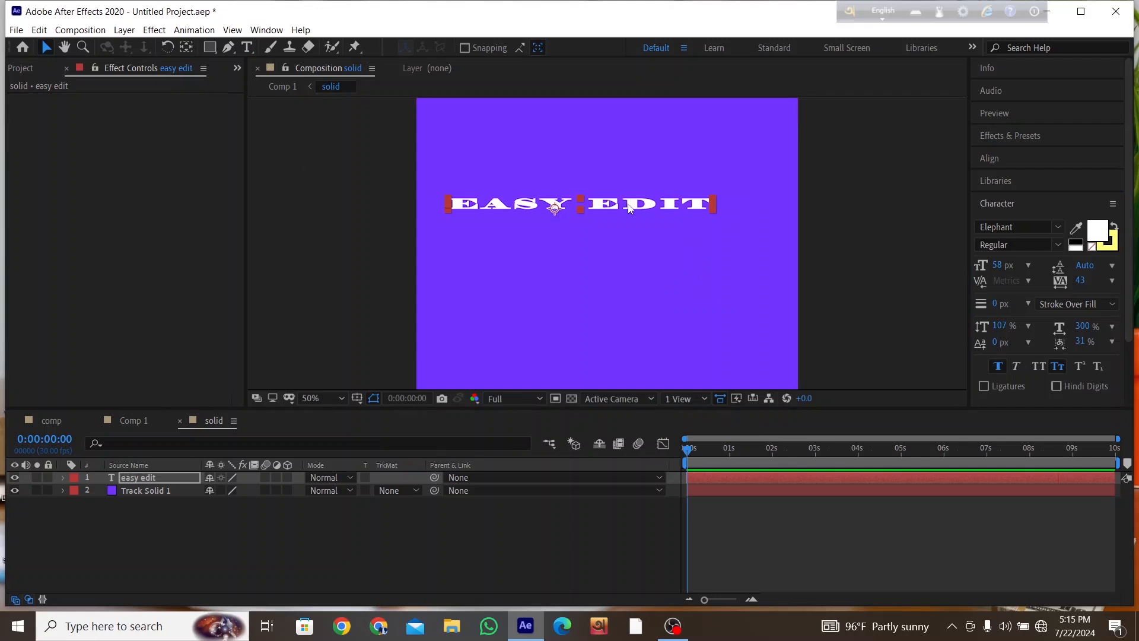
{"action": "left_click_drag", "start_coordinate": [710, 207], "coordinate": [721, 187]}
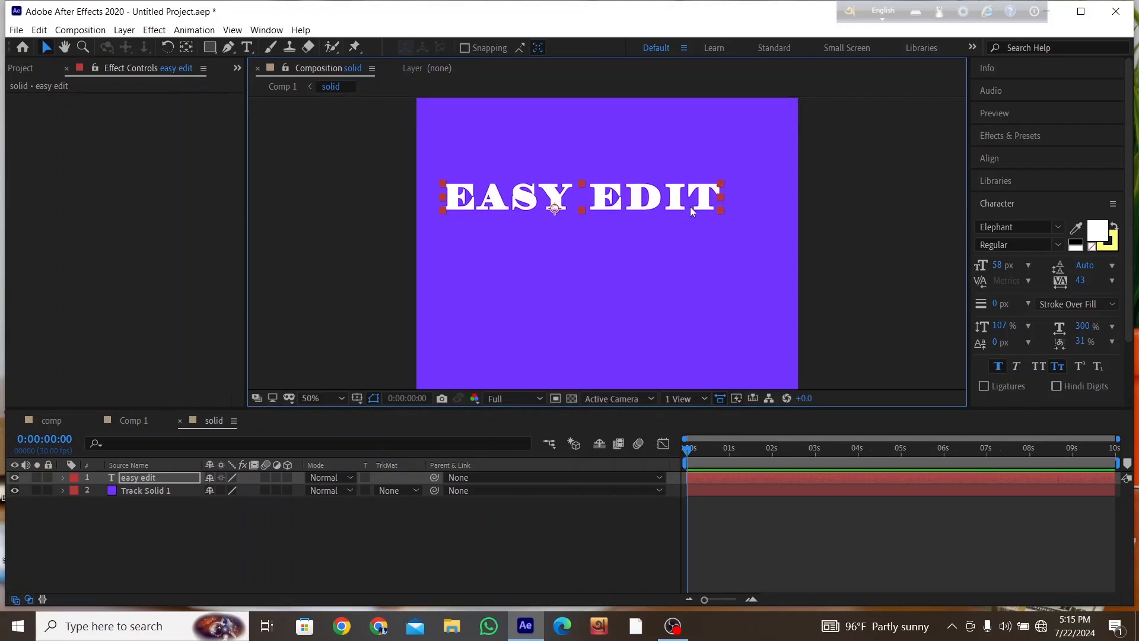
{"action": "key", "text": "ctrl+alt+Home"}
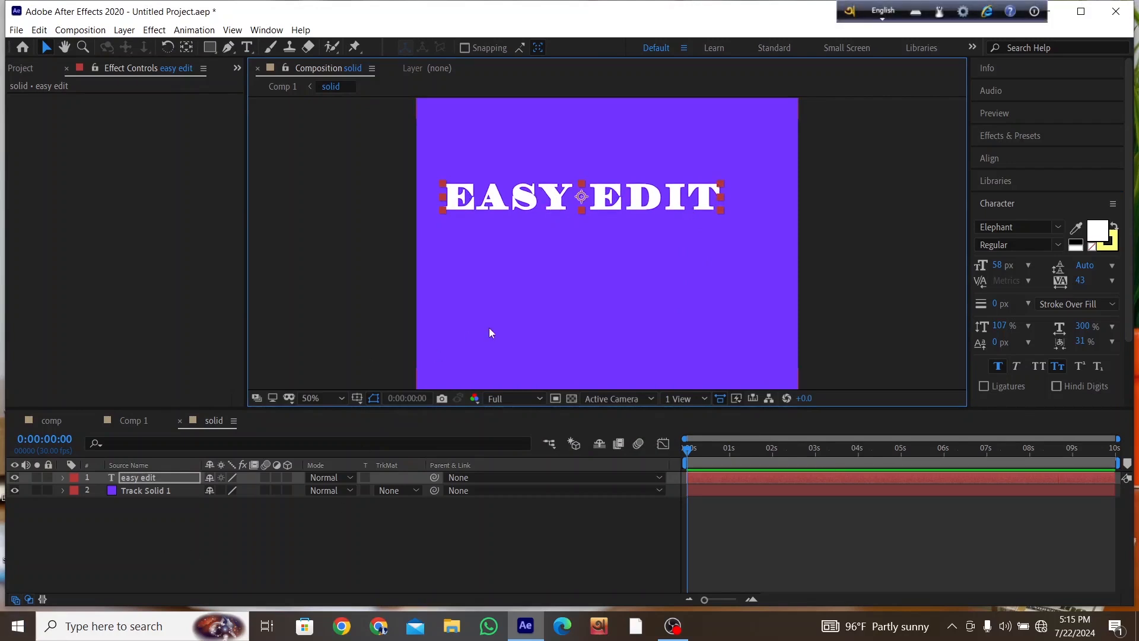
{"action": "left_click_drag", "start_coordinate": [634, 197], "coordinate": [661, 235]}
{"action": "left_click_drag", "start_coordinate": [745, 248], "coordinate": [696, 248]}
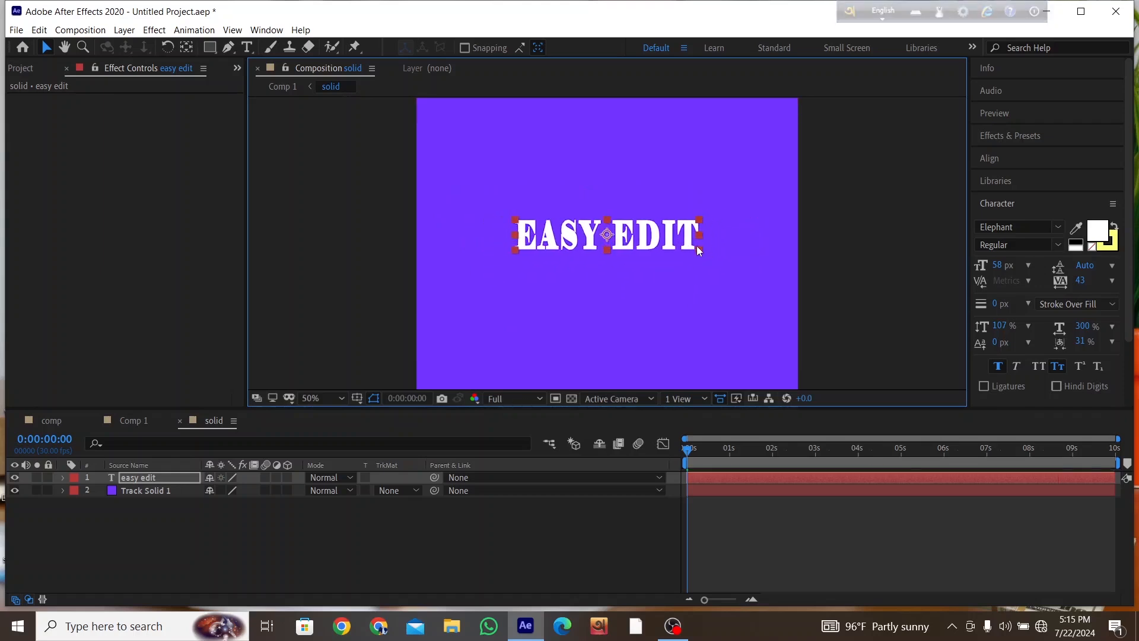
Delete the Track Solid 1 layer from the solid precomp and return to Comp 1
{"action": "left_click", "coordinate": [144, 493]}
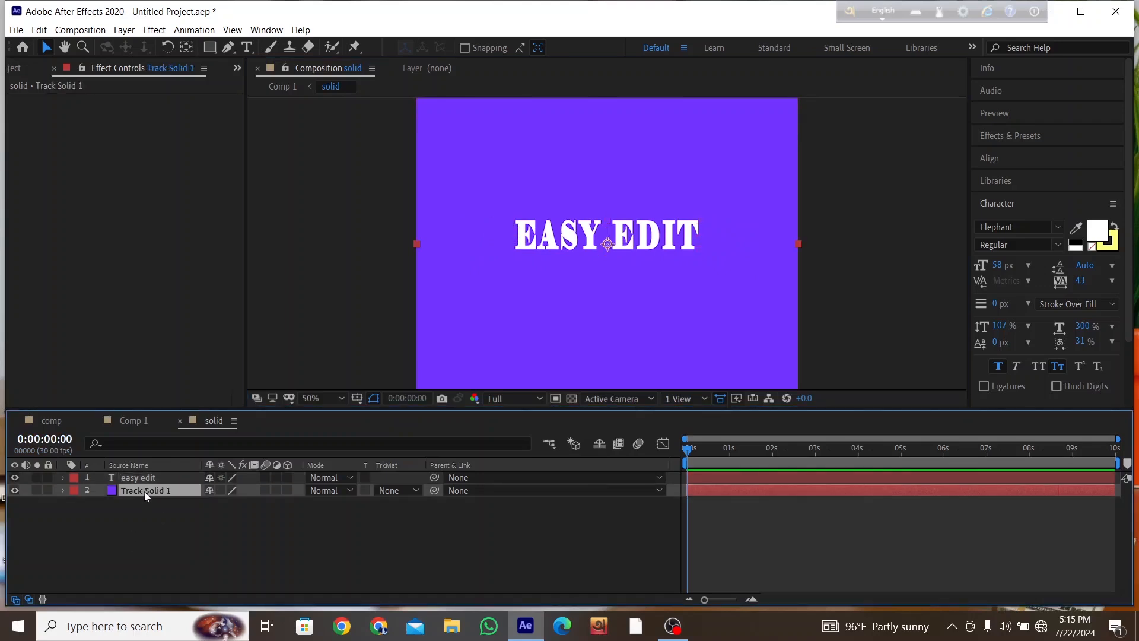
{"action": "left_click", "coordinate": [126, 420]}
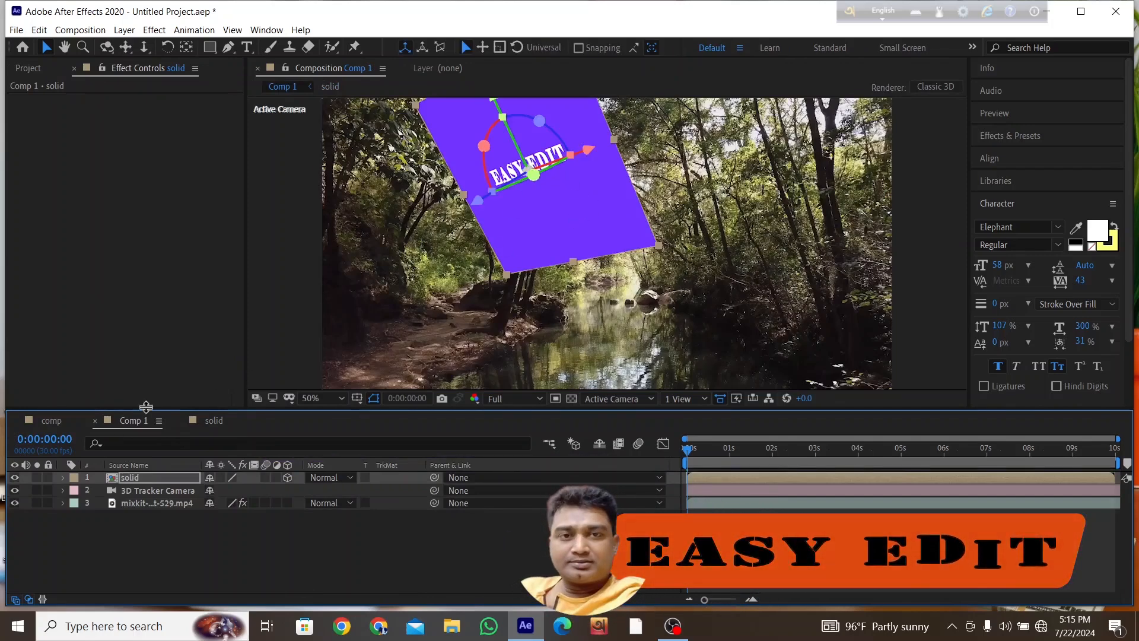
{"action": "double_click", "coordinate": [132, 478]}
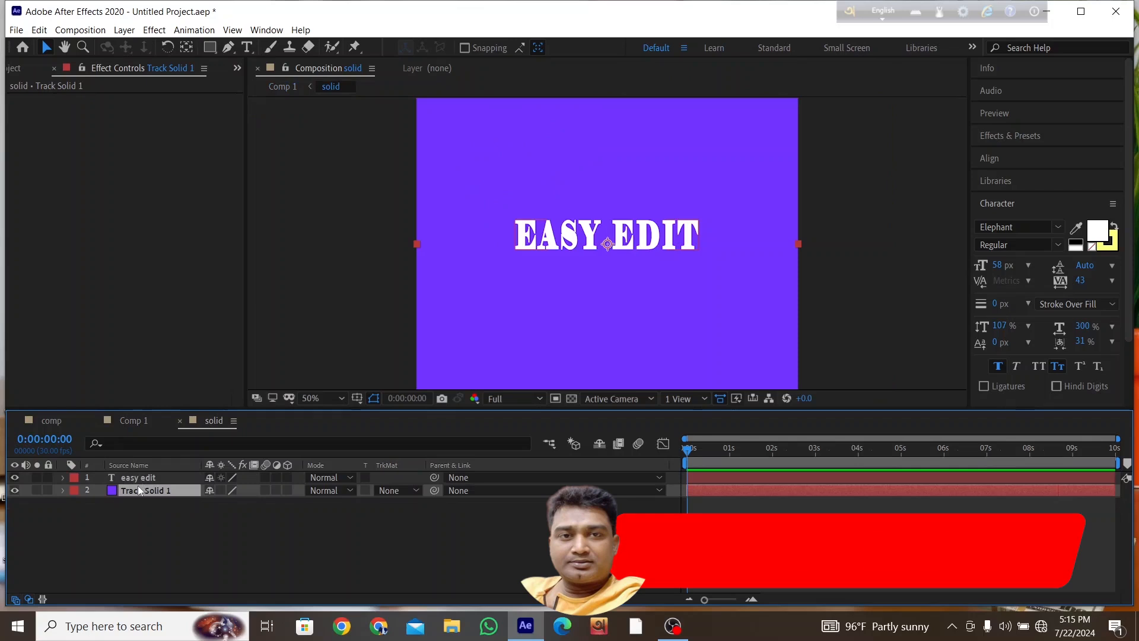
{"action": "key", "text": "Delete"}
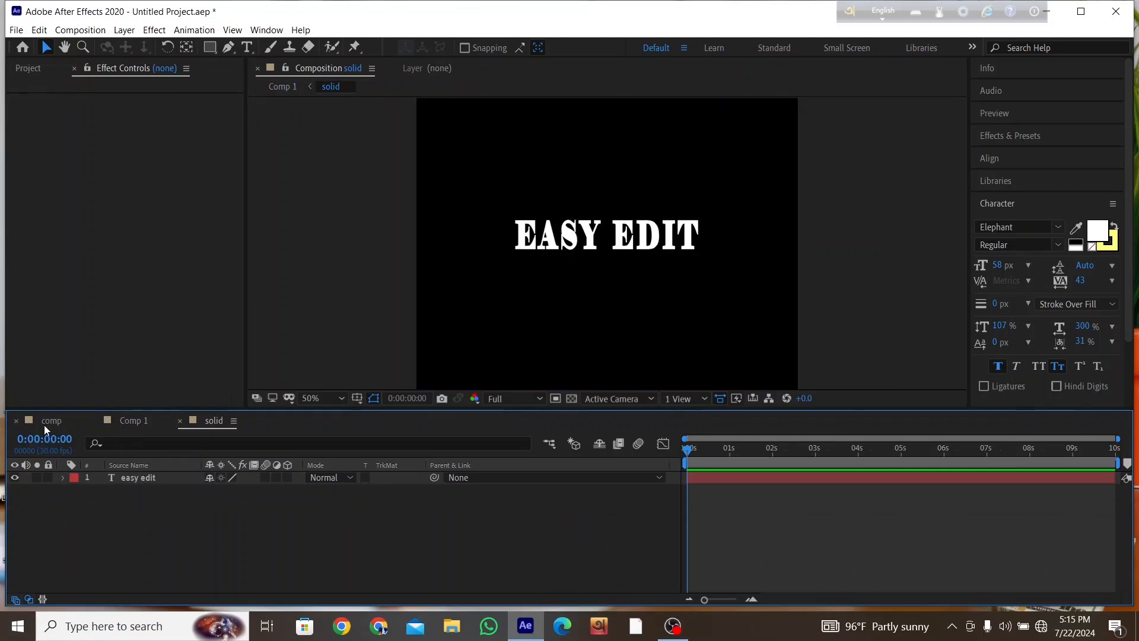
{"action": "left_click", "coordinate": [119, 421]}
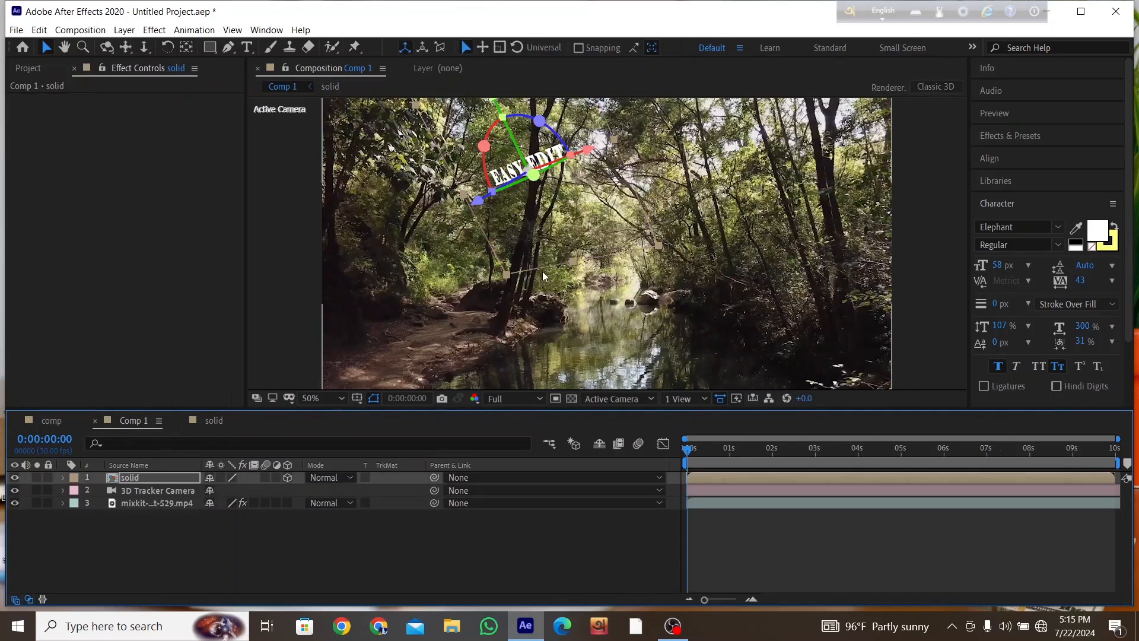
Rotate the solid layer in 3D so its EASY EDIT text stands level facing the camera, then deselect it
{"action": "left_click_drag", "start_coordinate": [534, 173], "coordinate": [539, 174]}
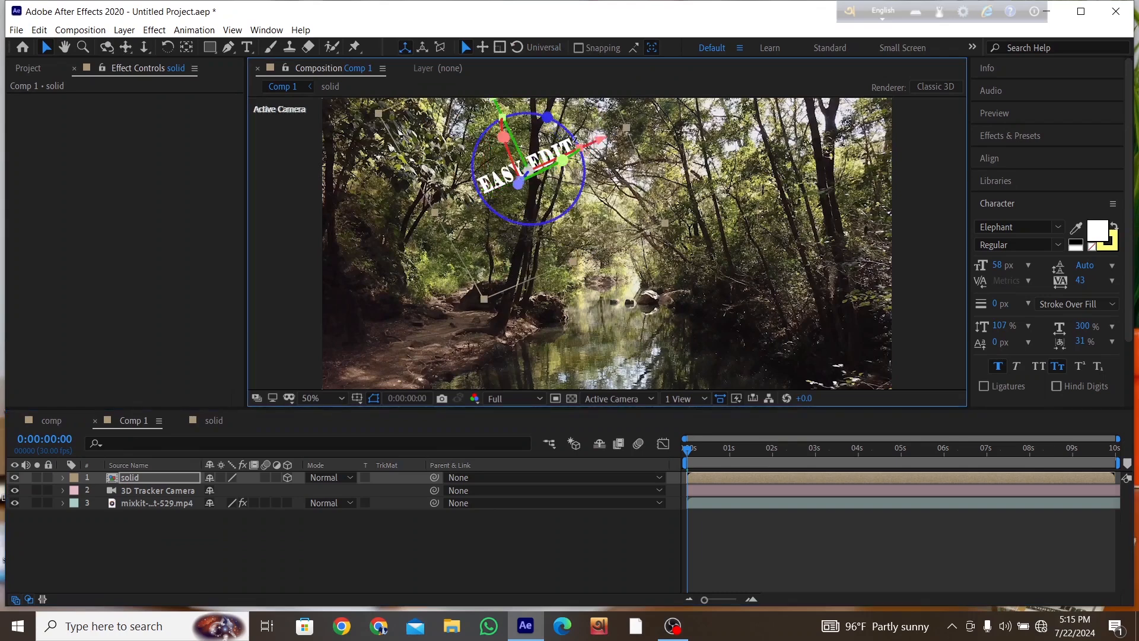
{"action": "left_click_drag", "start_coordinate": [548, 117], "coordinate": [569, 132]}
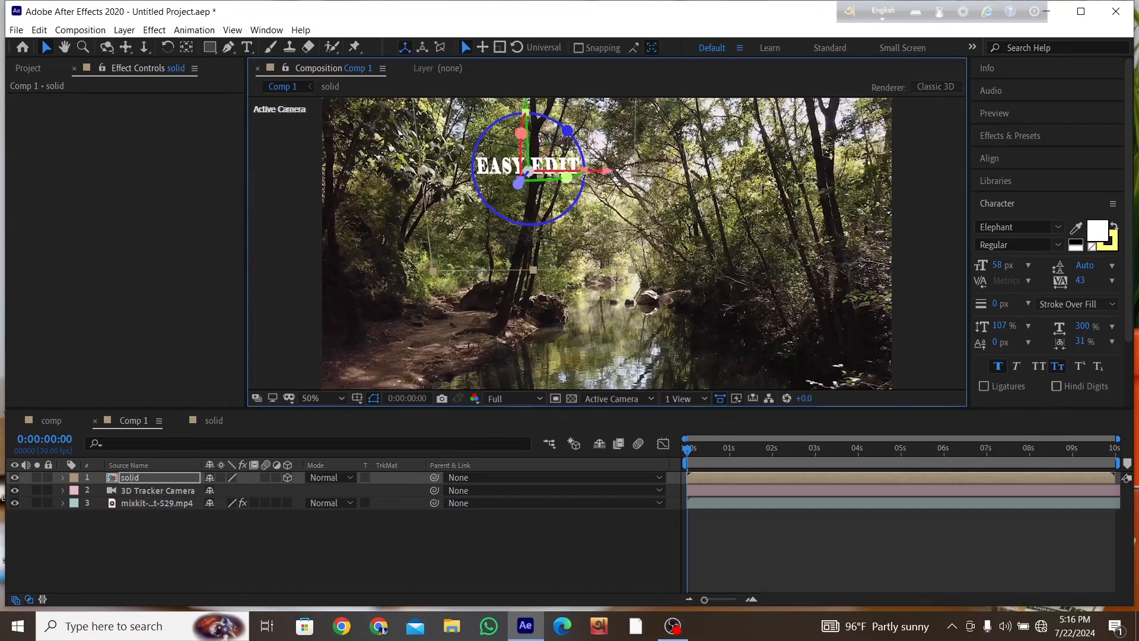
{"action": "left_click", "coordinate": [514, 512]}
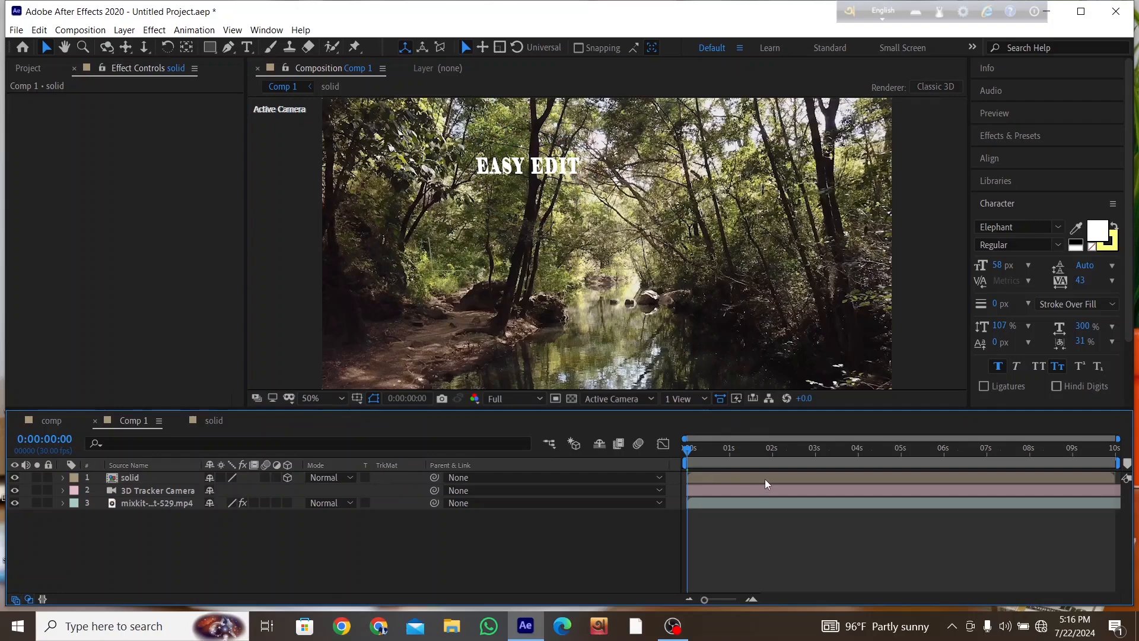
Play back Comp 1 to check how the tracked text follows the forest shot, then return to the first frame
{"action": "key", "text": "space"}
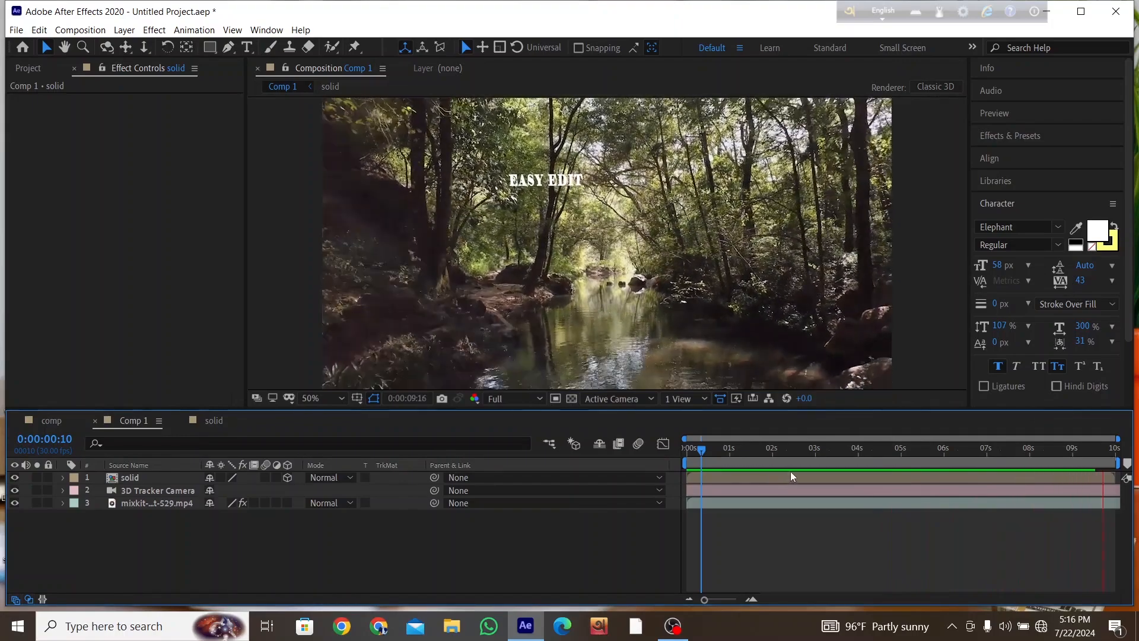
{"action": "key", "text": "space"}
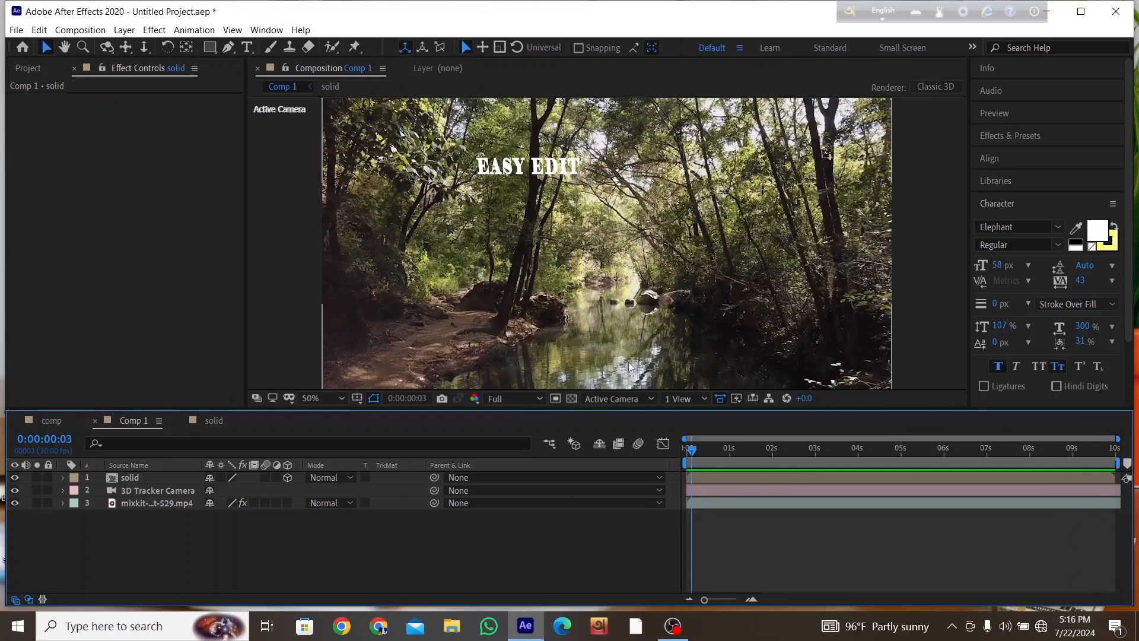
{"action": "key", "text": "Home"}
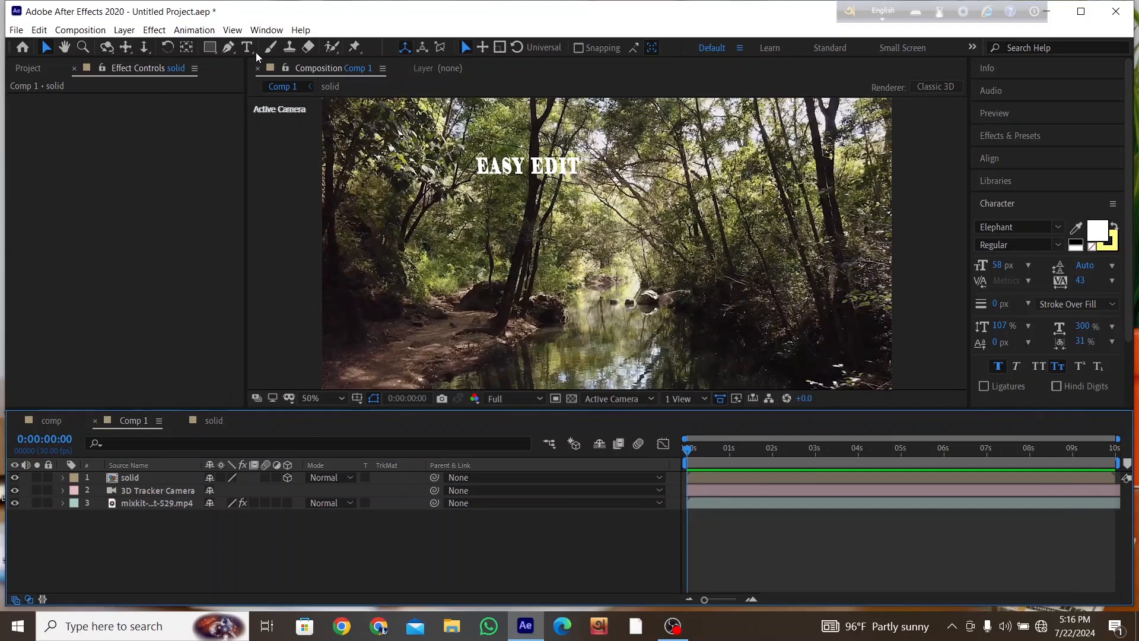
Add a text layer to Comp 1 containing a first name as sample text
{"action": "left_click", "coordinate": [248, 48]}
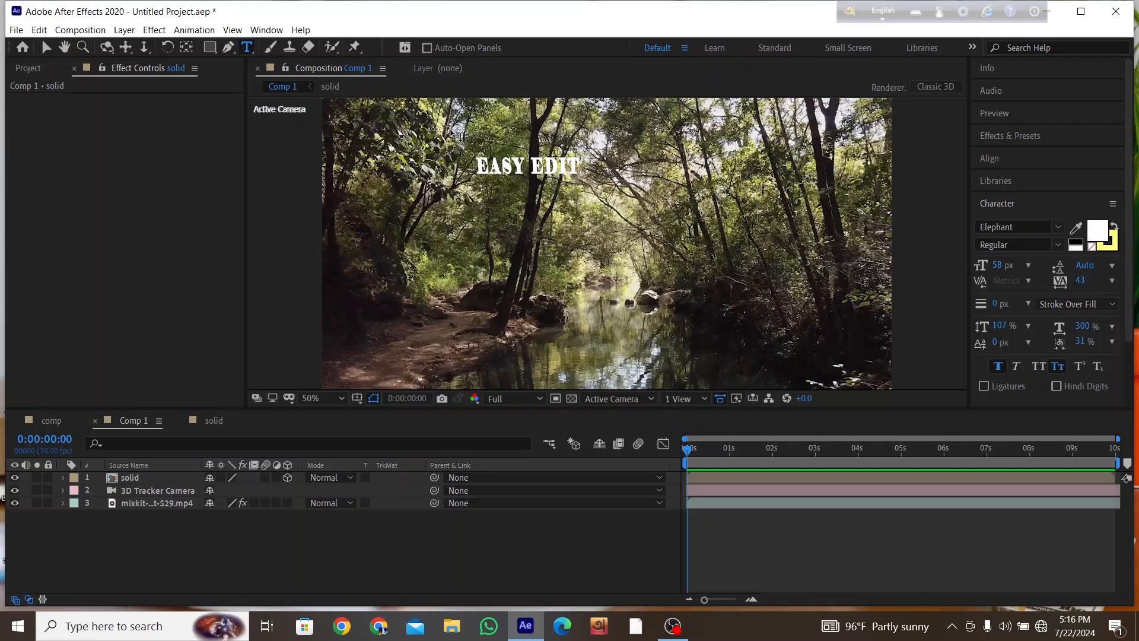
{"action": "left_click", "coordinate": [754, 277]}
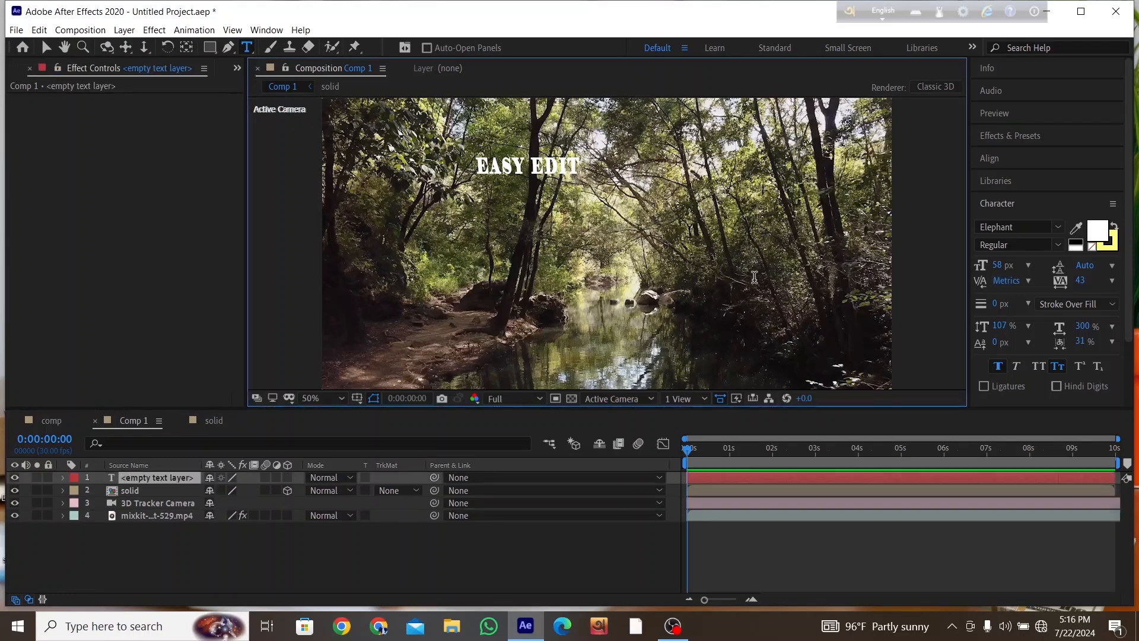
{"action": "type", "text": "saif"}
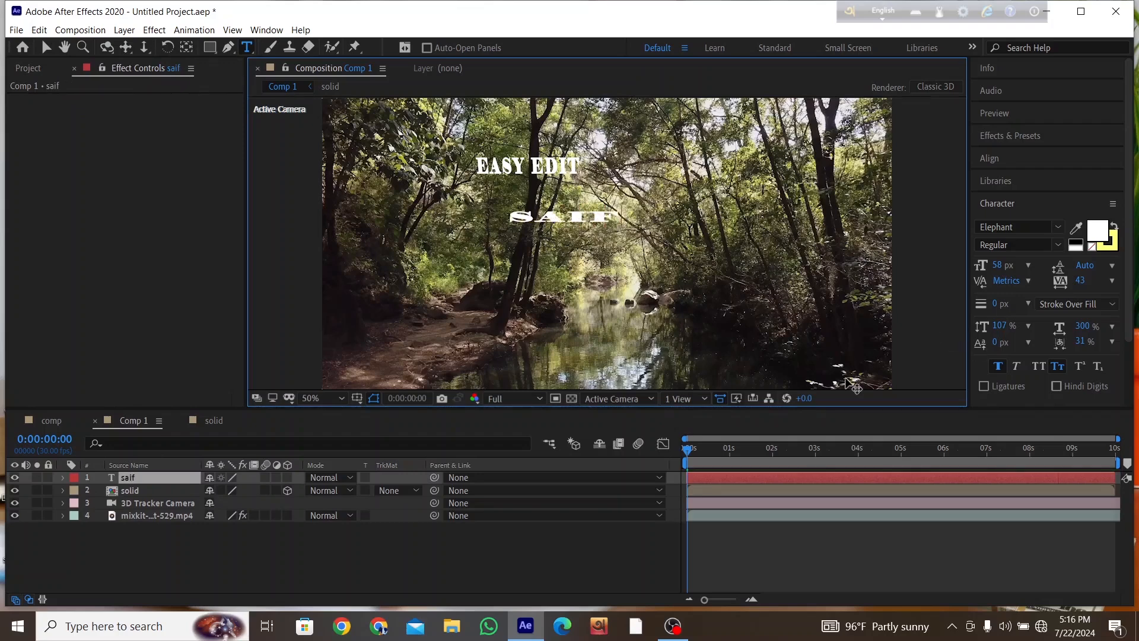
Set the fill color of the new name text to black, then deselect the layer
{"action": "double_click", "coordinate": [581, 220]}
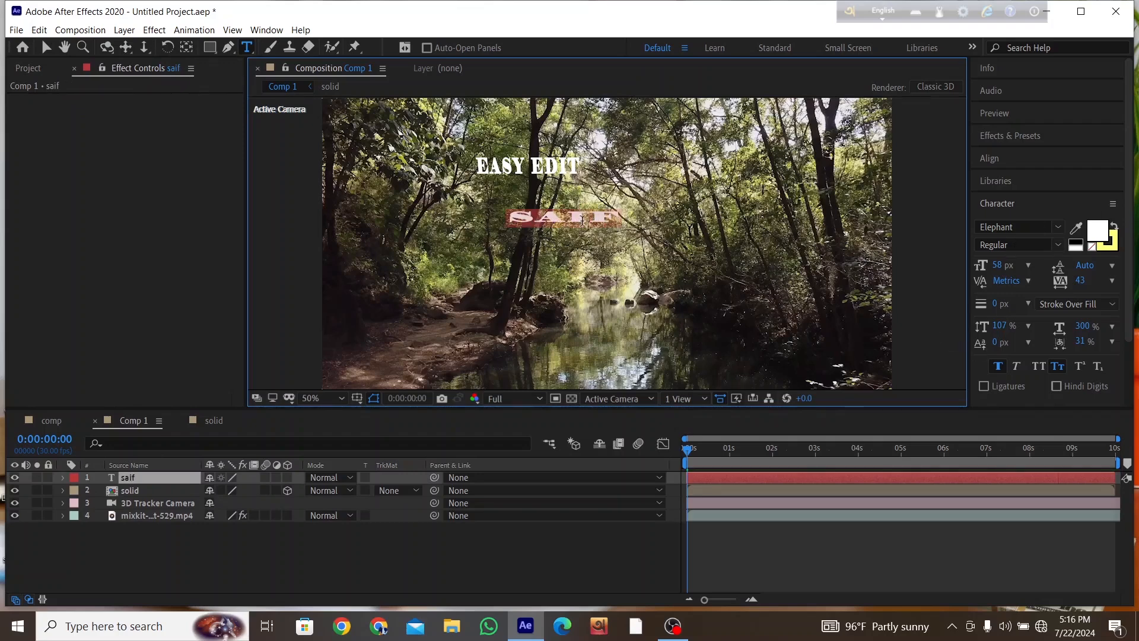
{"action": "left_click", "coordinate": [1111, 248]}
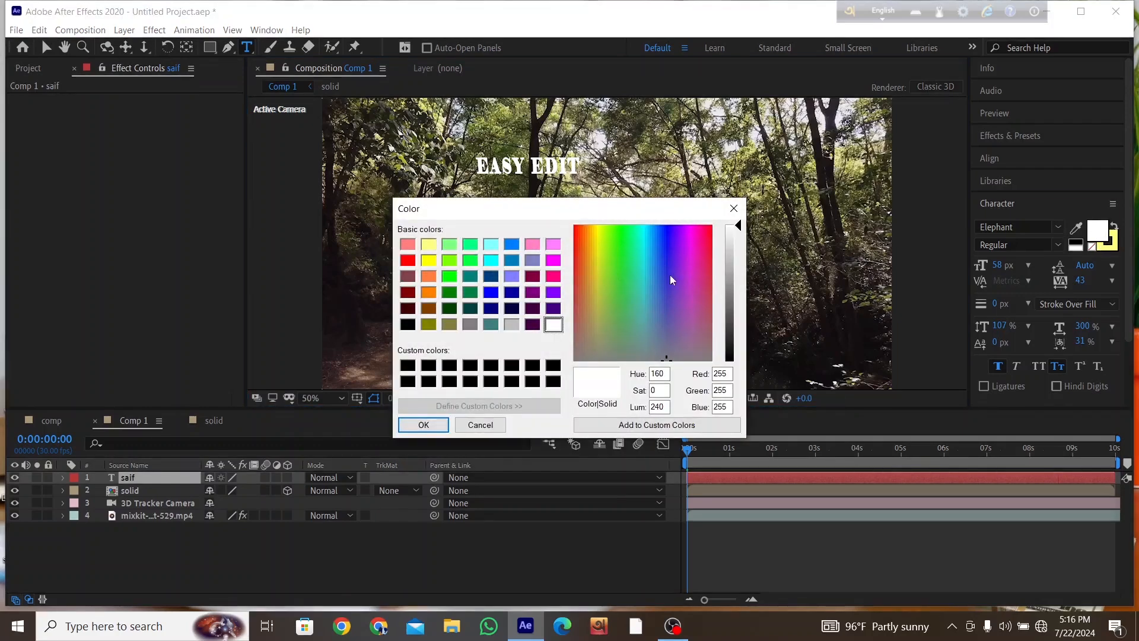
{"action": "left_click", "coordinate": [408, 366]}
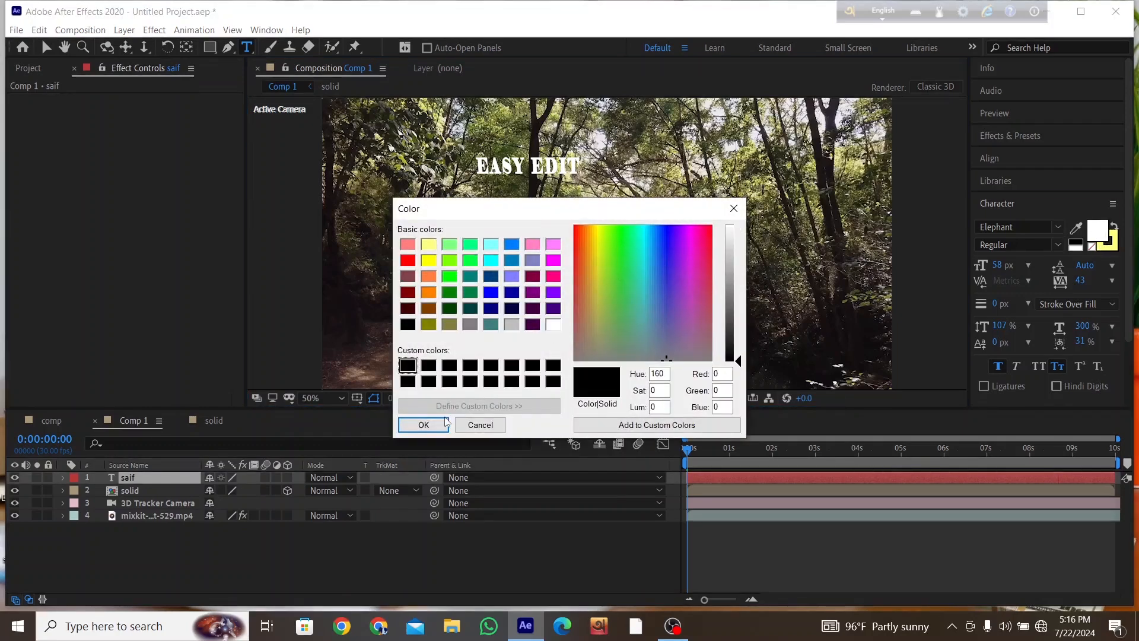
{"action": "left_click", "coordinate": [424, 425]}
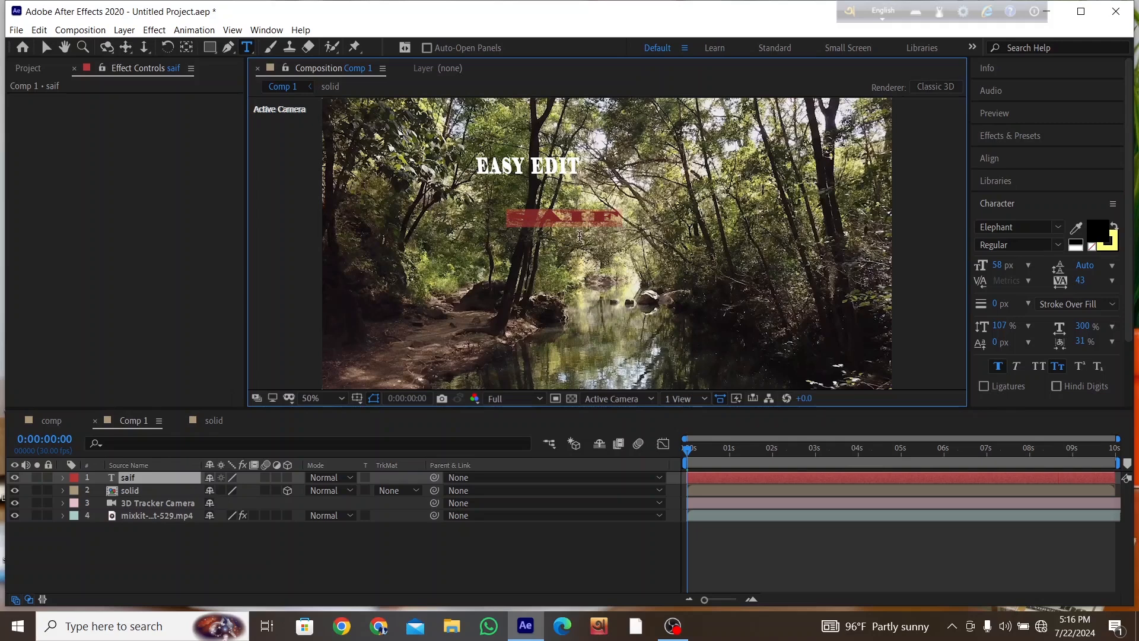
{"action": "left_click", "coordinate": [603, 535]}
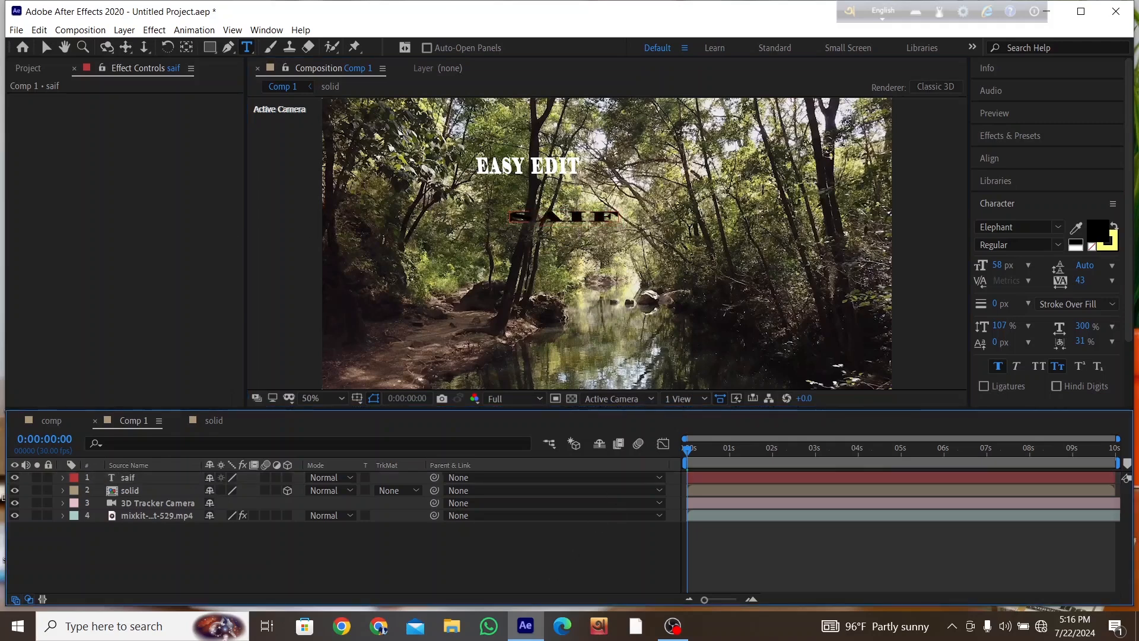
Move the black name text beside and slightly below EASY EDIT and stretch it much taller
{"action": "left_click", "coordinate": [46, 46]}
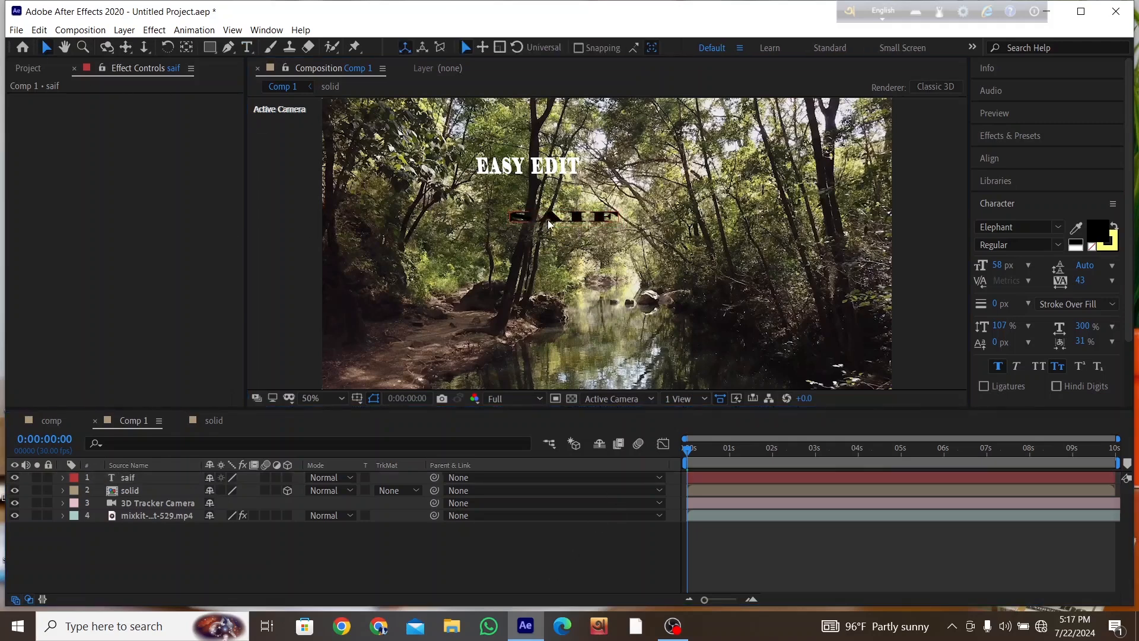
{"action": "left_click_drag", "start_coordinate": [548, 225], "coordinate": [617, 211]}
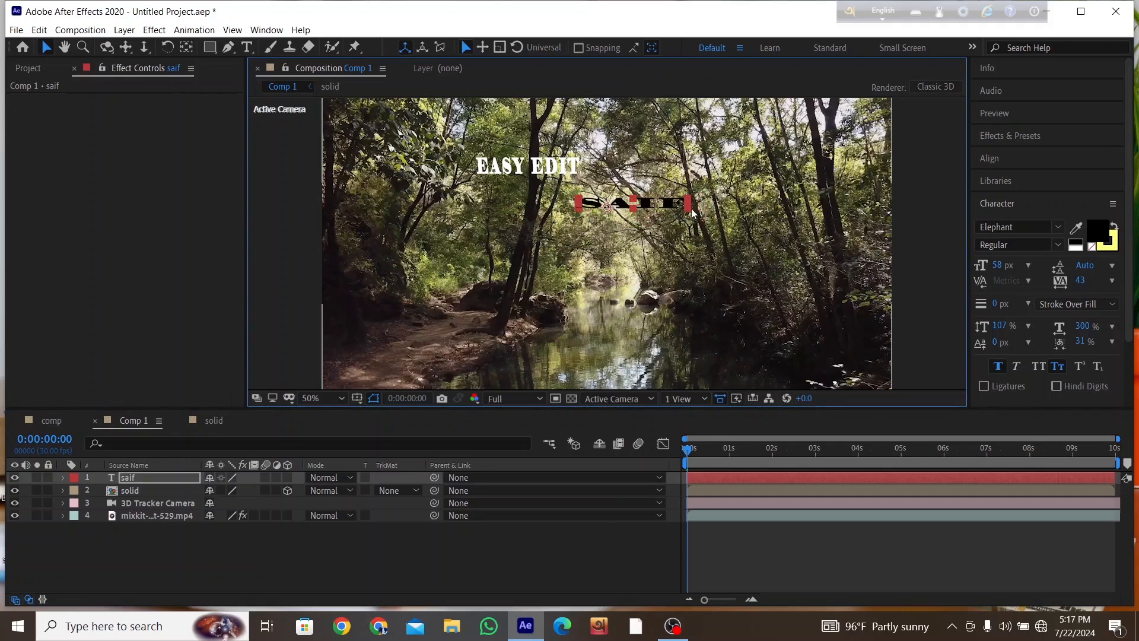
{"action": "mouse_move", "coordinate": [692, 213]}
{"action": "left_mouse_down"}
{"action": "mouse_move", "coordinate": [696, 245]}
{"action": "mouse_move", "coordinate": [692, 215]}
{"action": "mouse_move", "coordinate": [668, 216]}
{"action": "mouse_move", "coordinate": [676, 226]}
{"action": "left_mouse_up"}
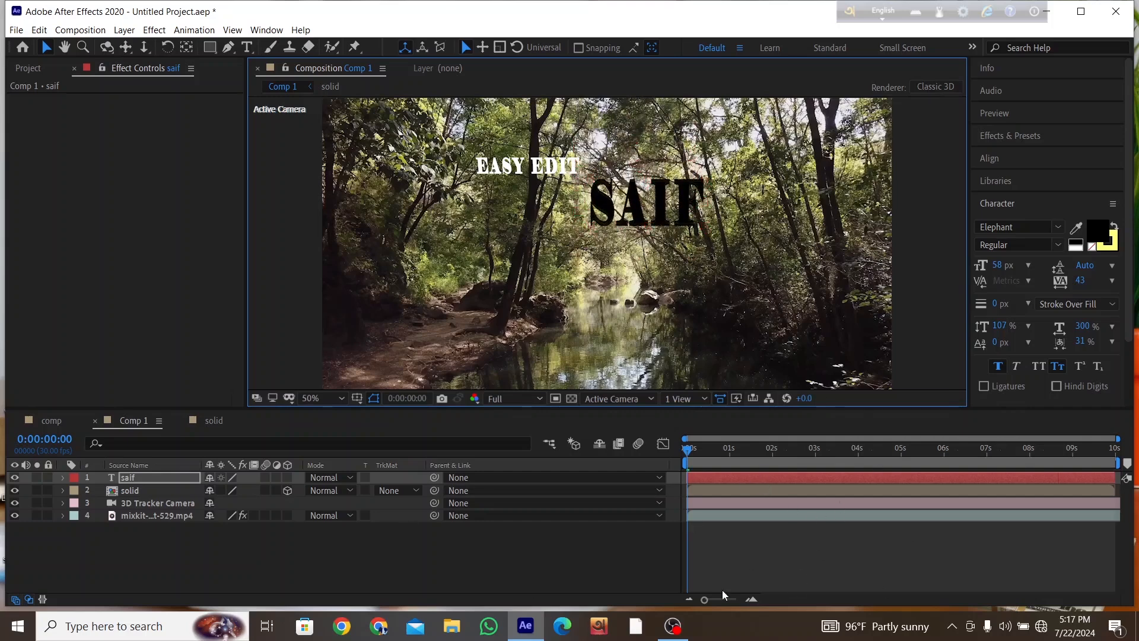
Play back Comp 1 to compare the plain name text with the tracked EASY EDIT text, then check the comp composition and return to Comp 1
{"action": "key", "text": "space"}
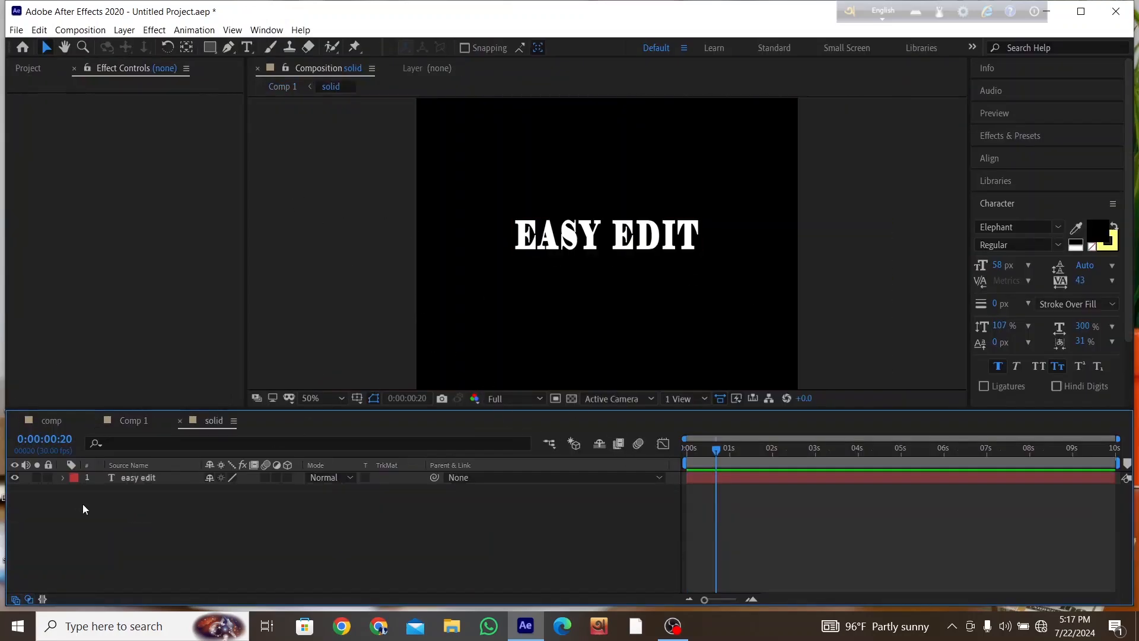
{"action": "left_click", "coordinate": [51, 423]}
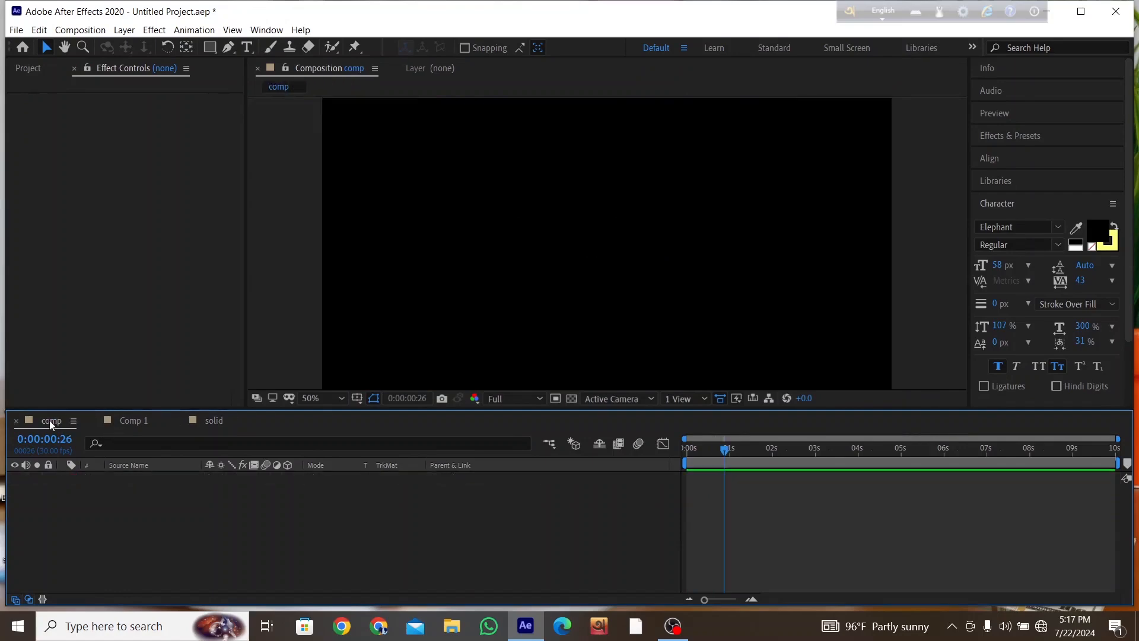
{"action": "left_click", "coordinate": [118, 422]}
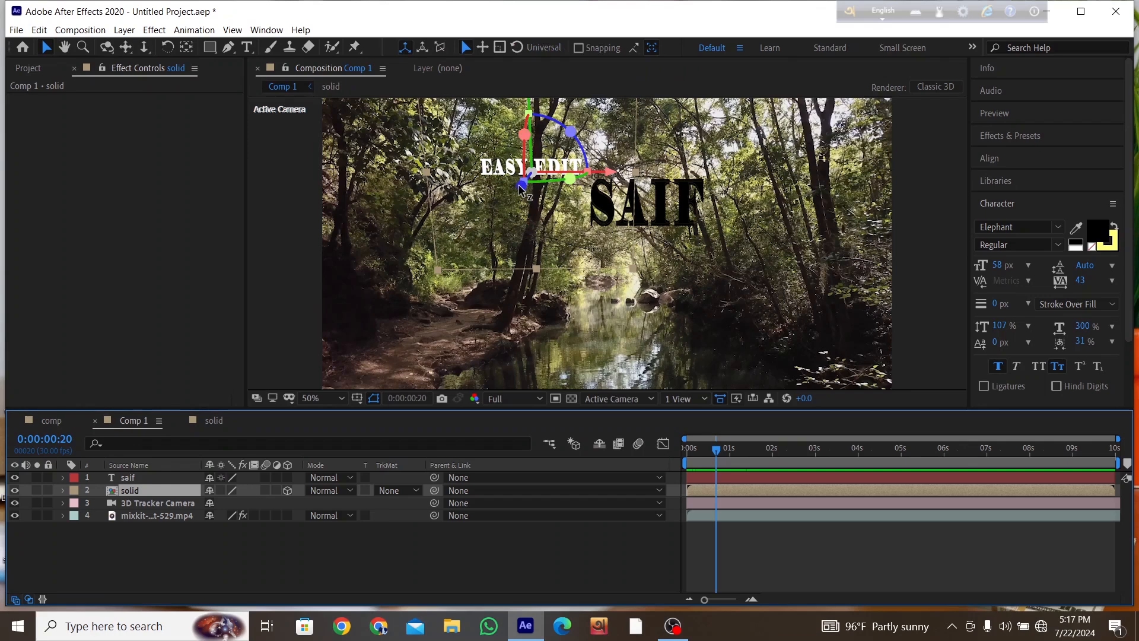
Push the solid layer farther back along its Z axis, then play Comp 1 from the first frame to about 5 seconds
{"action": "left_click_drag", "start_coordinate": [521, 187], "coordinate": [594, 89]}
{"action": "left_click", "coordinate": [450, 549]}
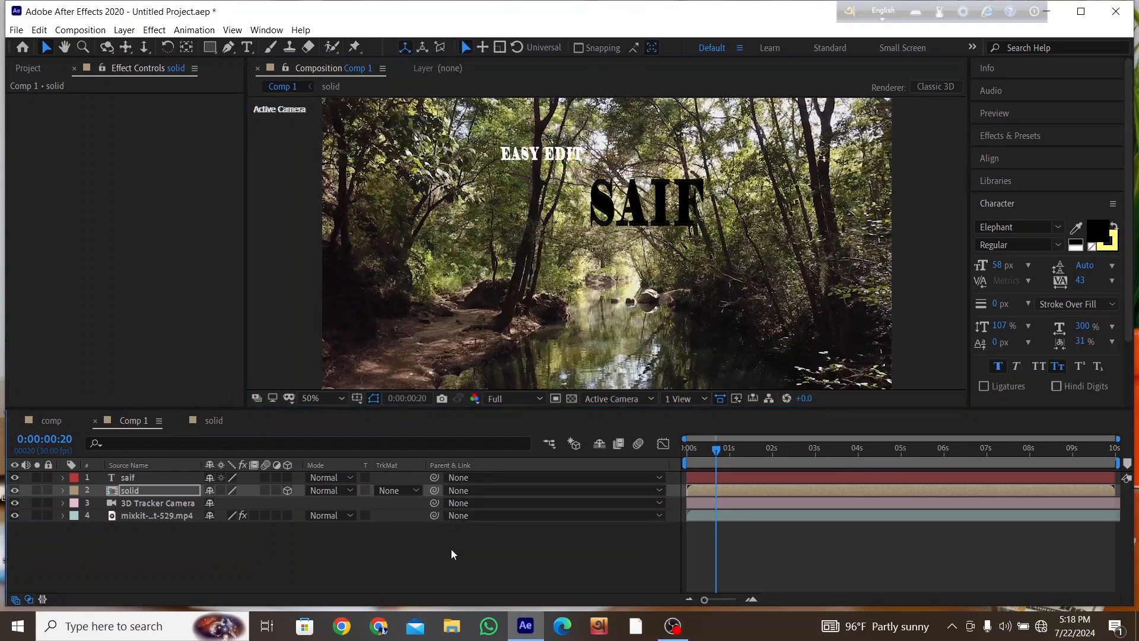
{"action": "left_click_drag", "start_coordinate": [716, 450], "coordinate": [657, 444]}
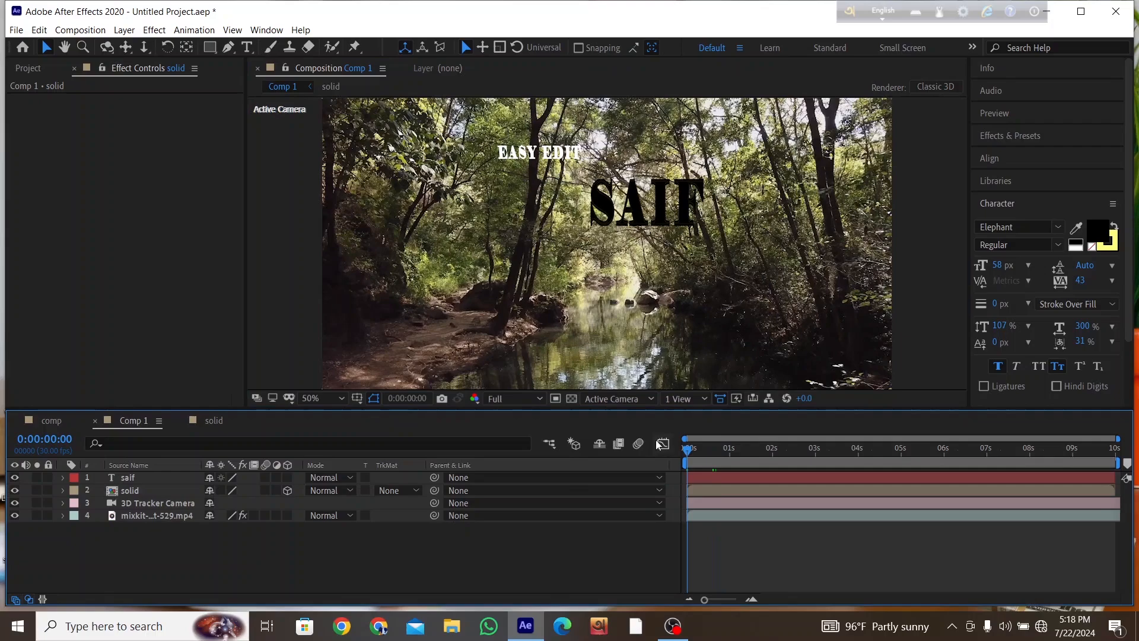
{"action": "key", "text": "space"}
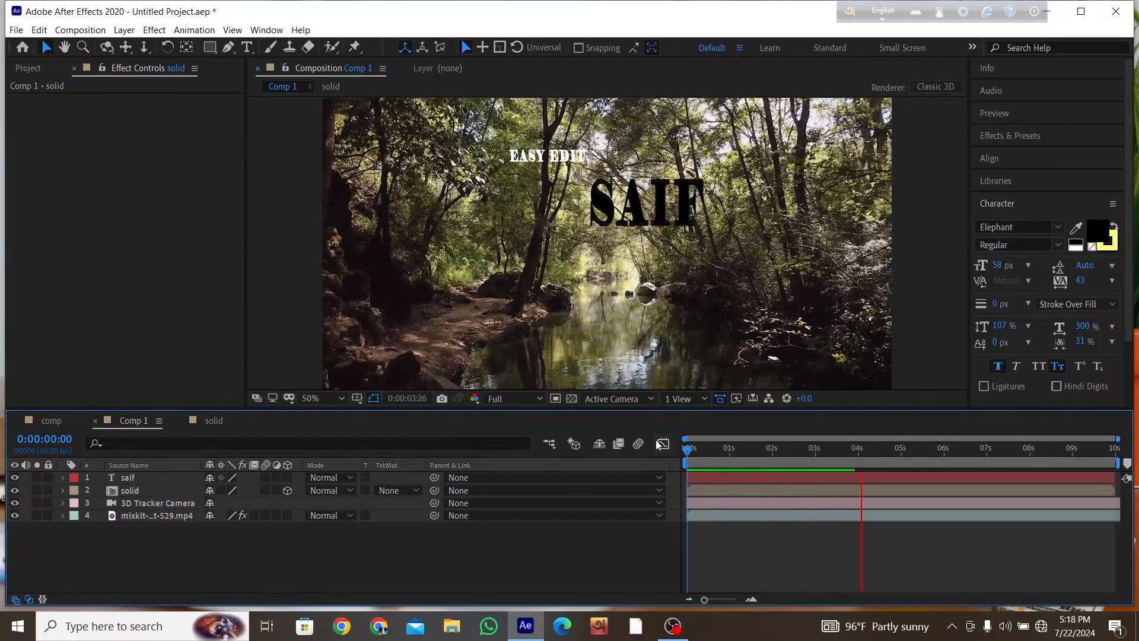
{"action": "key", "text": "space"}
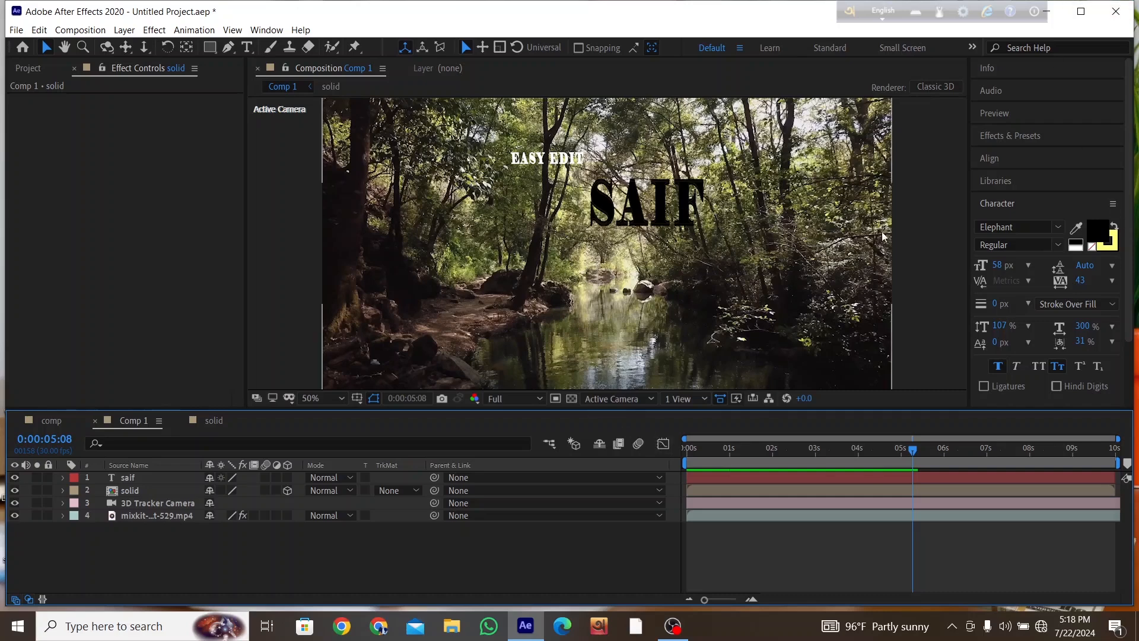
Bring up the Tracker options for Comp 1
{"action": "scroll", "coordinate": [1031, 296], "scroll_direction": "down", "scroll_amount": 3}
{"action": "left_click", "coordinate": [1020, 366]}
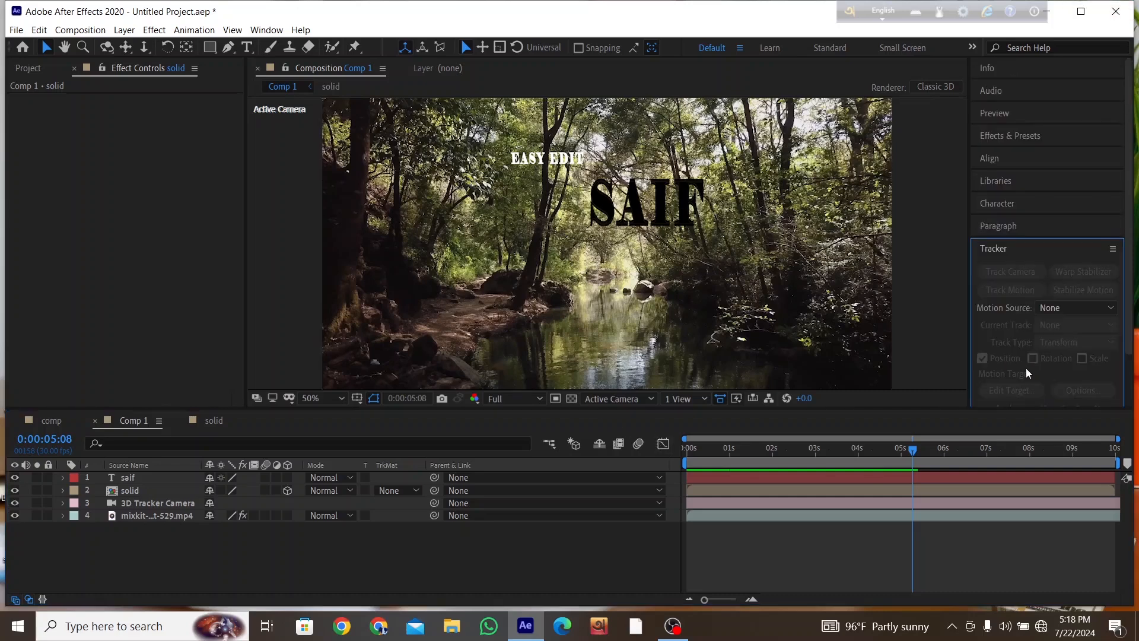